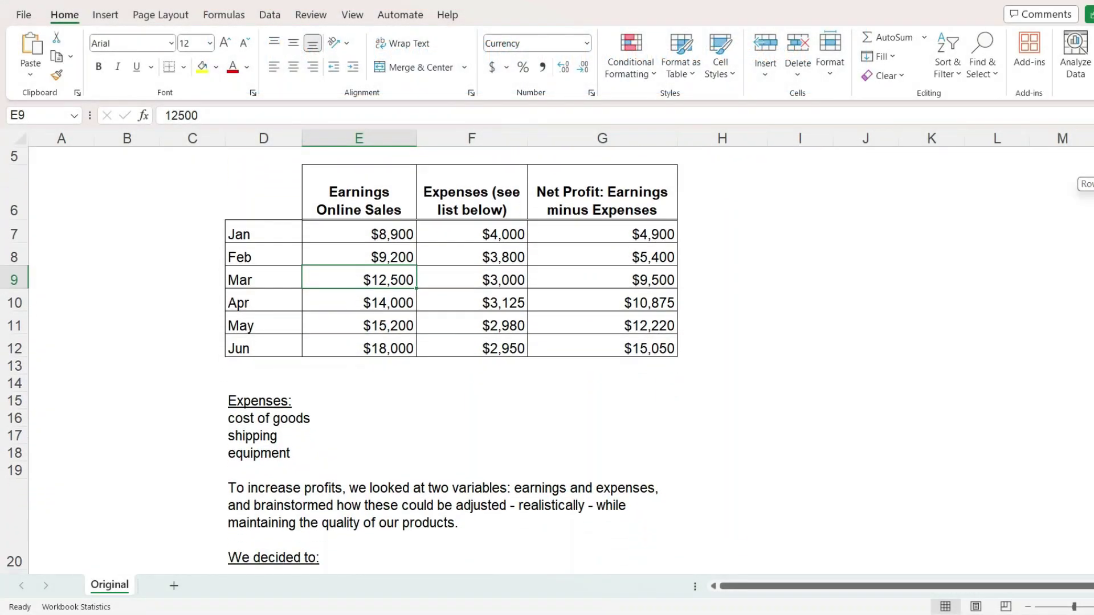
Change the header in cell E6 to read "Earnings from Online Sales"
{"action": "scroll", "coordinate": [1, 206], "scroll_direction": "up", "scroll_amount": 3}
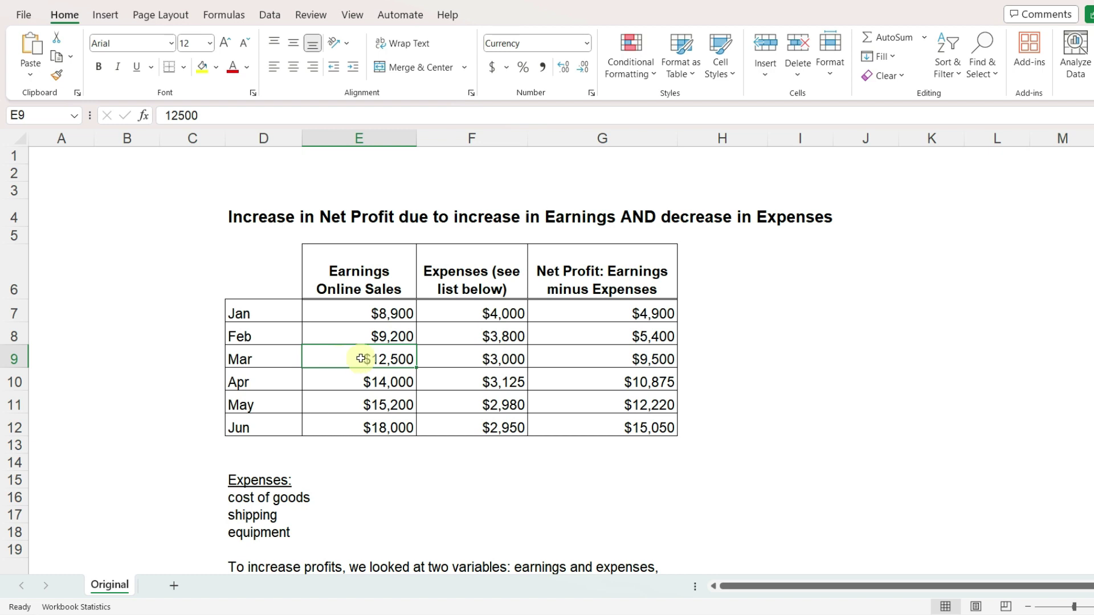
{"action": "left_click", "coordinate": [357, 271]}
{"action": "double_click", "coordinate": [357, 271]}
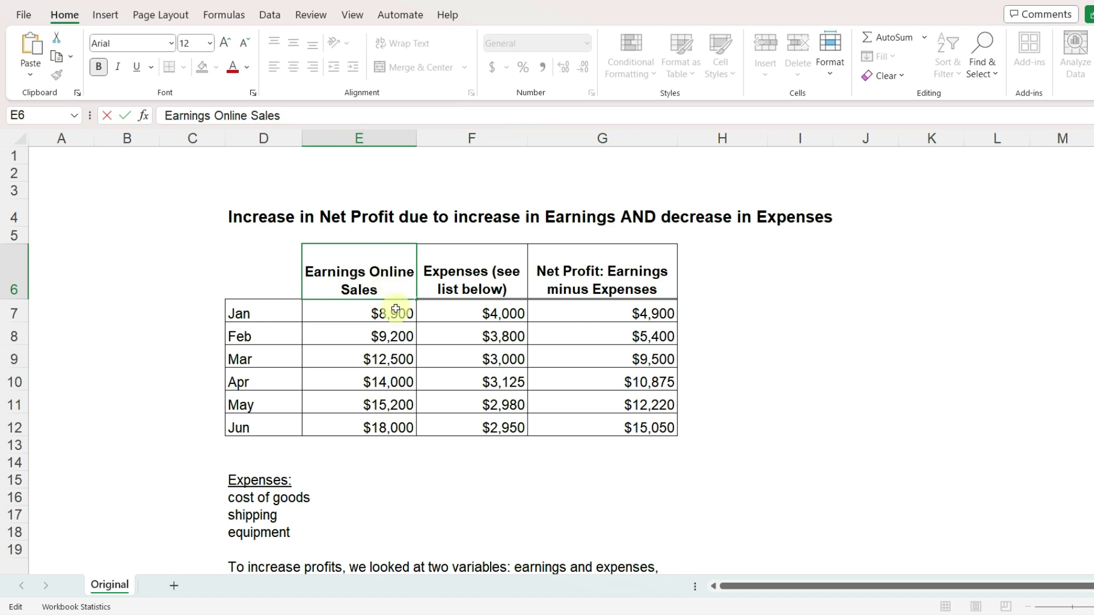
{"action": "type", "text": "from"}
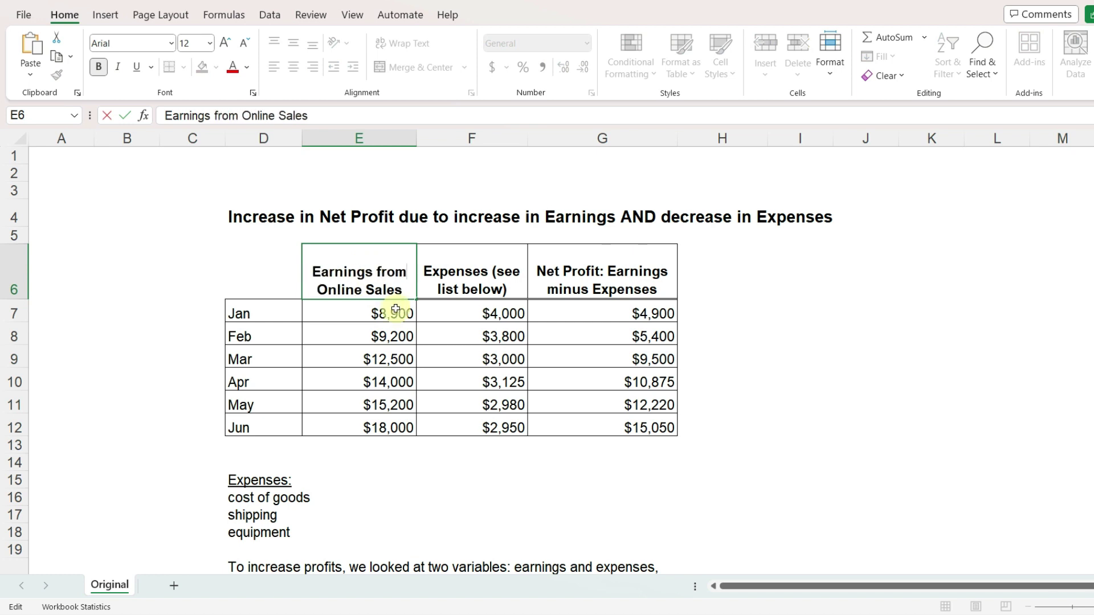
{"action": "key", "text": "Return"}
{"action": "key", "text": "Return"}
{"action": "key", "text": "Up"}
{"action": "key", "text": "Up"}
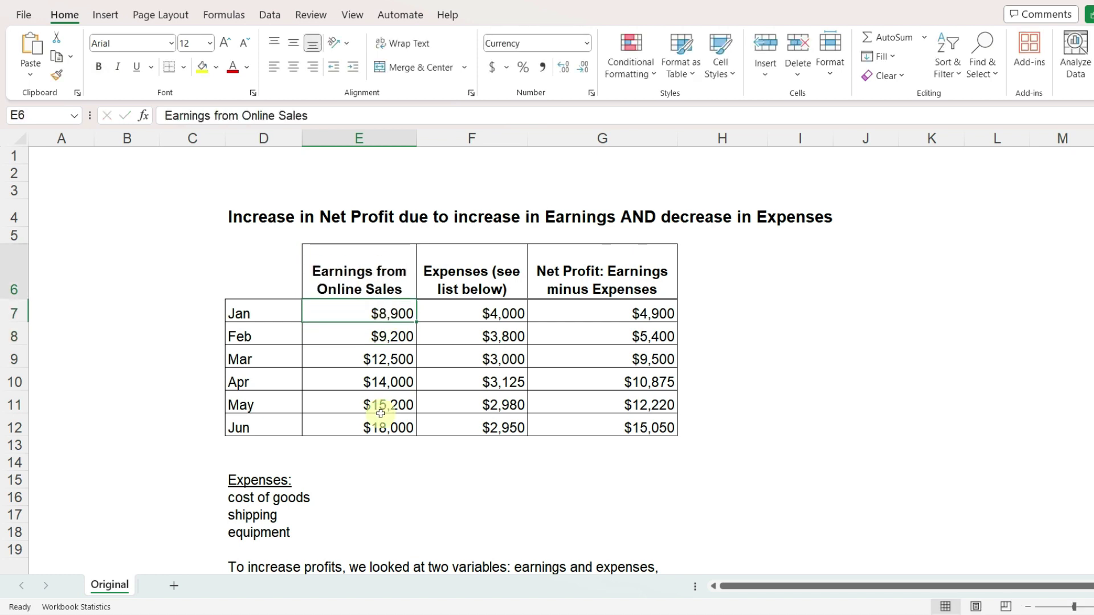
{"action": "key", "text": "F2"}
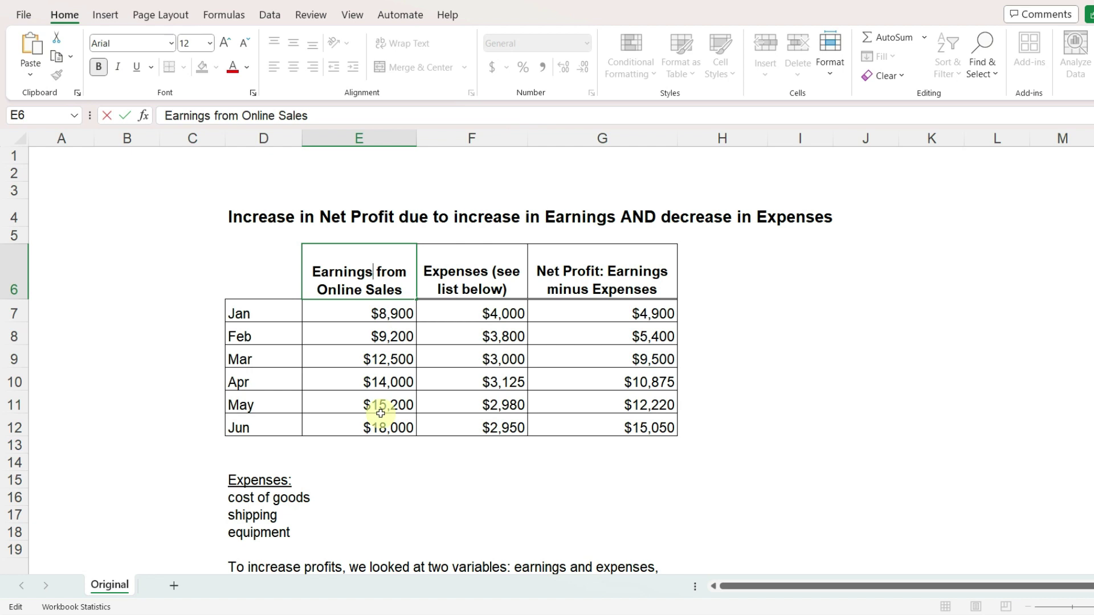
{"action": "key", "text": "Return"}
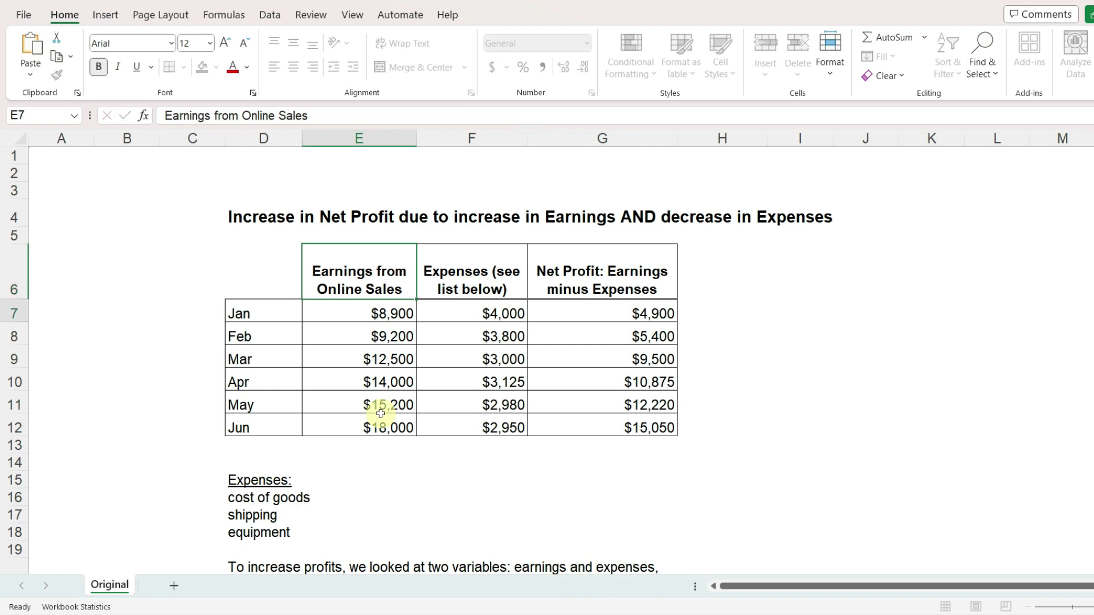
{"action": "key", "text": "Up"}
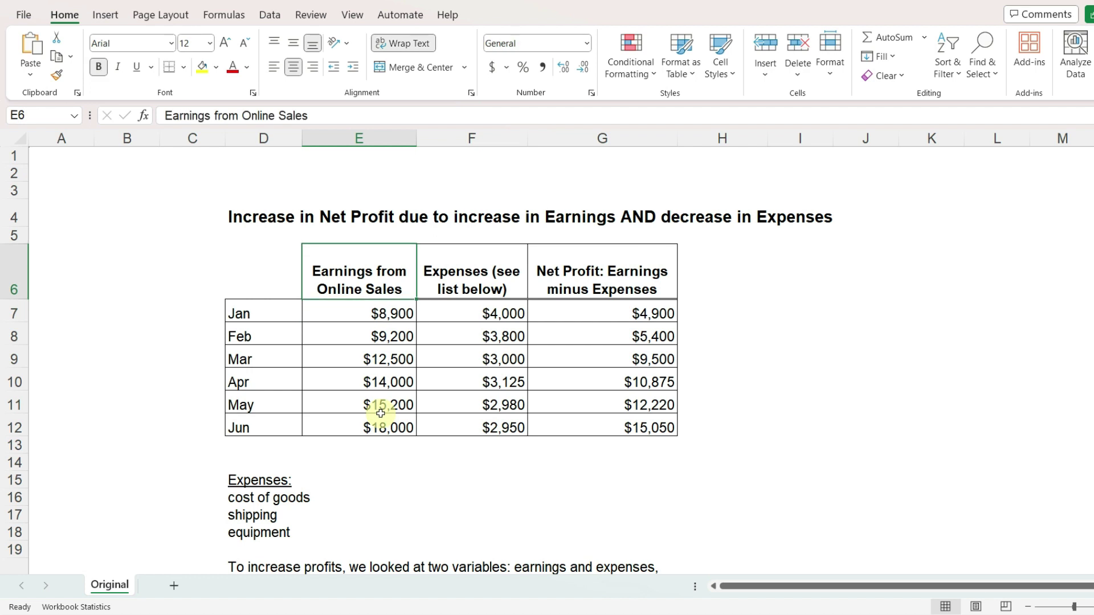
Insert a line break after "Earnings" in the E6 header, within the cell
{"action": "key", "text": "F2"}
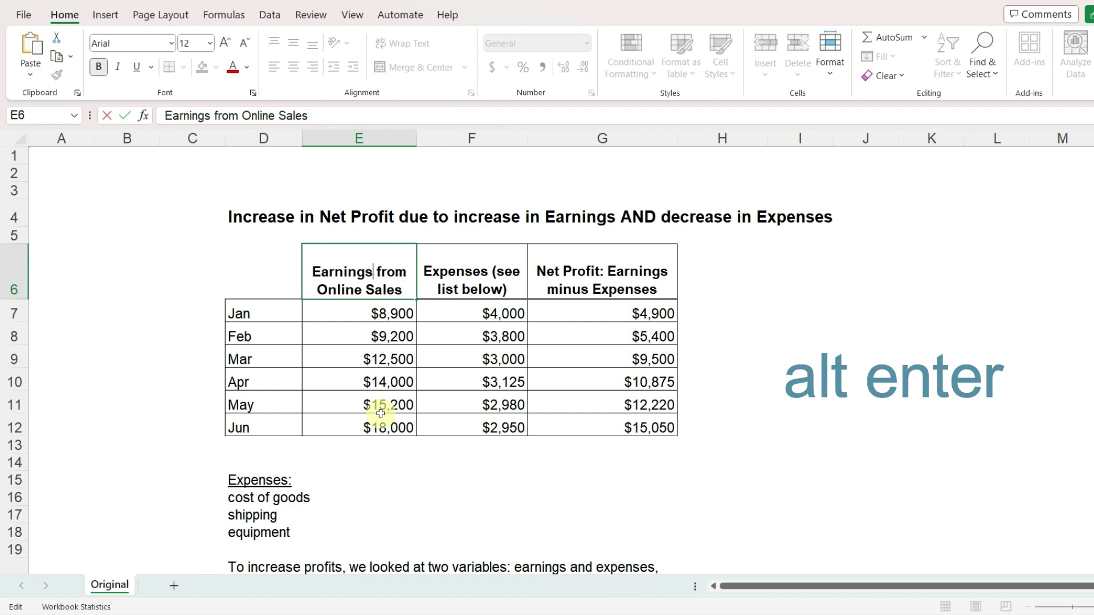
{"action": "key", "text": "alt"}
{"action": "key", "text": "alt+Return"}
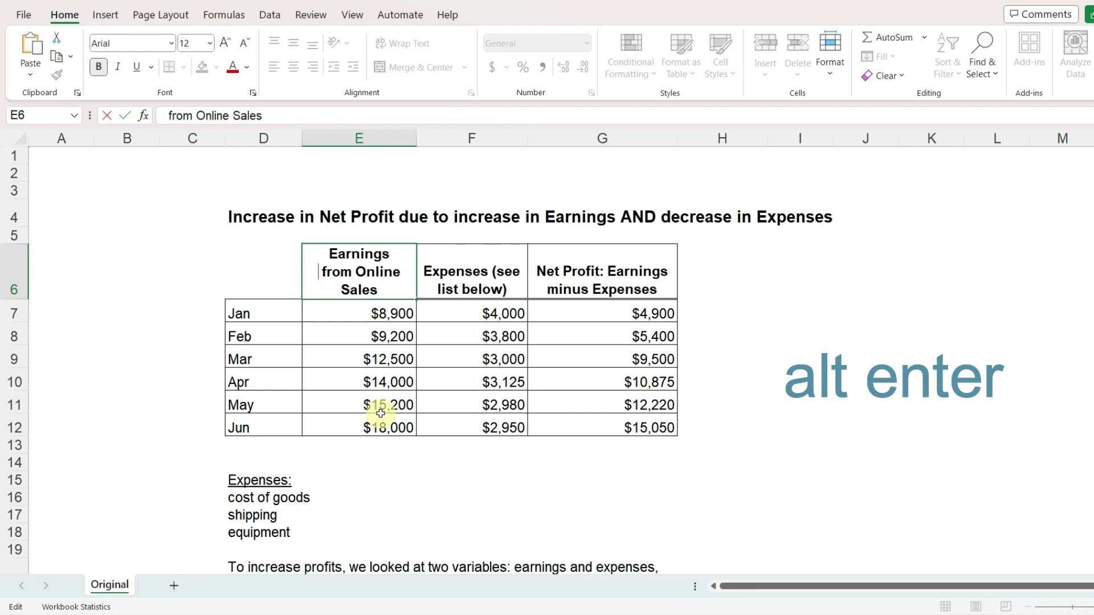
{"action": "key", "text": "Tab"}
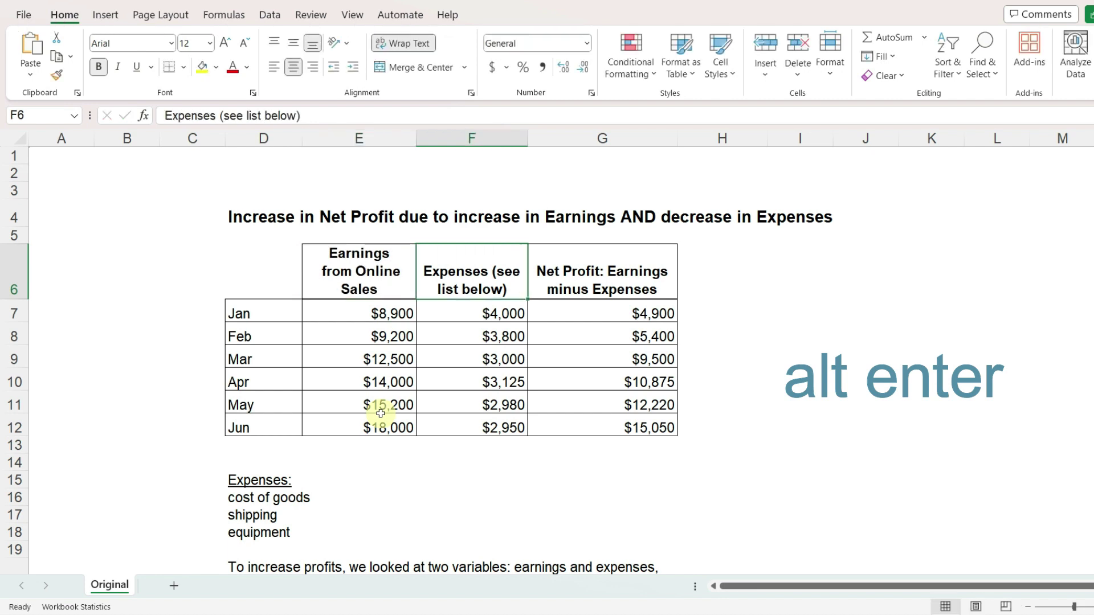
Put "(see list below)" on its own line in the F6 header and remove the leading space before it
{"action": "key", "text": "F2"}
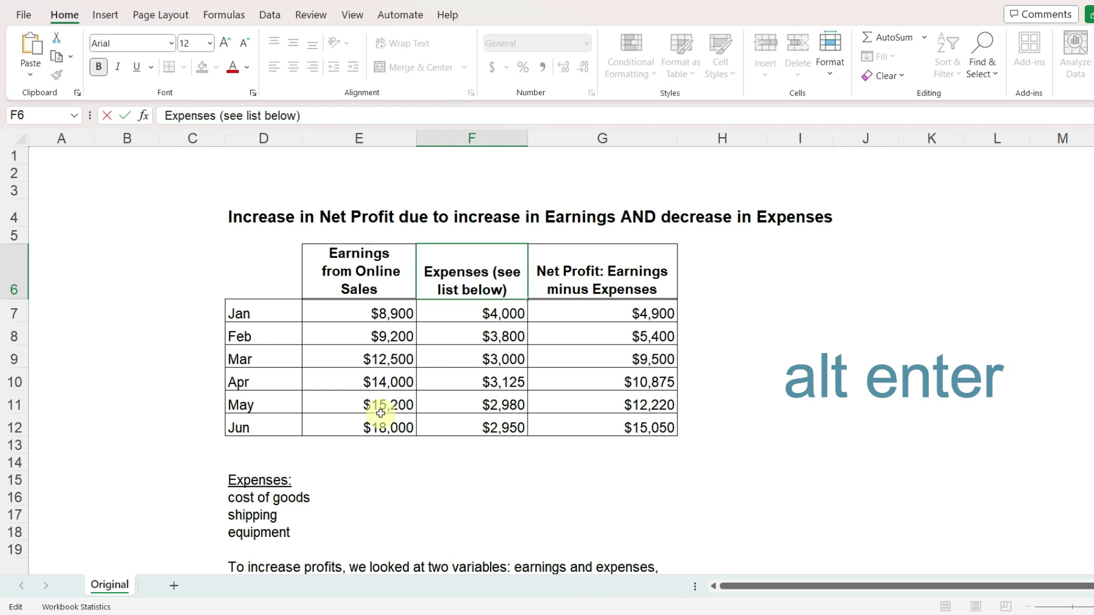
{"action": "key", "text": "alt+Return"}
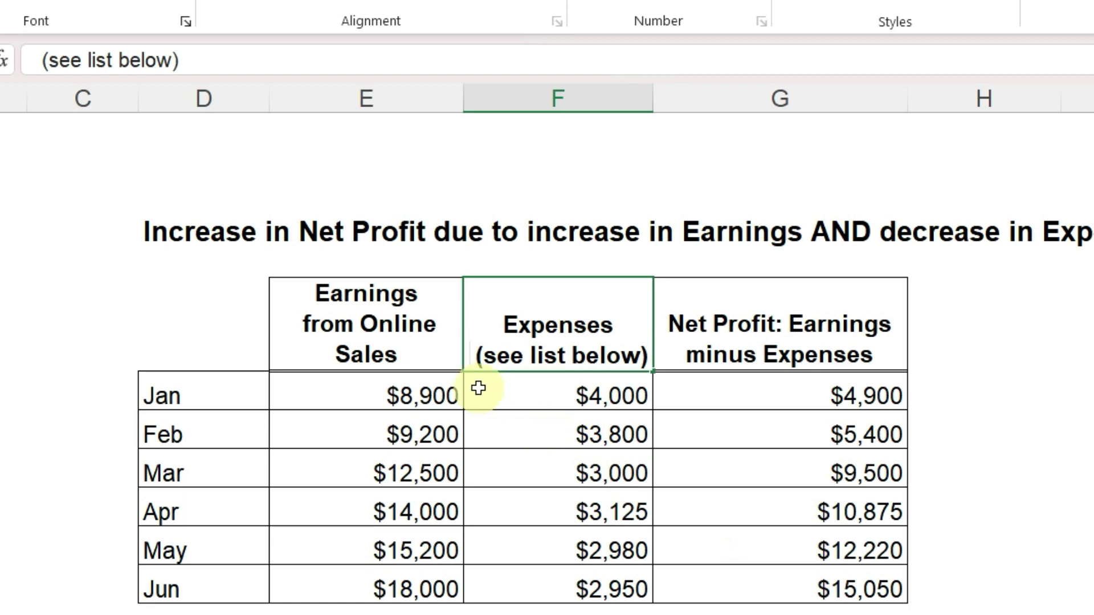
{"action": "key", "text": "shift+Right"}
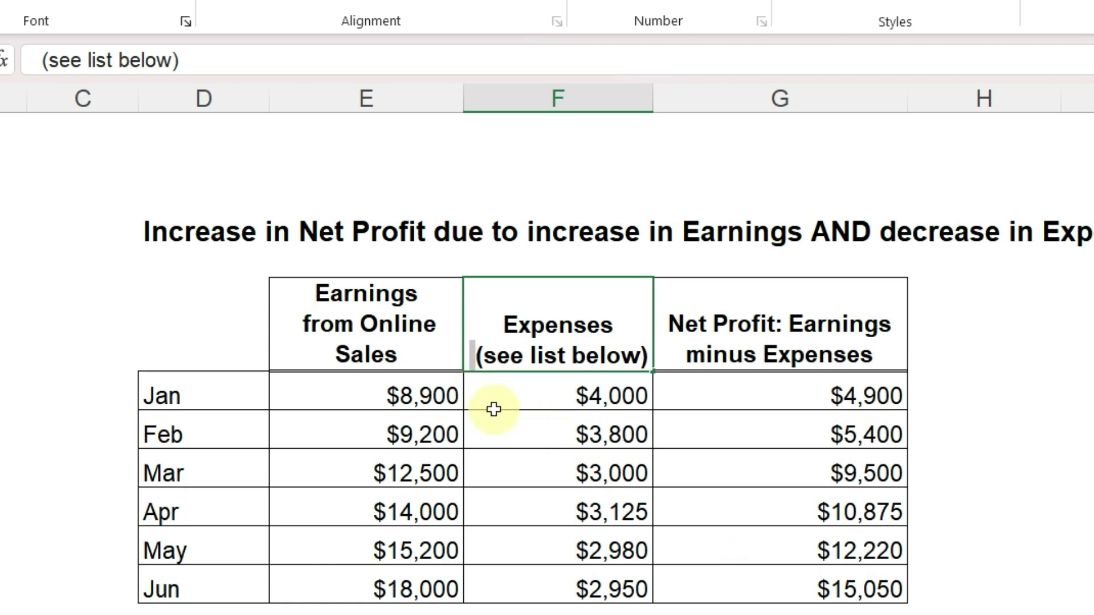
{"action": "key", "text": "Delete"}
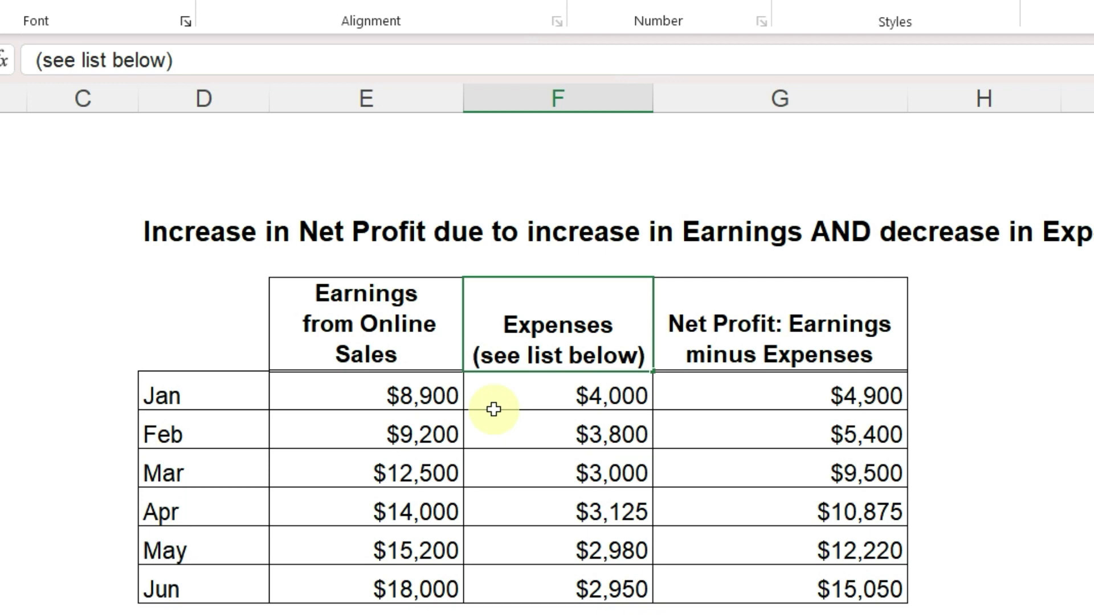
{"action": "left_click", "coordinate": [494, 409]}
{"action": "key", "text": "Right"}
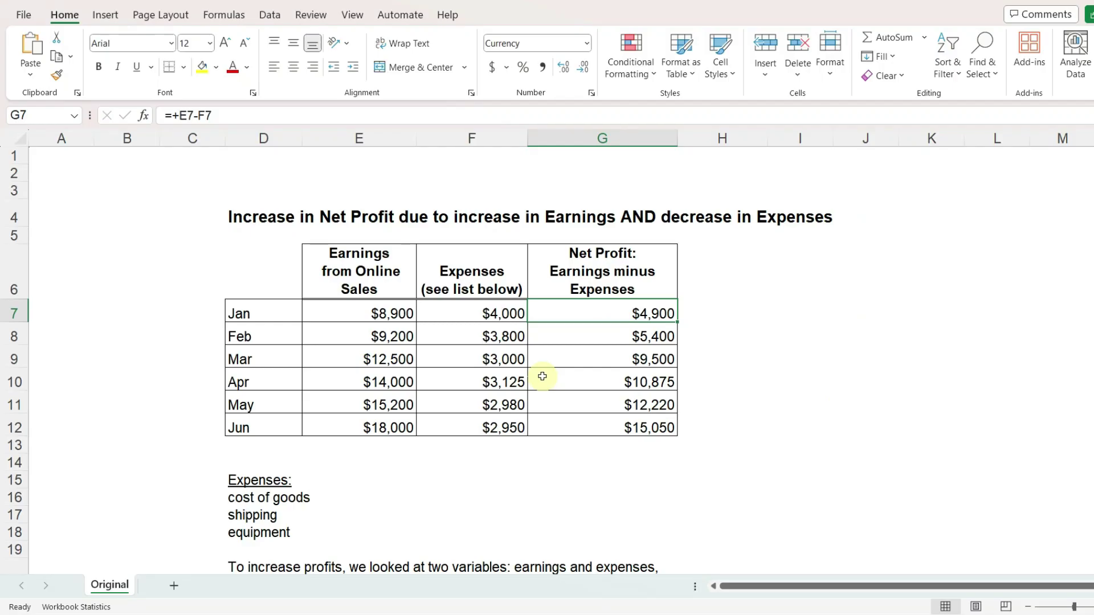
Align the text of the headers in E6:G6 to the top of their cells
{"action": "left_click_drag", "start_coordinate": [361, 254], "coordinate": [576, 290]}
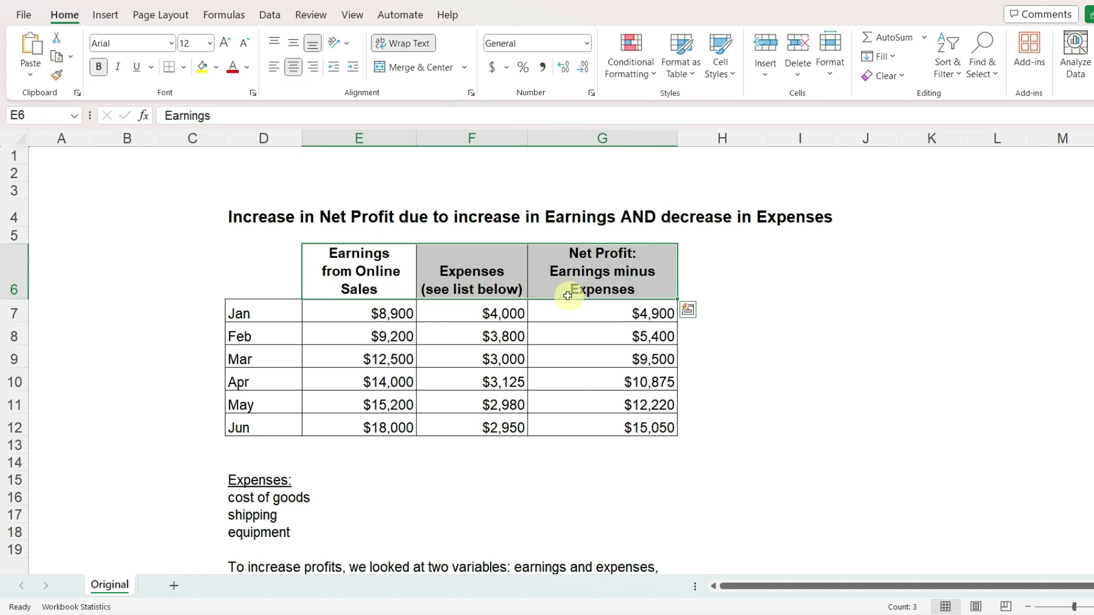
{"action": "left_click", "coordinate": [273, 46]}
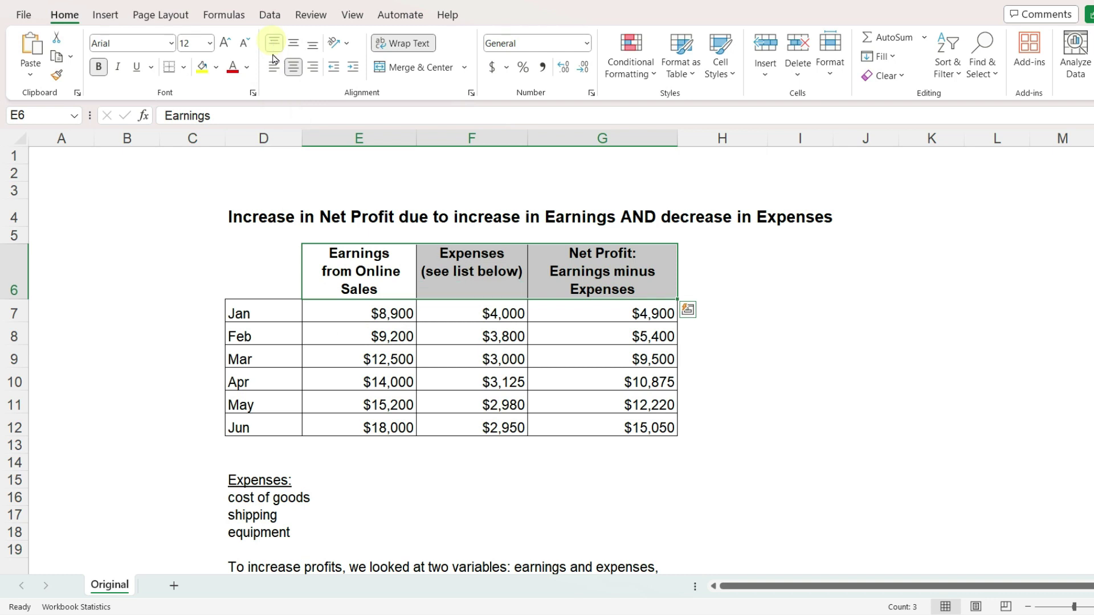
{"action": "left_click", "coordinate": [399, 345]}
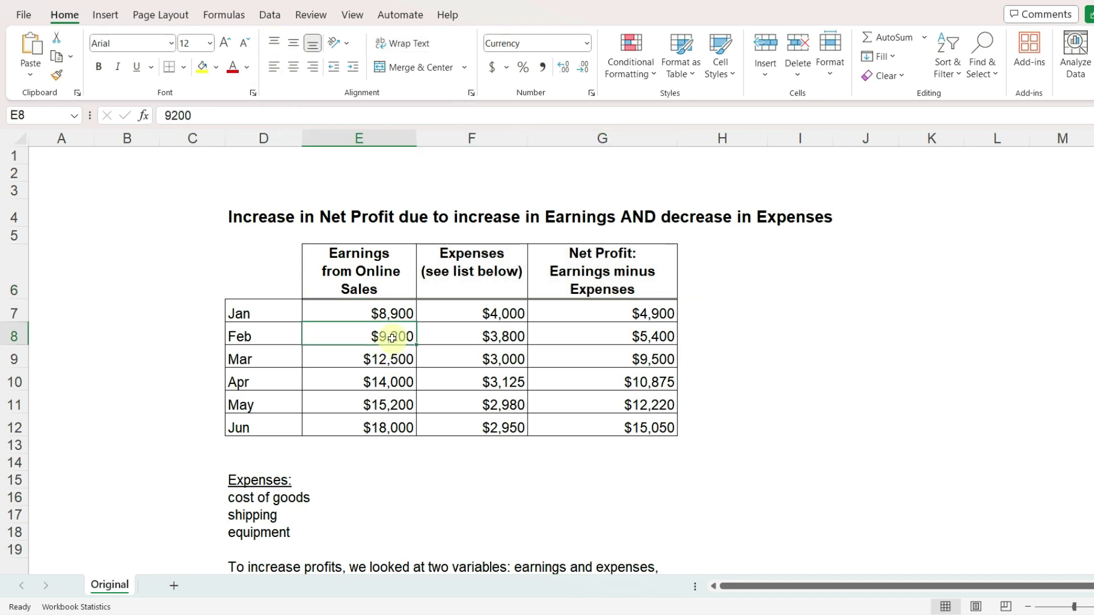
Make only "from Online Sales" in the E6 header italic and not bold, and keep the cell edit
{"action": "double_click", "coordinate": [354, 262]}
{"action": "left_click_drag", "start_coordinate": [321, 269], "coordinate": [410, 296]}
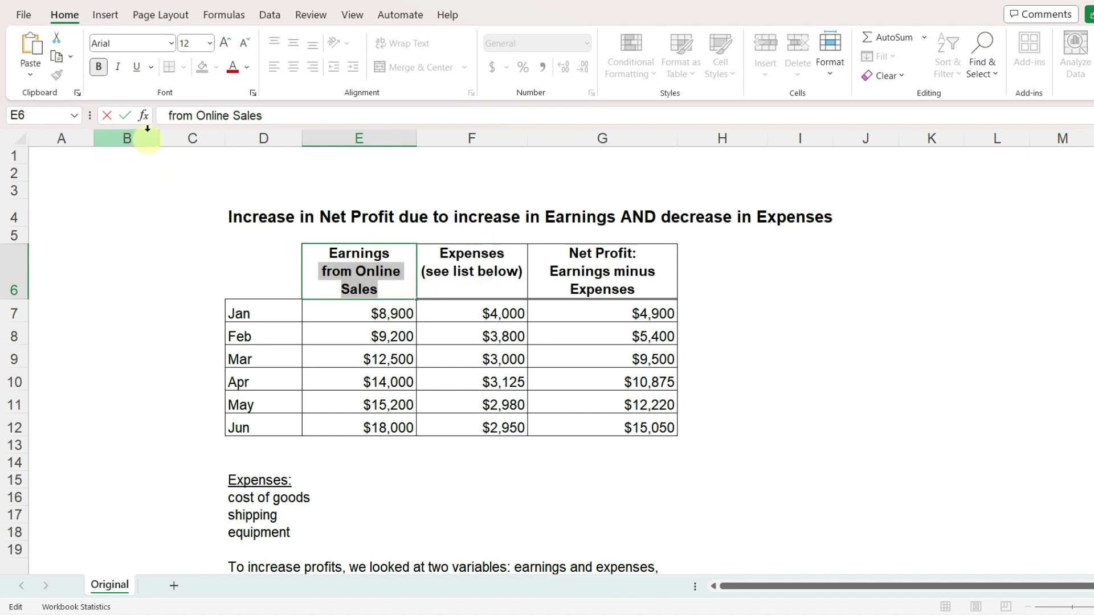
{"action": "left_click", "coordinate": [98, 66]}
{"action": "left_click", "coordinate": [117, 67]}
{"action": "key", "text": "Return"}
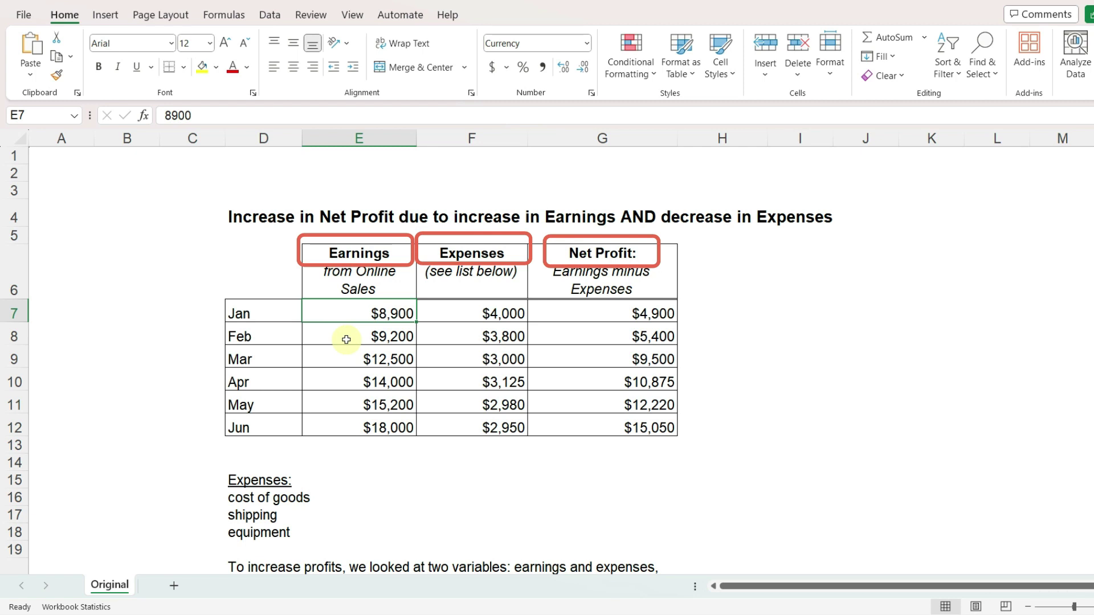
Copy the month abbreviations in D7:D12 to the range starting at B7
{"action": "scroll", "coordinate": [346, 340], "scroll_direction": "down", "scroll_amount": 1}
{"action": "left_click_drag", "start_coordinate": [264, 247], "coordinate": [268, 365]}
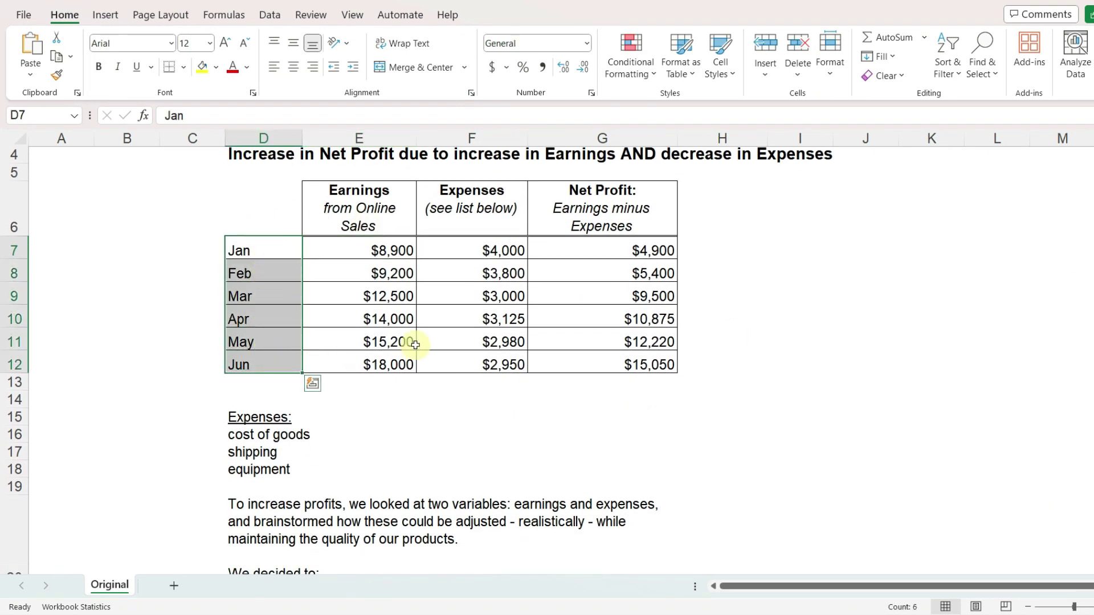
{"action": "key", "text": "ctrl+c"}
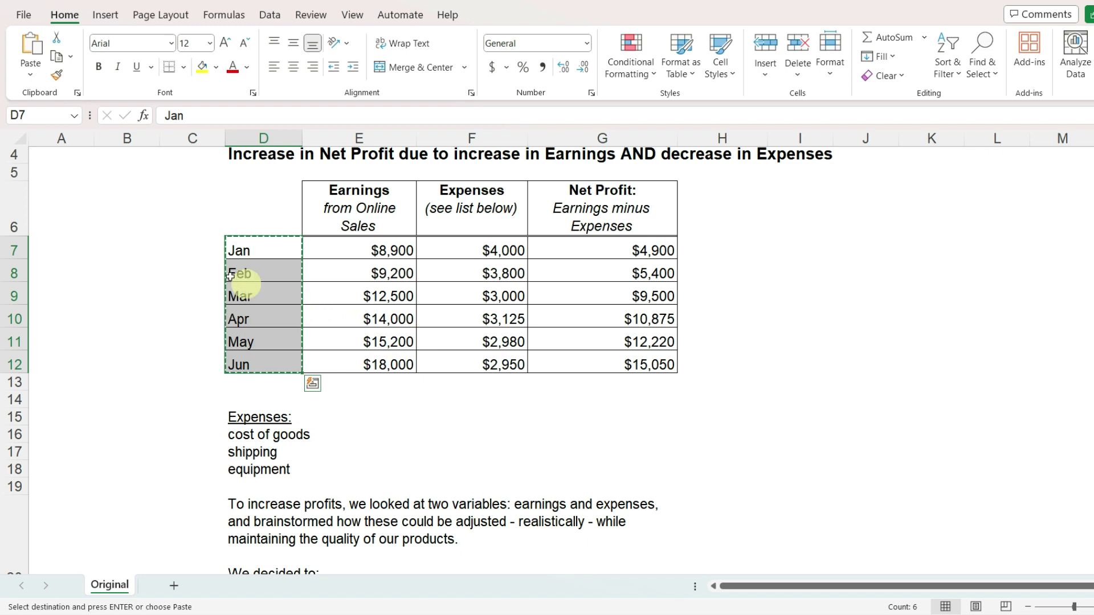
{"action": "left_click", "coordinate": [121, 241]}
{"action": "key", "text": "ctrl+v"}
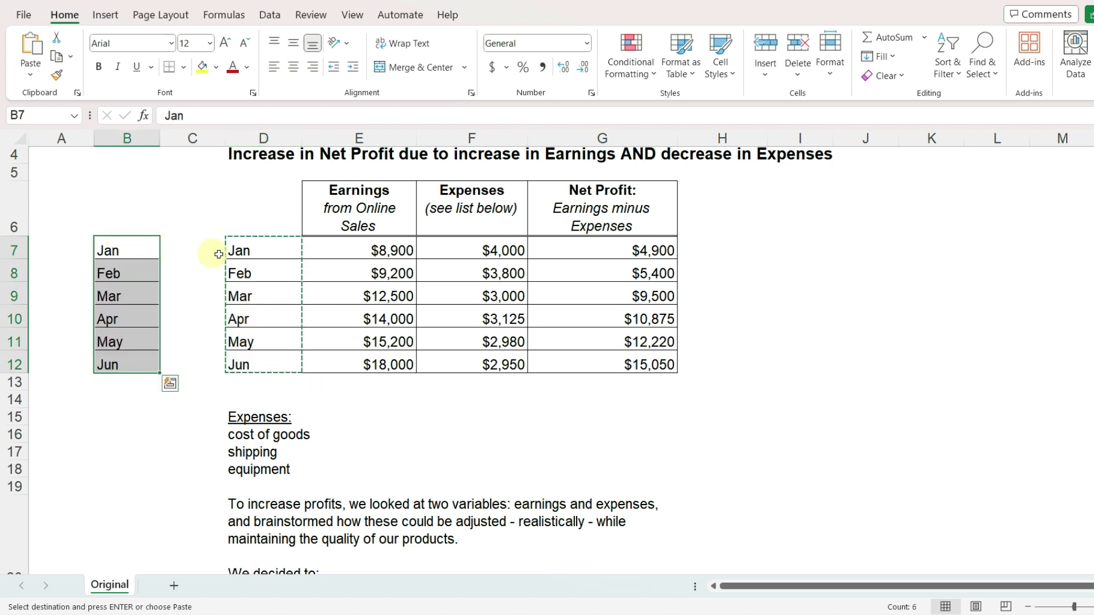
Clear the months in D7:D12, enter "January" in D7, and autofill the series down to D12
{"action": "left_click", "coordinate": [261, 250]}
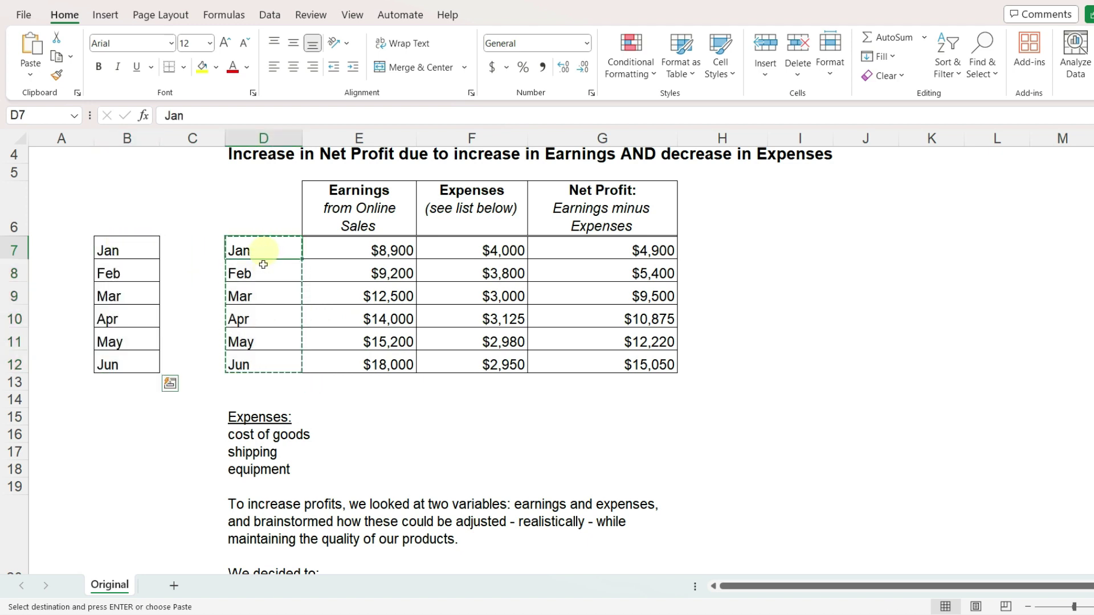
{"action": "left_click_drag", "start_coordinate": [264, 264], "coordinate": [257, 354]}
{"action": "key", "text": "Delete"}
{"action": "type", "text": "January"}
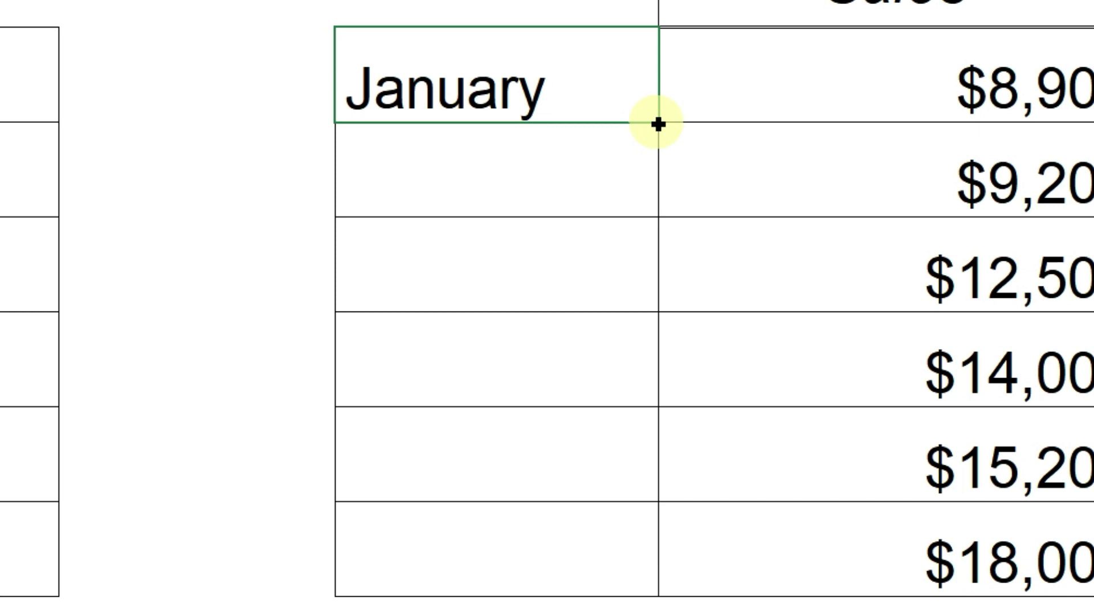
{"action": "left_click_drag", "start_coordinate": [658, 123], "coordinate": [659, 207]}
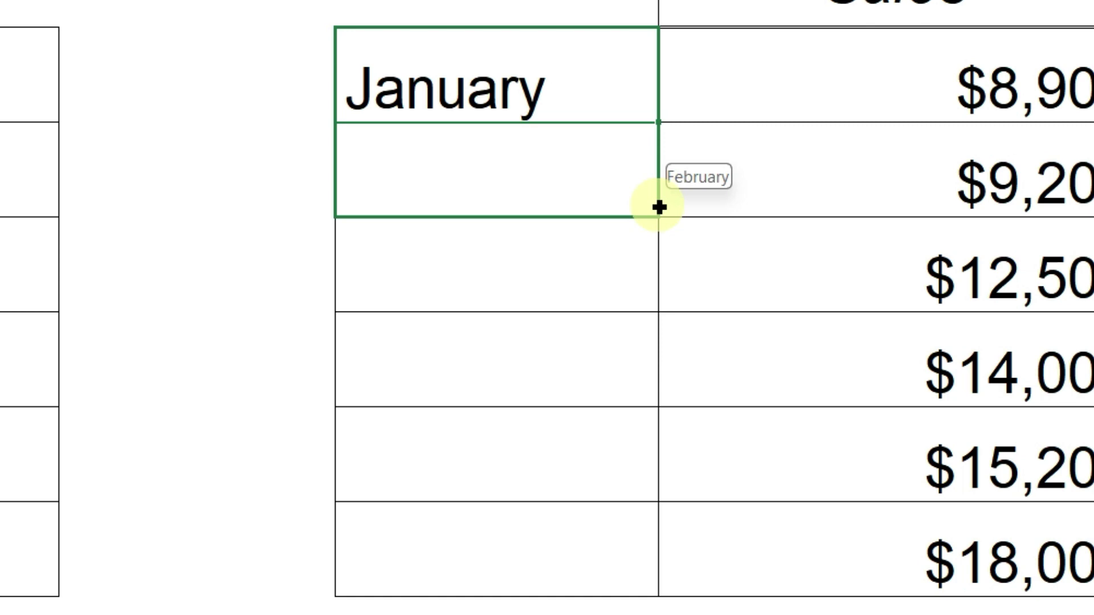
{"action": "left_click_drag", "start_coordinate": [659, 208], "coordinate": [642, 559]}
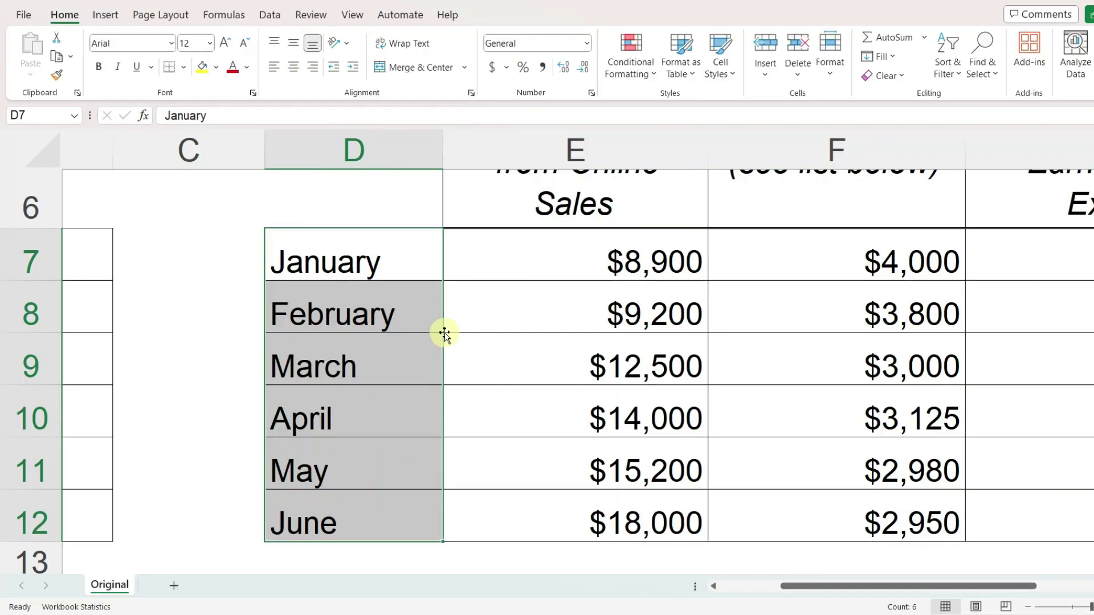
Clear the copied months in B7:B12, enter "Mon" in B7, and autofill the weekdays down to B12
{"action": "left_click_drag", "start_coordinate": [787, 586], "coordinate": [732, 586]}
{"action": "left_click_drag", "start_coordinate": [268, 257], "coordinate": [245, 521]}
{"action": "key", "text": "Delete"}
{"action": "left_click", "coordinate": [282, 261]}
{"action": "type", "text": "Mon"}
{"action": "key", "text": "Return"}
{"action": "left_click", "coordinate": [283, 262]}
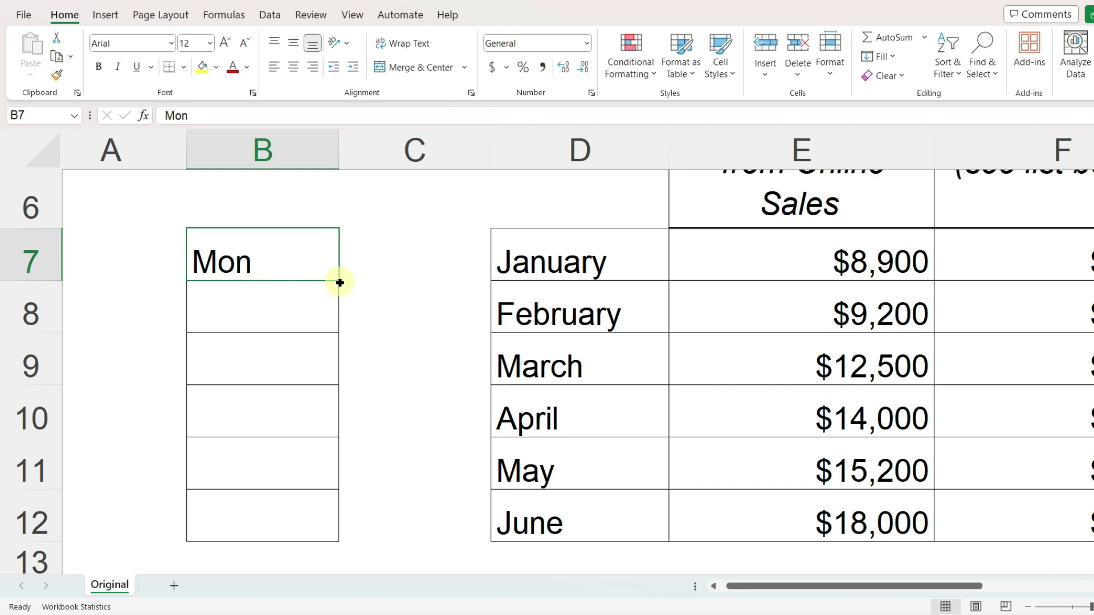
{"action": "left_click_drag", "start_coordinate": [338, 313], "coordinate": [322, 527]}
Clear the weekdays in B7:B12, enter 1 in B7, and autofill from that single cell down to B11
{"action": "left_click_drag", "start_coordinate": [313, 278], "coordinate": [280, 507]}
{"action": "key", "text": "Delete"}
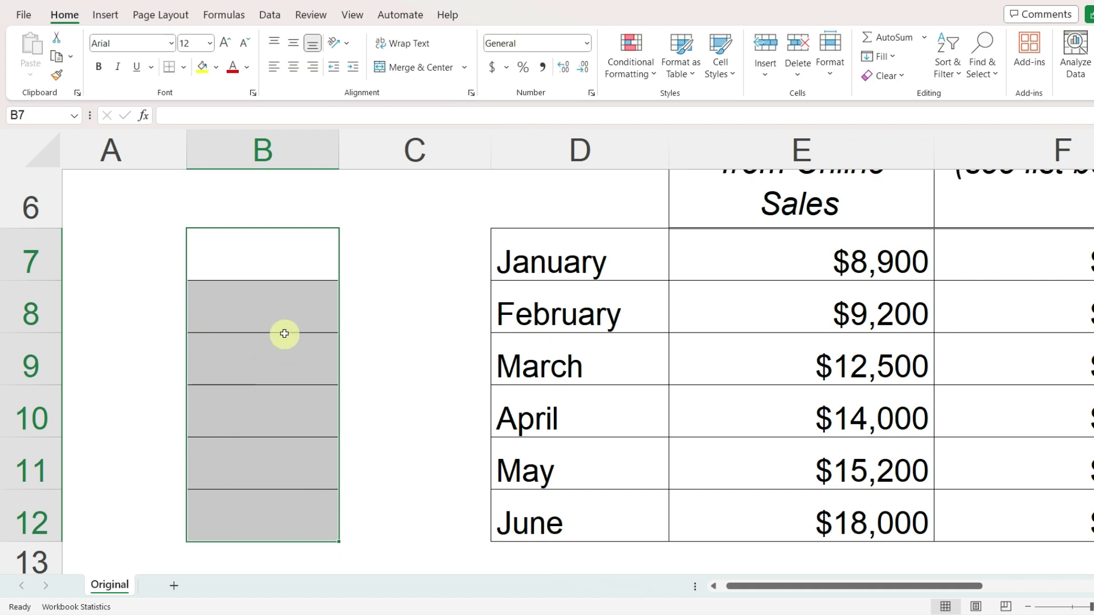
{"action": "left_click", "coordinate": [268, 253]}
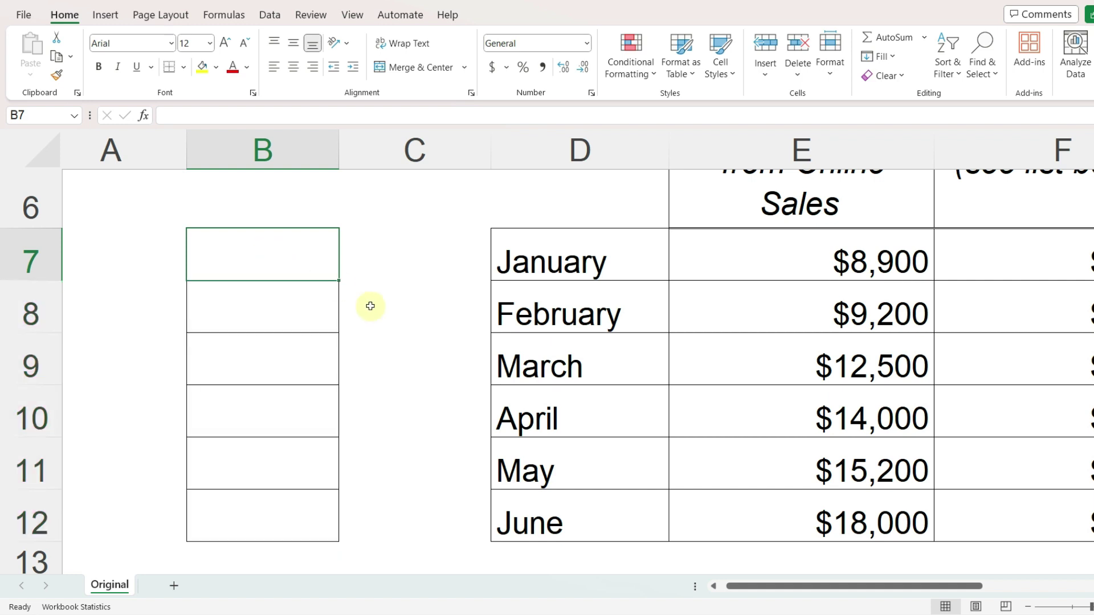
{"action": "type", "text": "1"}
{"action": "key", "text": "Return"}
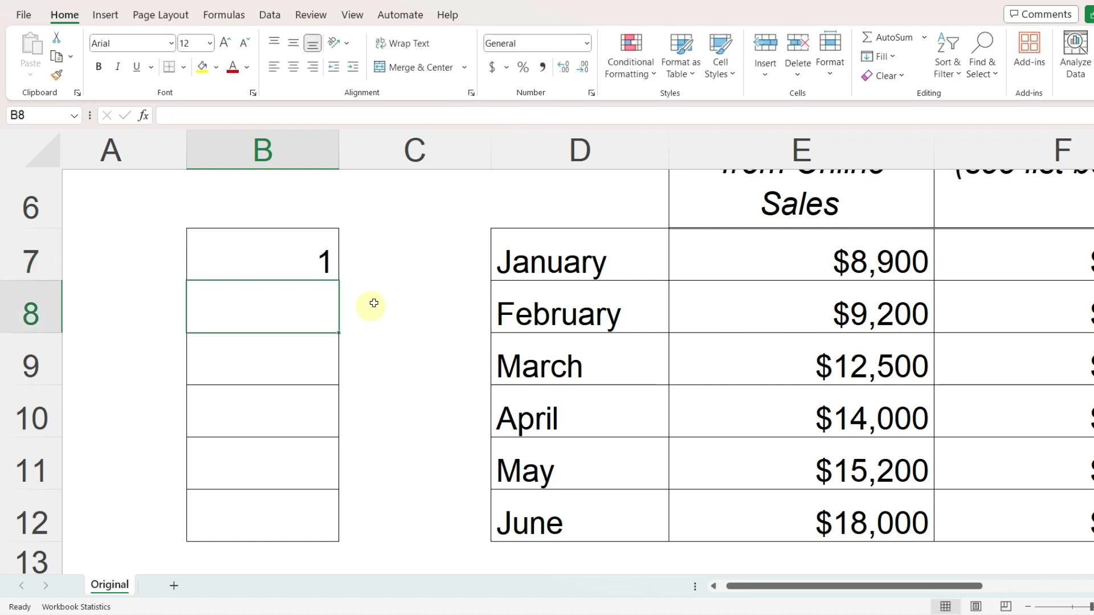
{"action": "left_click", "coordinate": [333, 273]}
{"action": "left_click_drag", "start_coordinate": [337, 278], "coordinate": [326, 482]}
Clear the filled numbers, enter 1 in B7 and 2 in B8, and autofill from both cells down to B12
{"action": "key", "text": "Delete"}
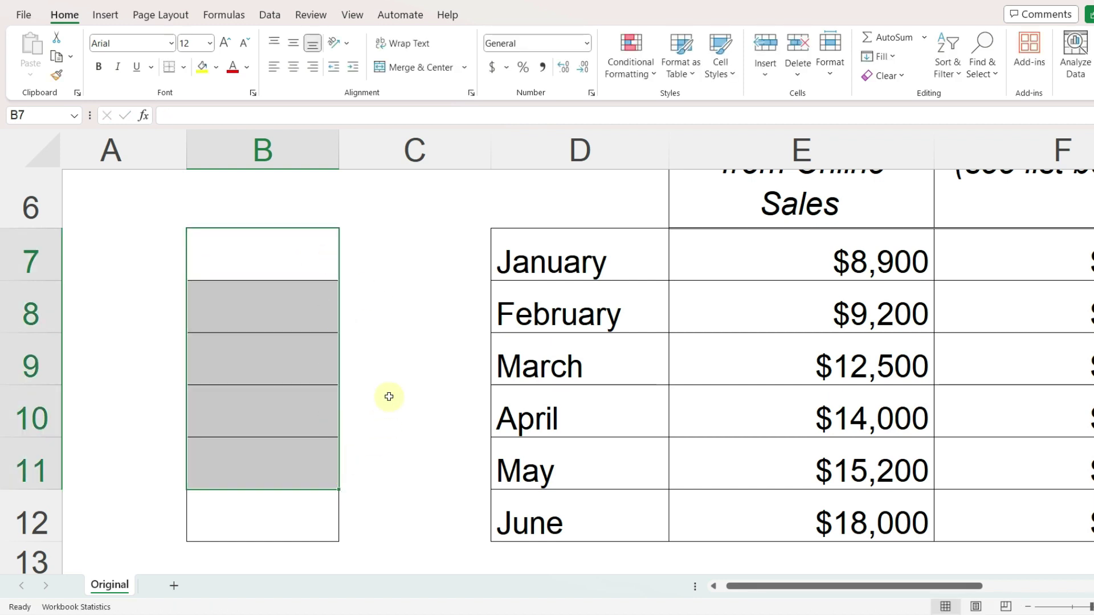
{"action": "left_click", "coordinate": [253, 248]}
{"action": "type", "text": "1"}
{"action": "key", "text": "Return"}
{"action": "type", "text": "2"}
{"action": "key", "text": "Return"}
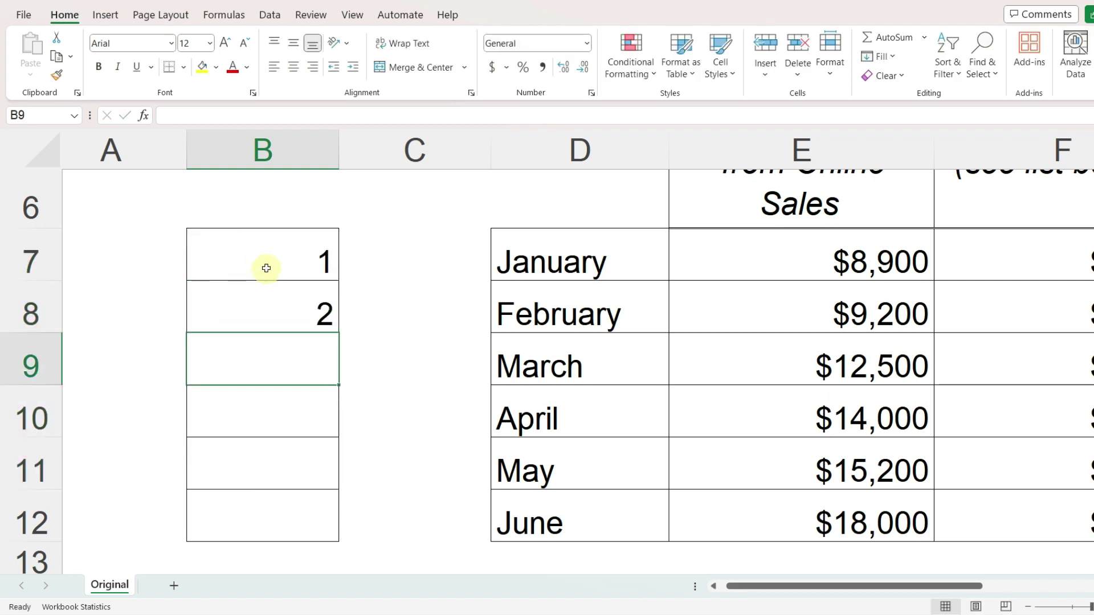
{"action": "left_click_drag", "start_coordinate": [263, 267], "coordinate": [265, 293]}
{"action": "left_click_drag", "start_coordinate": [339, 333], "coordinate": [326, 521]}
Clear B7:B12, enter 5 in B7 and 10 in B8, and autofill from both cells down to B12
{"action": "left_click_drag", "start_coordinate": [303, 255], "coordinate": [309, 502]}
{"action": "key", "text": "Delete"}
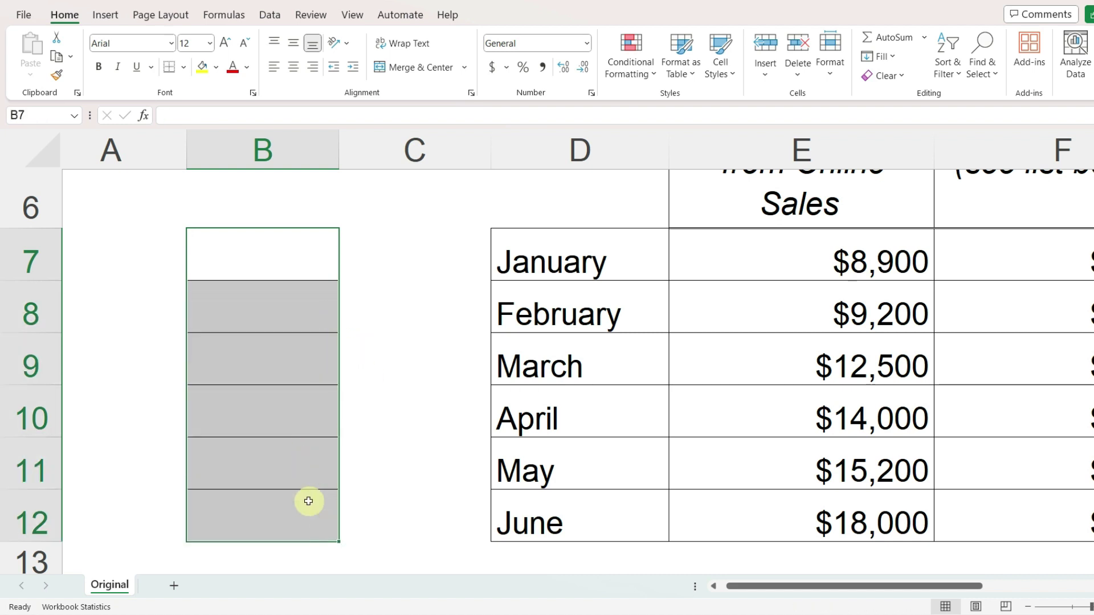
{"action": "left_click", "coordinate": [299, 259]}
{"action": "type", "text": "5"}
{"action": "key", "text": "Return"}
{"action": "type", "text": "10"}
{"action": "key", "text": "Return"}
{"action": "left_click_drag", "start_coordinate": [300, 257], "coordinate": [302, 306]}
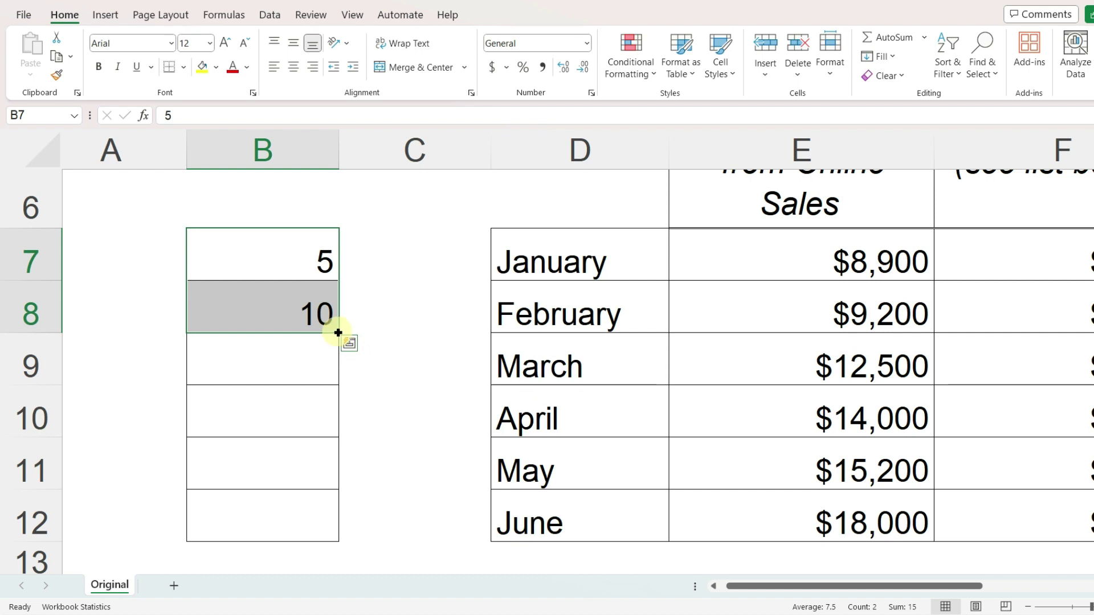
{"action": "left_click_drag", "start_coordinate": [338, 333], "coordinate": [332, 529]}
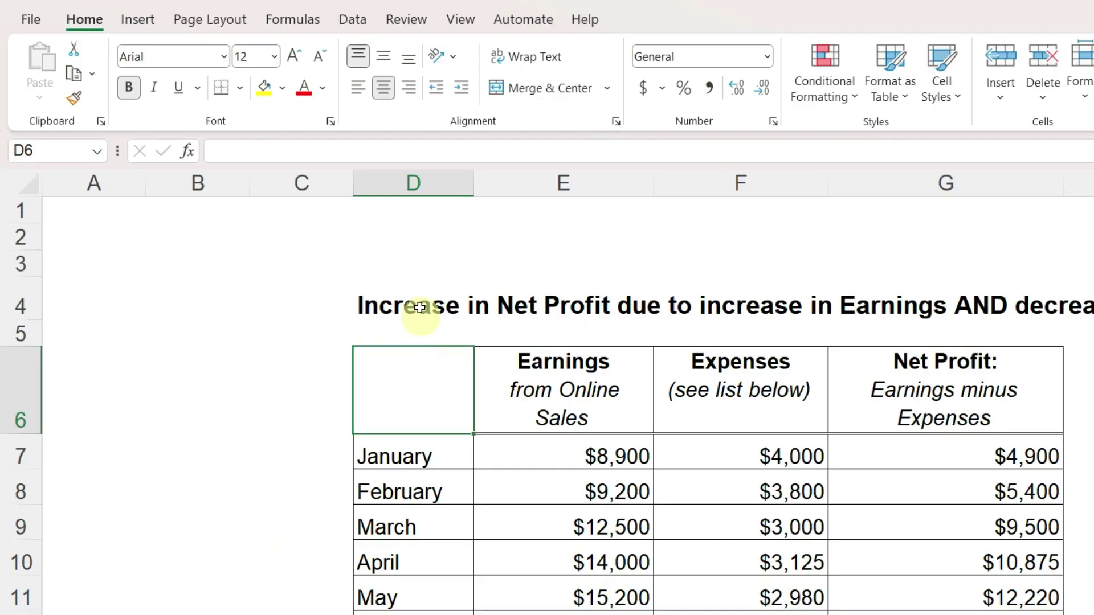
Try wrapping the title text in D4 and making row 4 taller, and undo both changes
{"action": "left_click", "coordinate": [317, 233]}
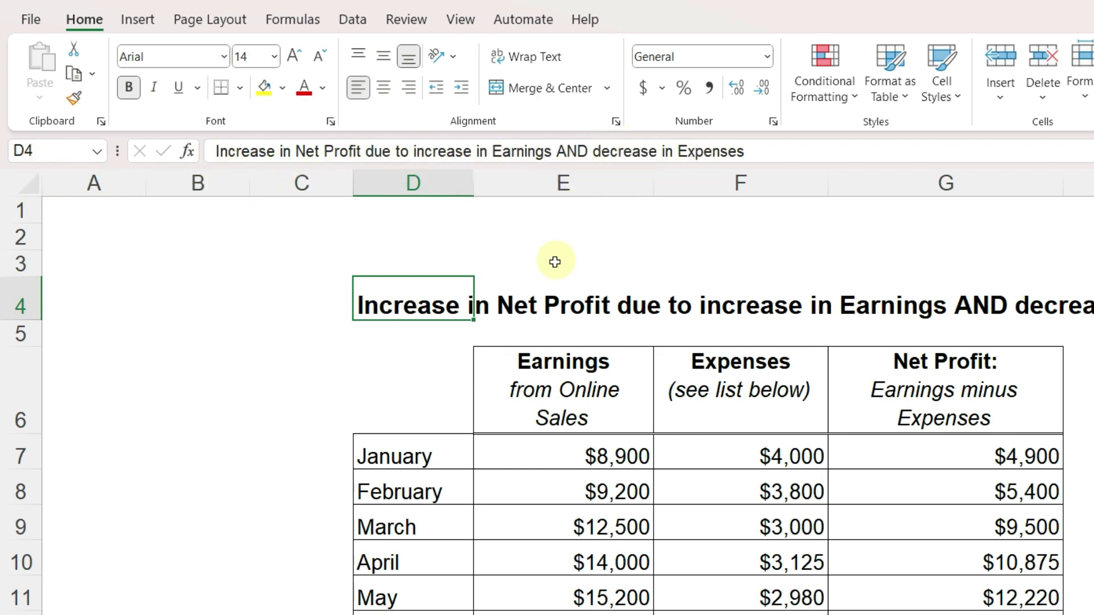
{"action": "left_click", "coordinate": [553, 306]}
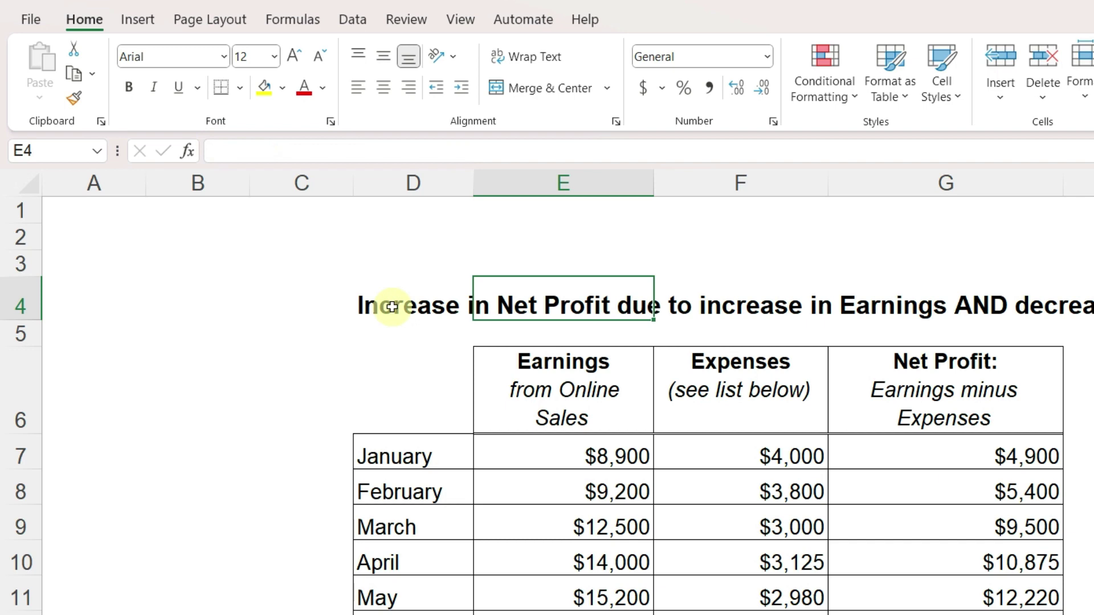
{"action": "left_click_drag", "start_coordinate": [392, 307], "coordinate": [917, 298]}
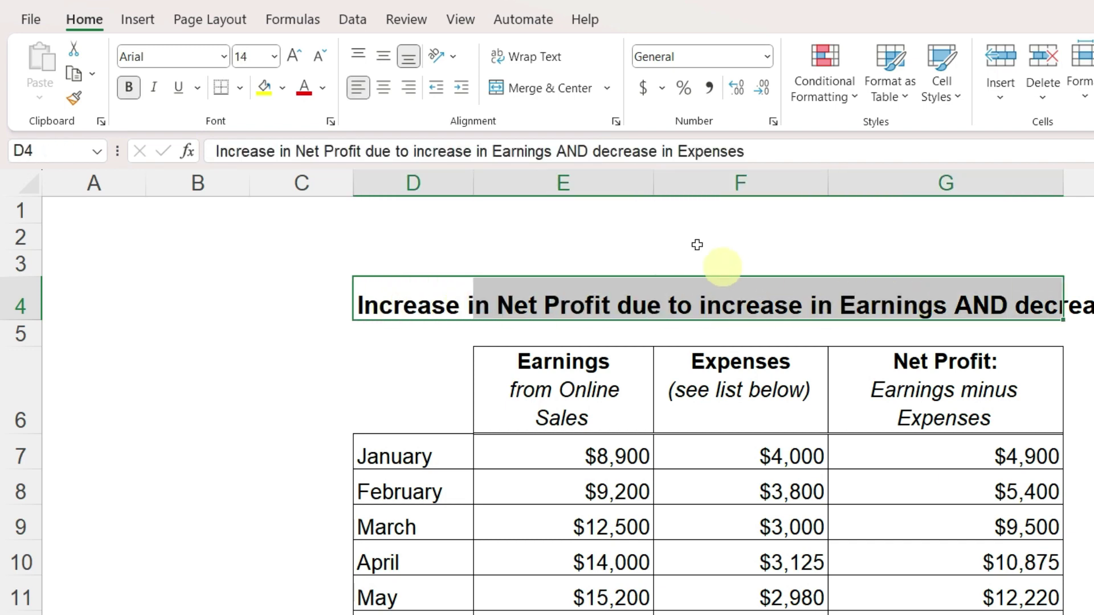
{"action": "left_click", "coordinate": [534, 57]}
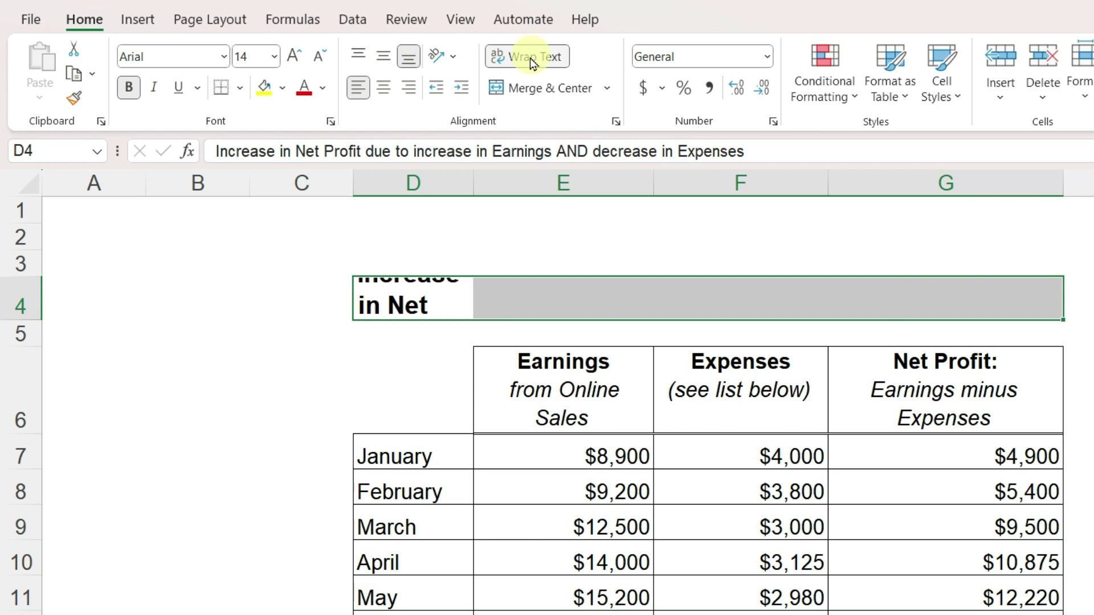
{"action": "left_click", "coordinate": [377, 294]}
{"action": "left_click_drag", "start_coordinate": [23, 321], "coordinate": [22, 360]}
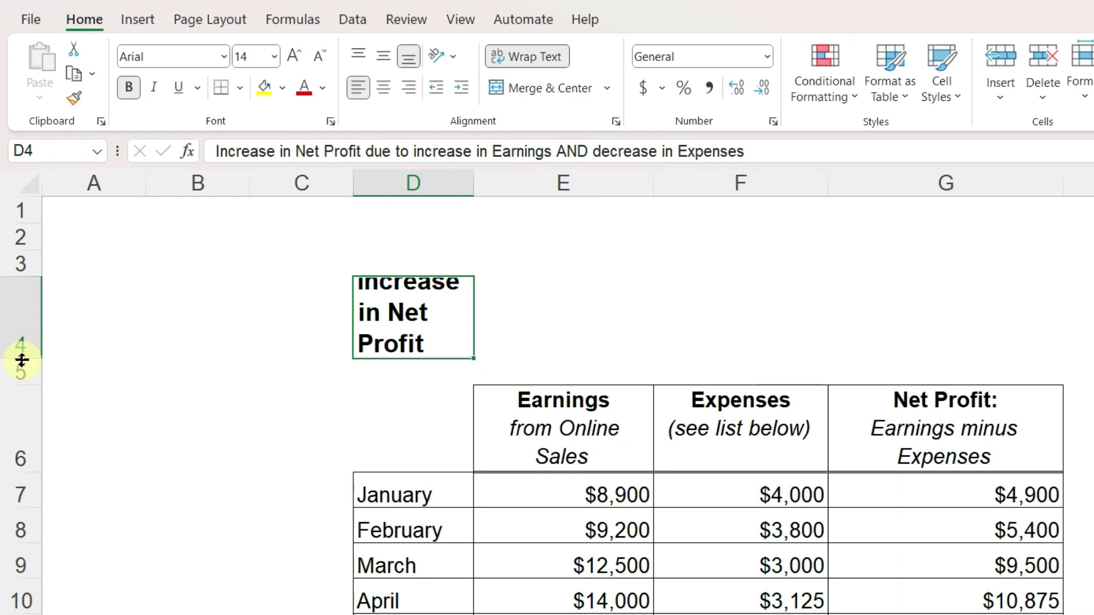
{"action": "key", "text": "ctrl+z"}
{"action": "key", "text": "ctrl+z"}
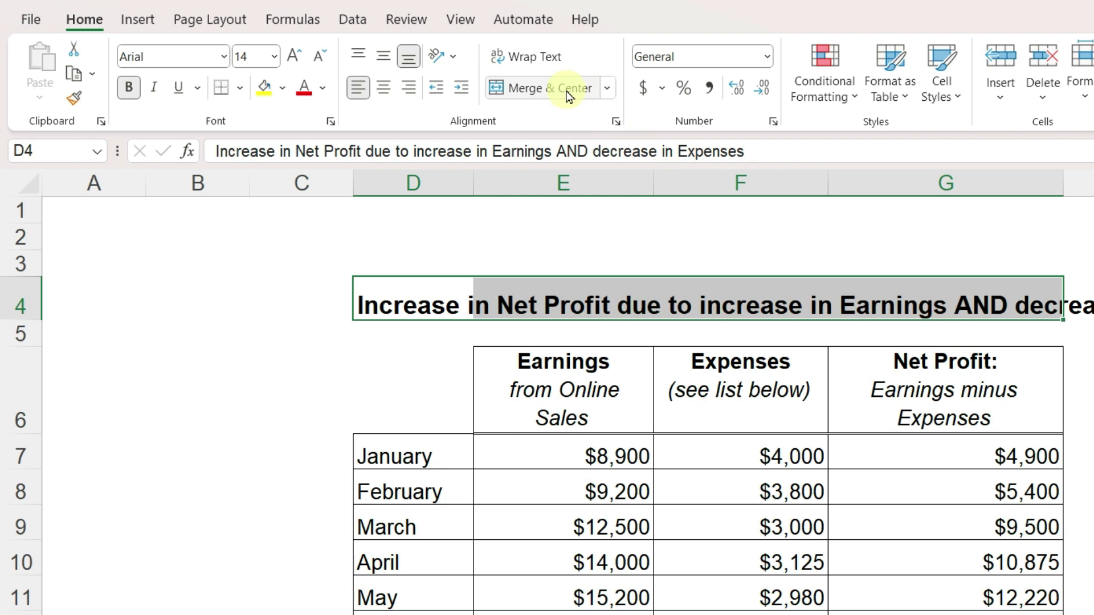
Merge and center the title across D4:G4 and wrap its text in a taller row 4
{"action": "left_click", "coordinate": [547, 88]}
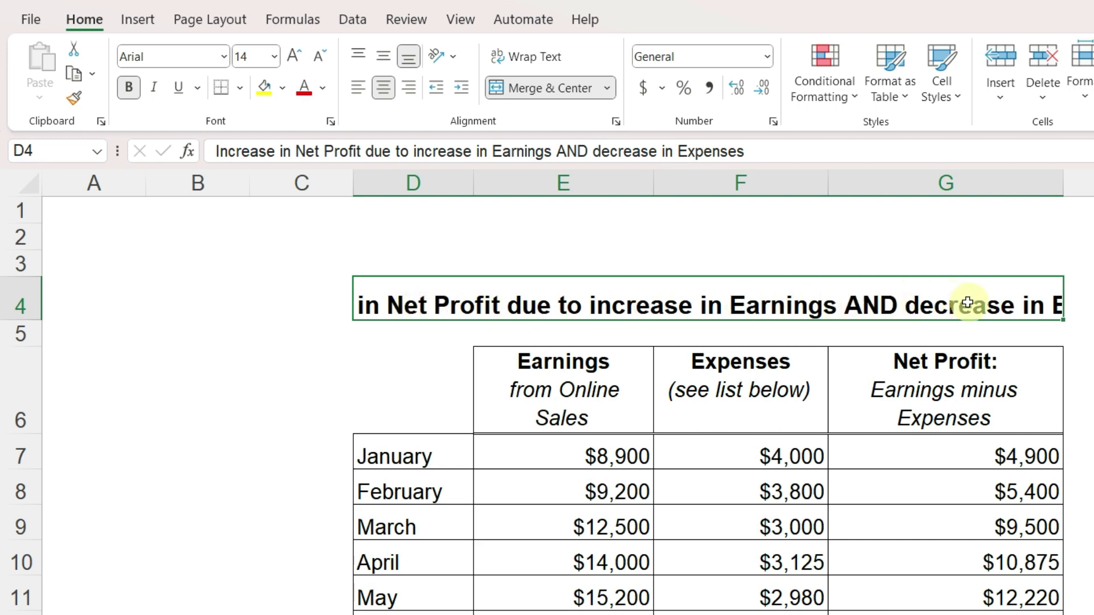
{"action": "left_click", "coordinate": [545, 57]}
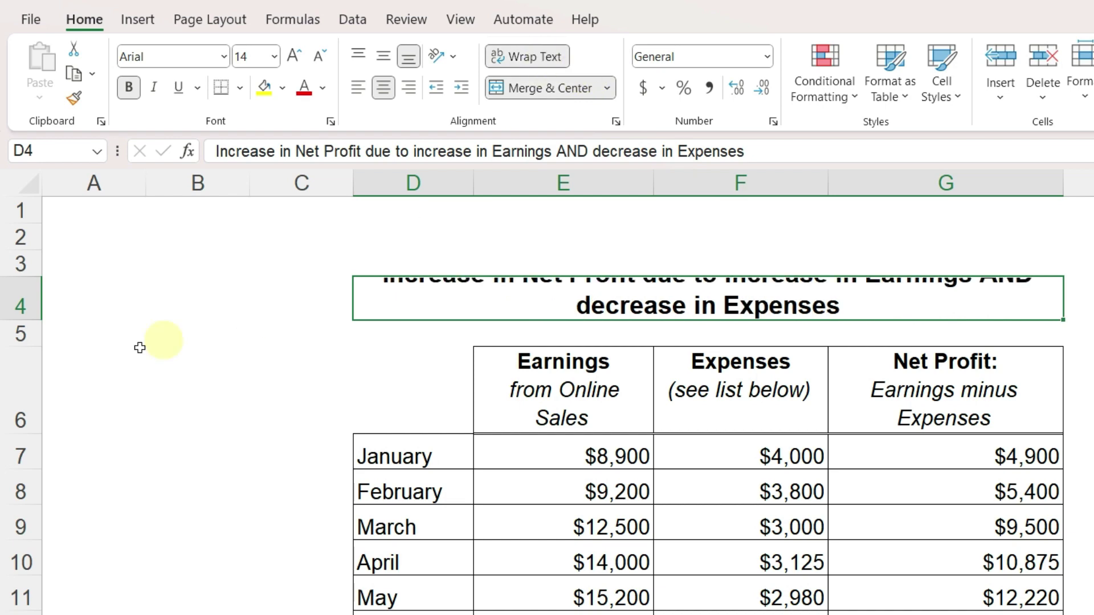
{"action": "left_click_drag", "start_coordinate": [32, 321], "coordinate": [28, 429]}
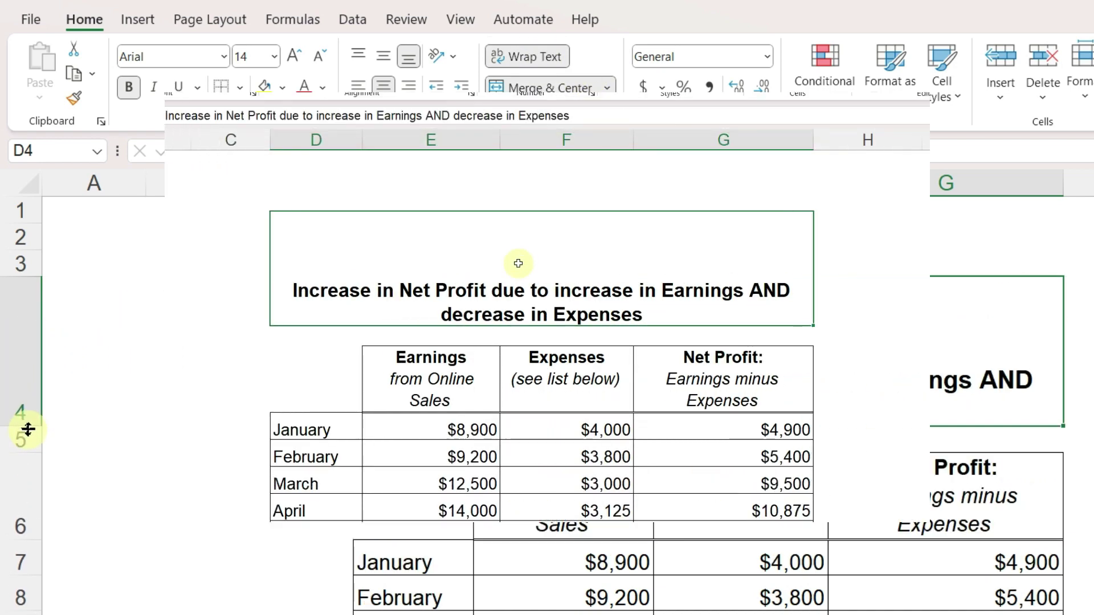
{"action": "left_click", "coordinate": [584, 355]}
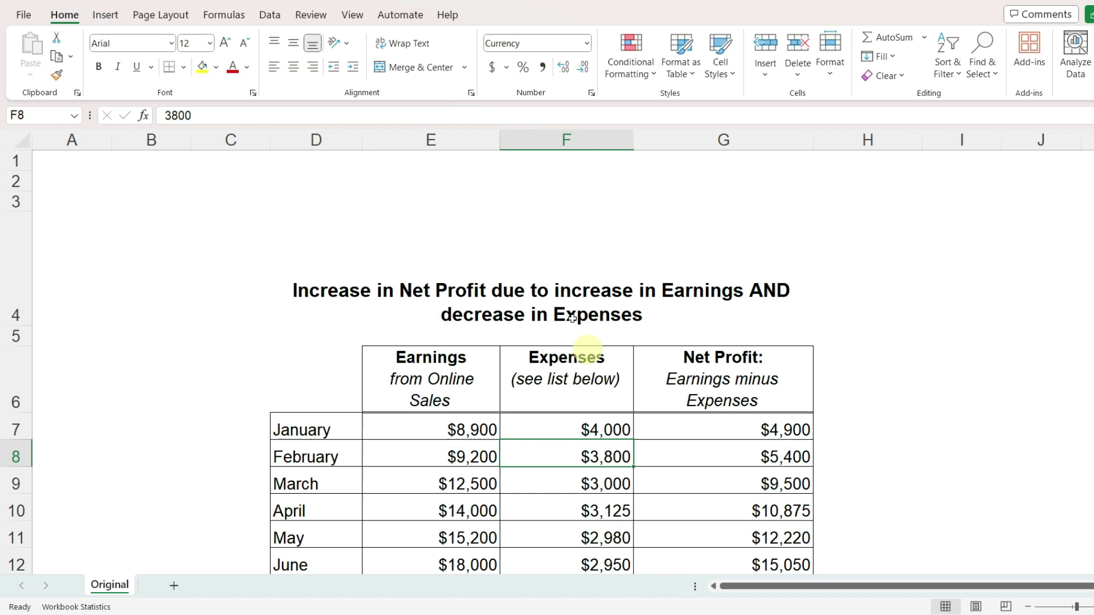
{"action": "left_click", "coordinate": [496, 291]}
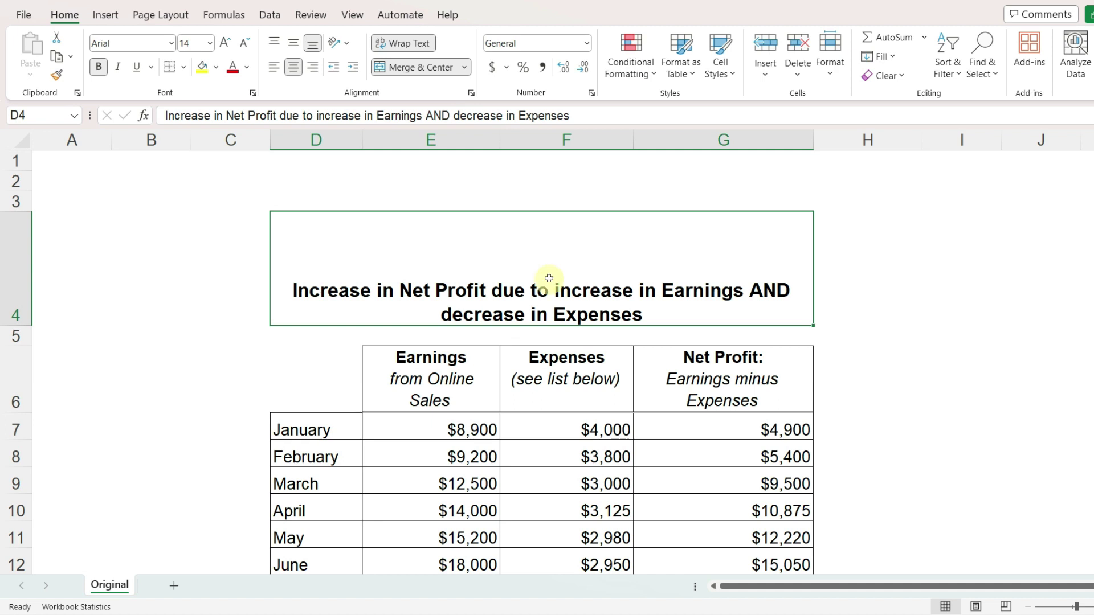
Select G8, jump to the start of row 8, go to cell A1, and jump to the sheet's last used cell
{"action": "left_click", "coordinate": [706, 451]}
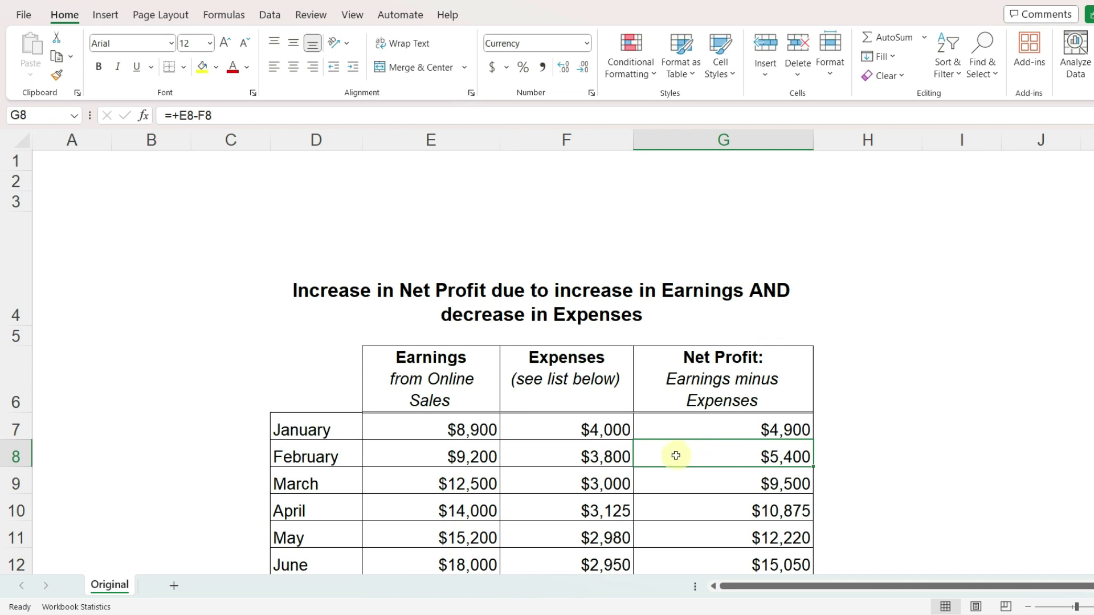
{"action": "left_click", "coordinate": [50, 449]}
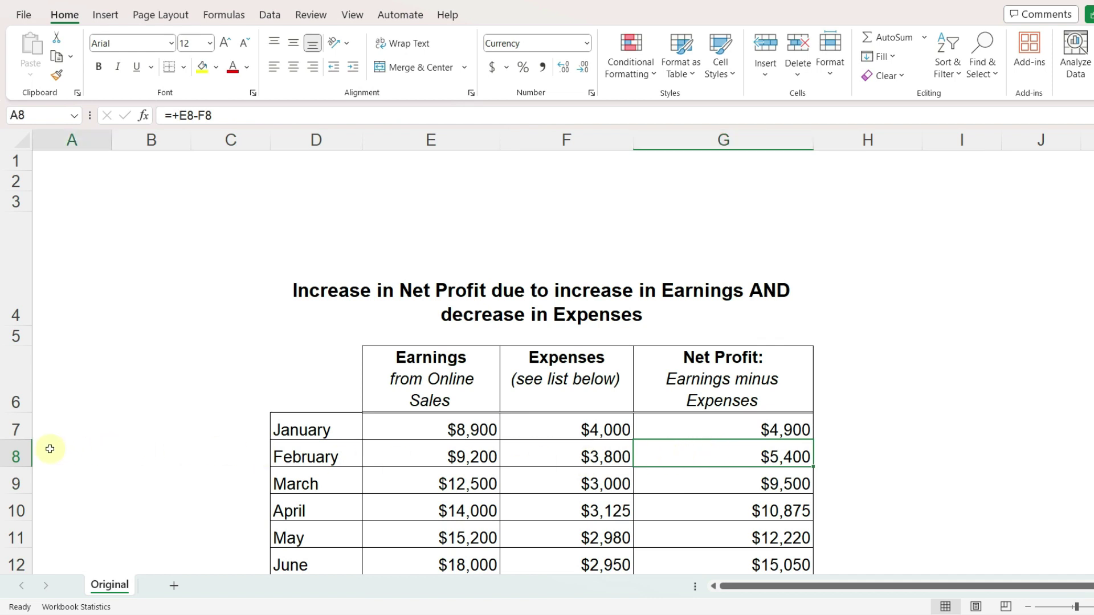
{"action": "left_click", "coordinate": [807, 462]}
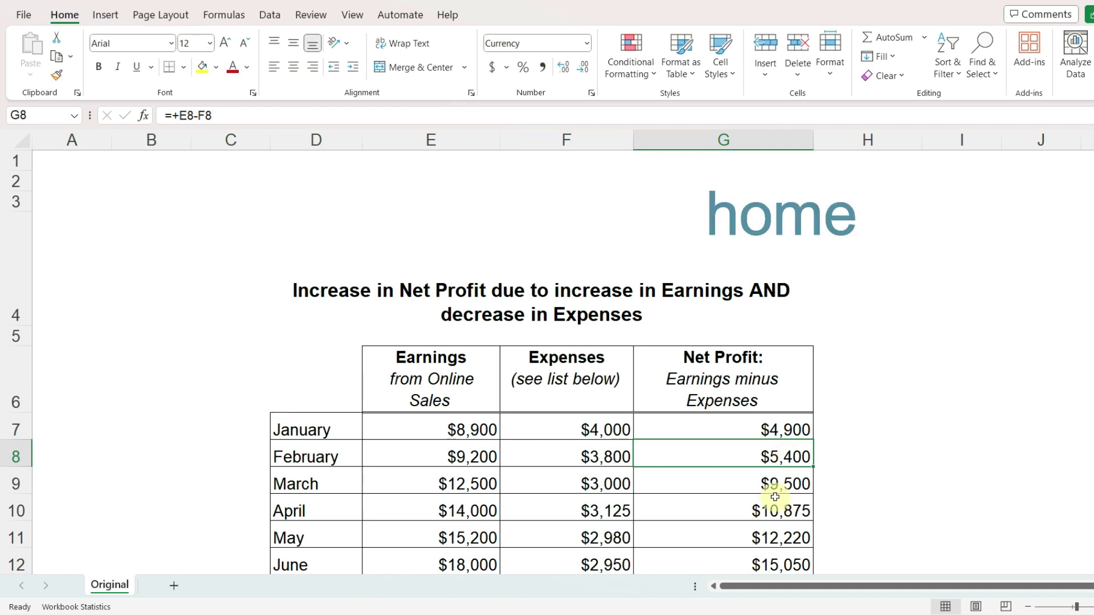
{"action": "key", "text": "Home"}
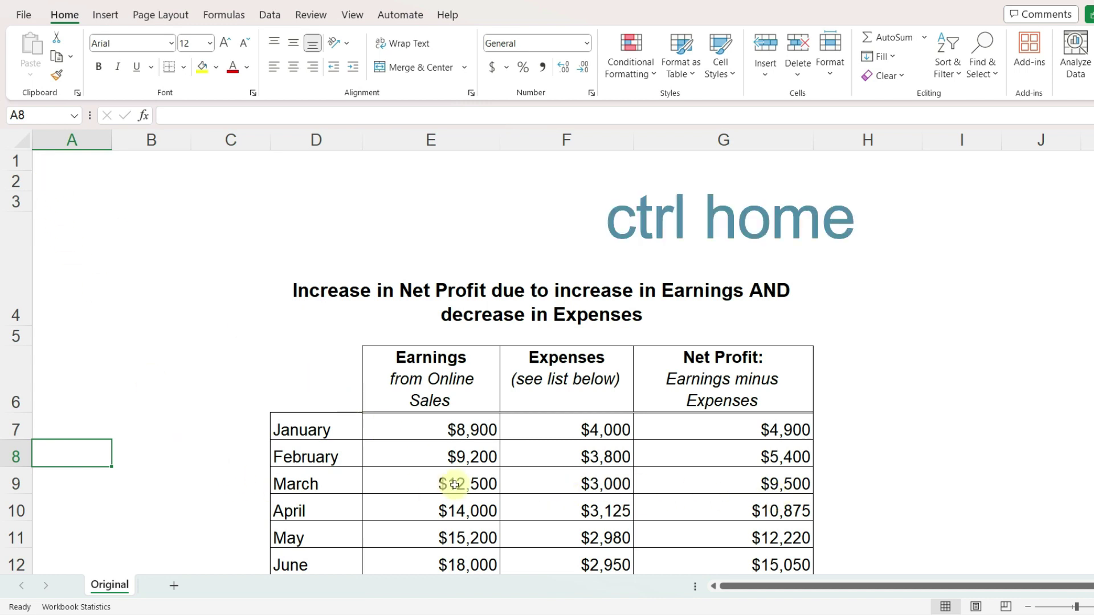
{"action": "key", "text": "ctrl+Home"}
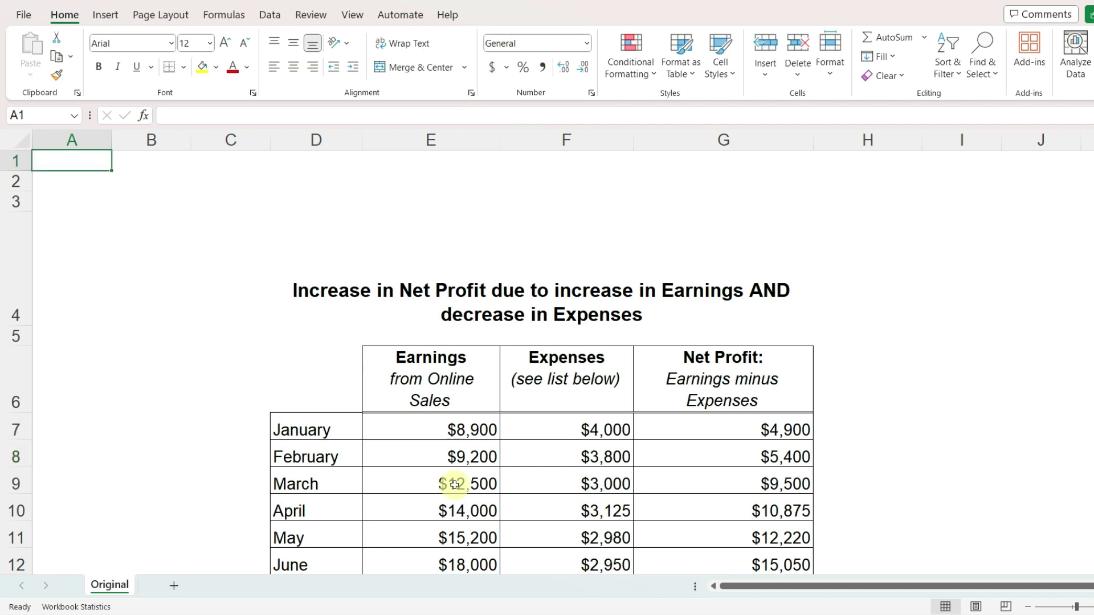
{"action": "key", "text": "ctrl+End"}
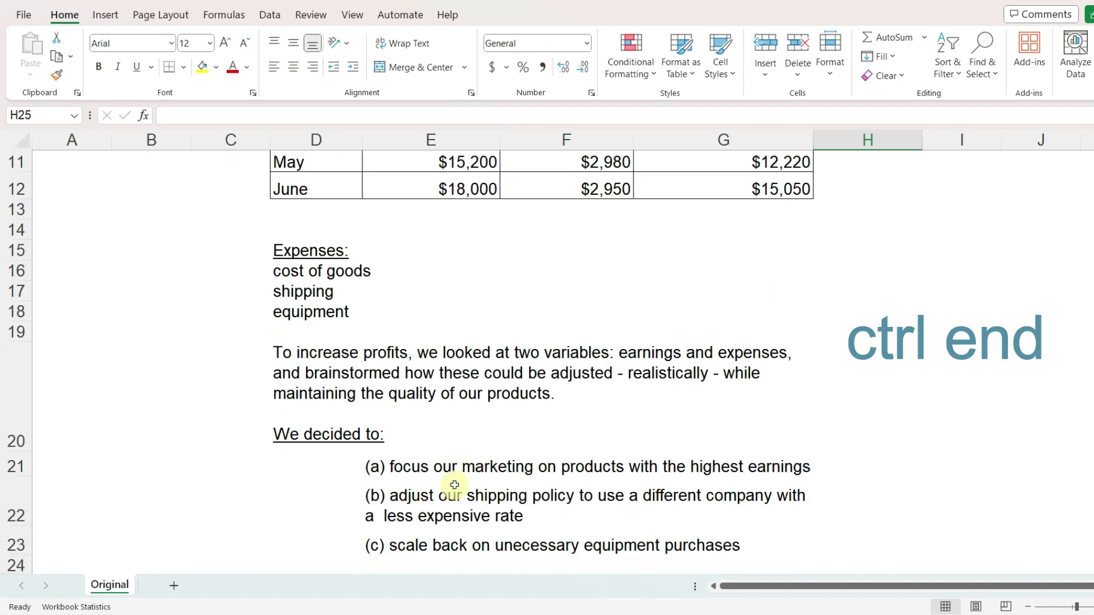
Open the title in D4 for editing and move the cursor to the line start, the text's beginning, and its end
{"action": "scroll", "coordinate": [454, 485], "scroll_direction": "up", "scroll_amount": 3}
{"action": "left_click", "coordinate": [488, 245]}
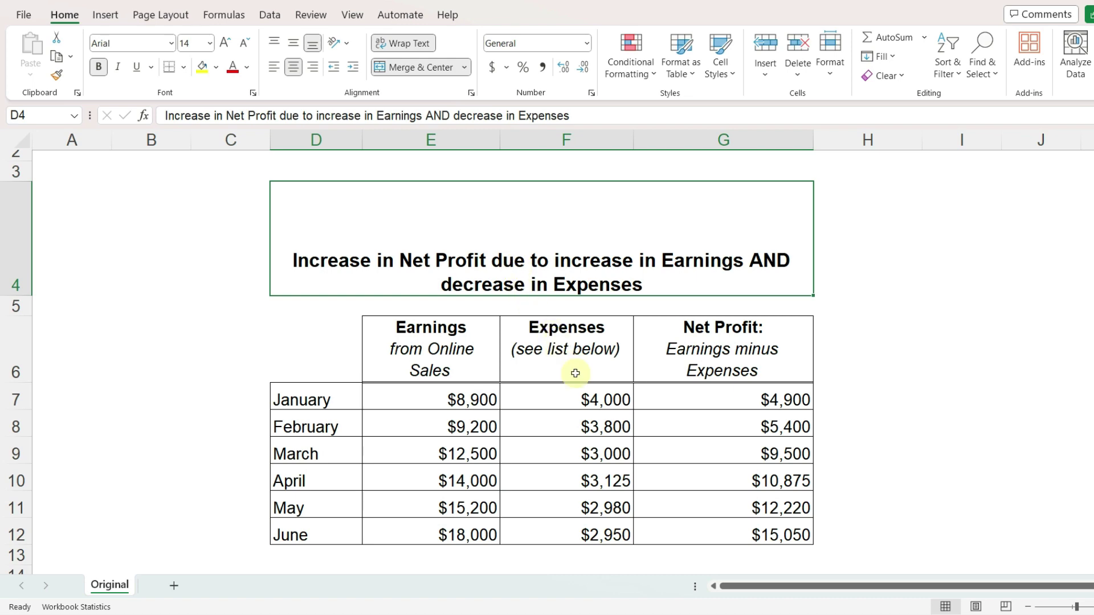
{"action": "key", "text": "F2"}
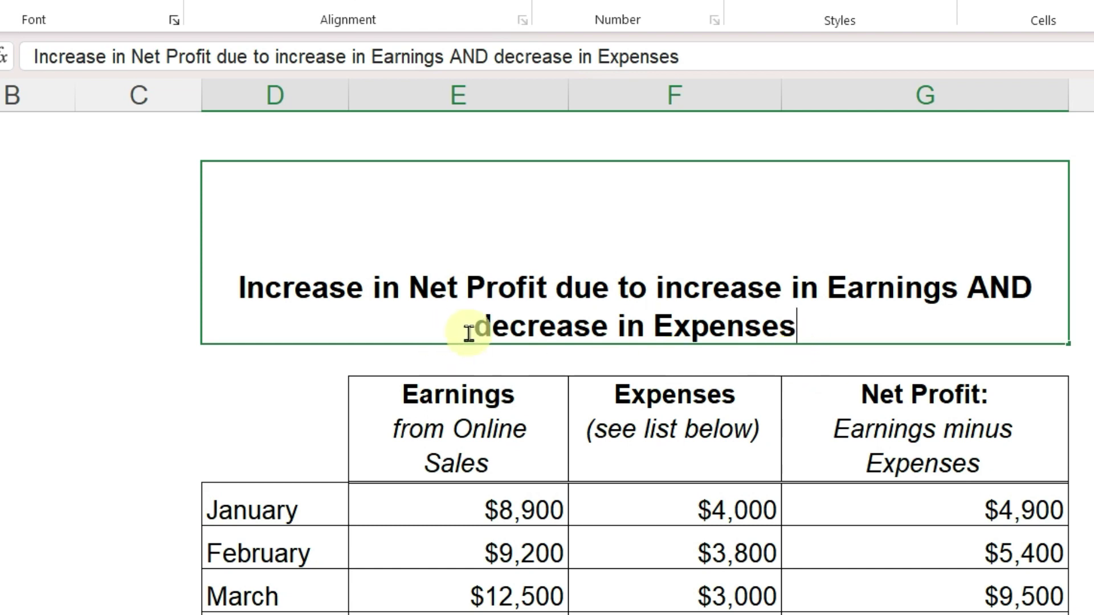
{"action": "key", "text": "Home"}
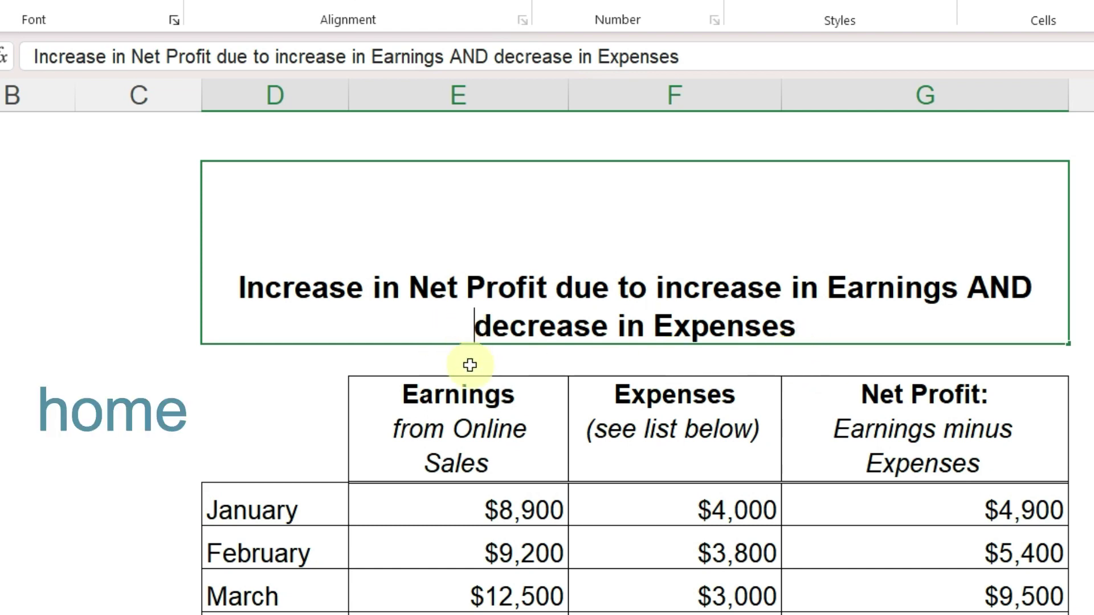
{"action": "key", "text": "ctrl+Home"}
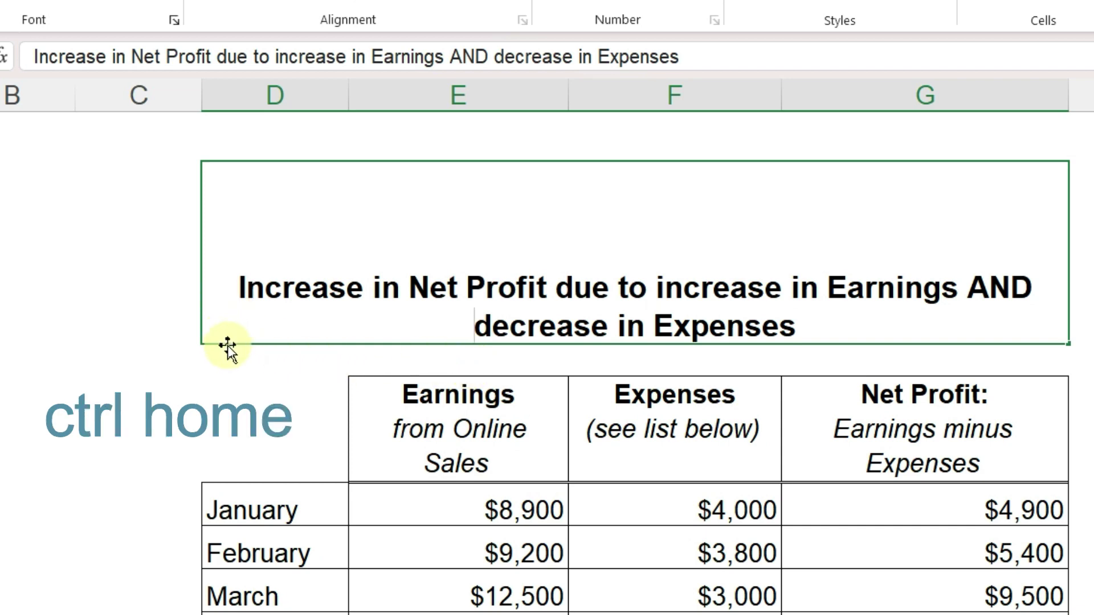
{"action": "key", "text": "ctrl+Home"}
{"action": "key", "text": "ctrl+End"}
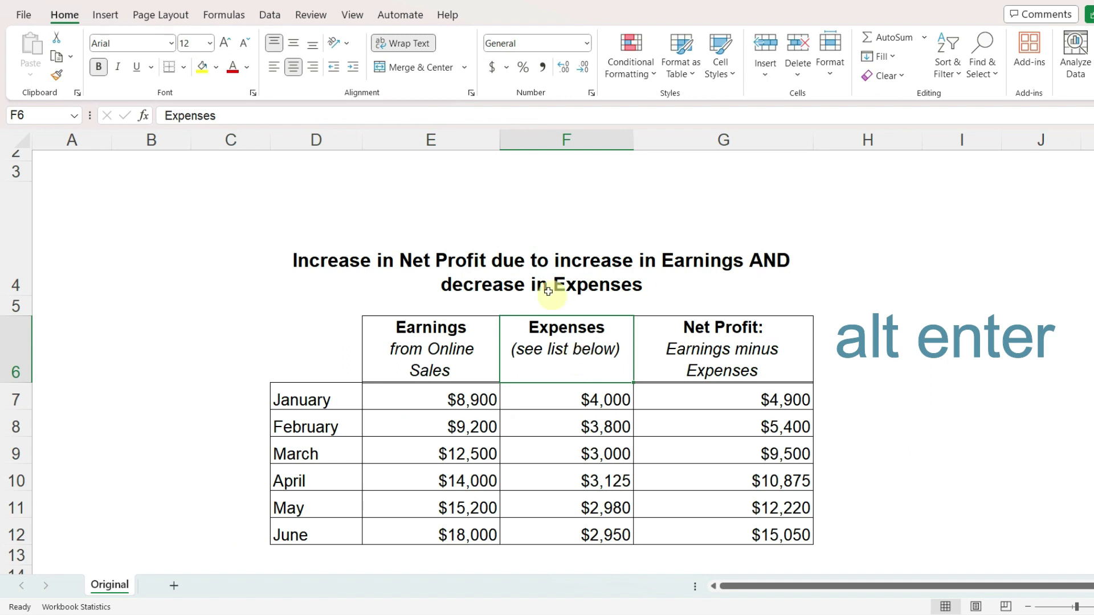
Insert line breaks in the D4 title after "Net Profit", "due to", "Earnings" and "AND"
{"action": "double_click", "coordinate": [627, 325]}
{"action": "left_click", "coordinate": [494, 262]}
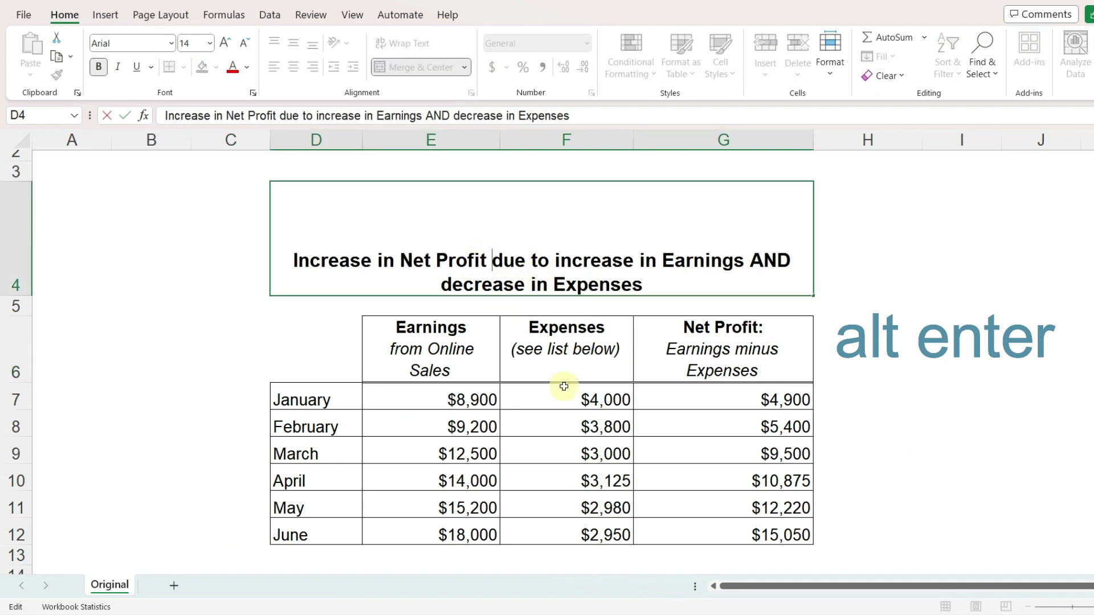
{"action": "key", "text": "alt+Return"}
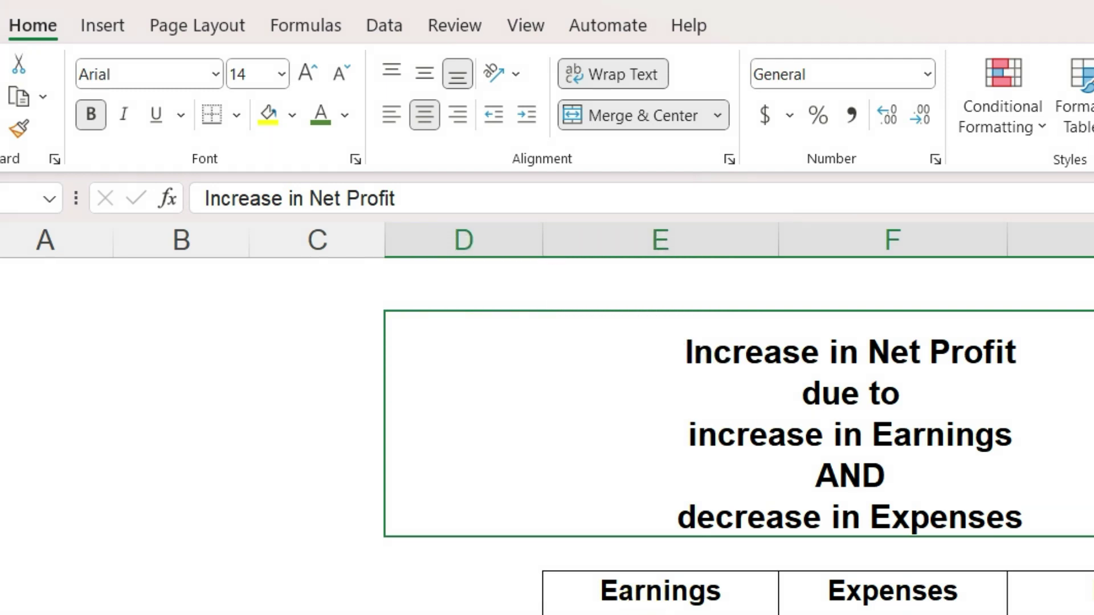
Format only the words "Net Profit" in the D4 title with dark green font color and size 18
{"action": "double_click", "coordinate": [835, 392]}
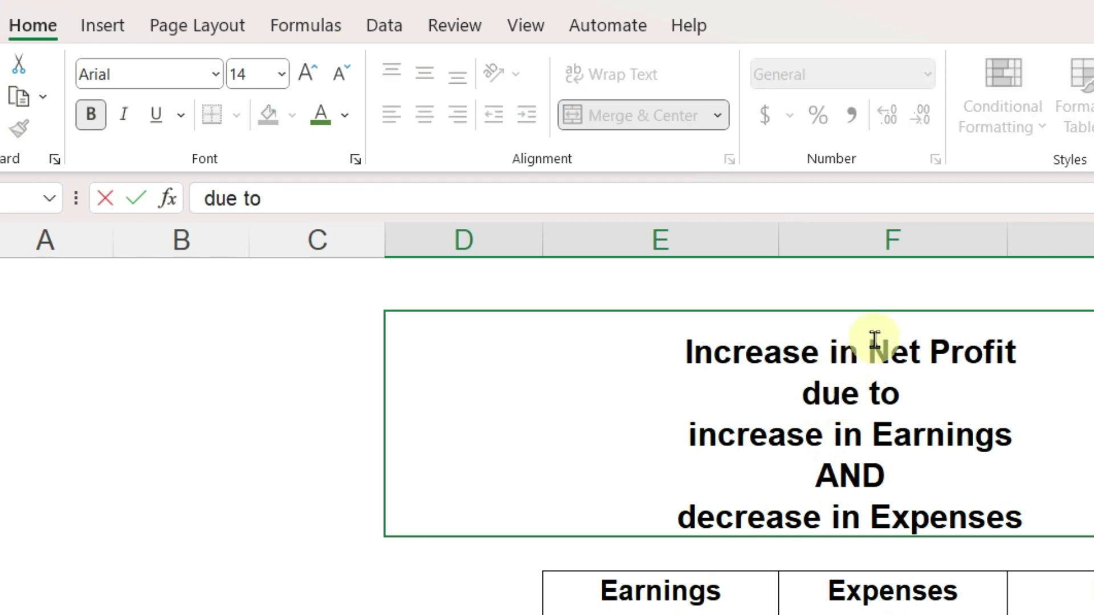
{"action": "left_click_drag", "start_coordinate": [887, 349], "coordinate": [1019, 350]}
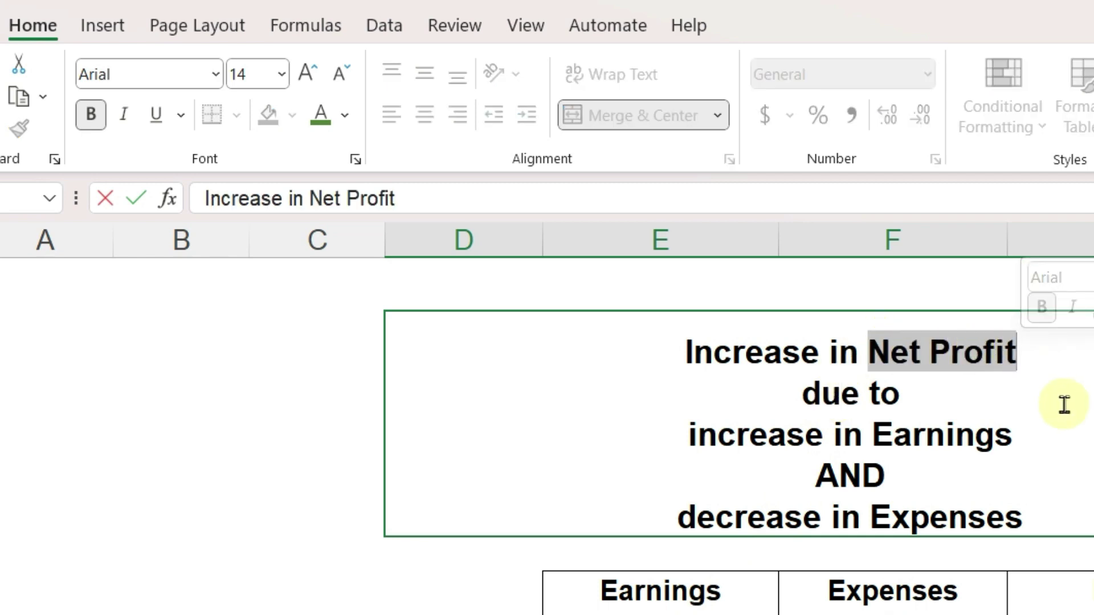
{"action": "left_click", "coordinate": [345, 117]}
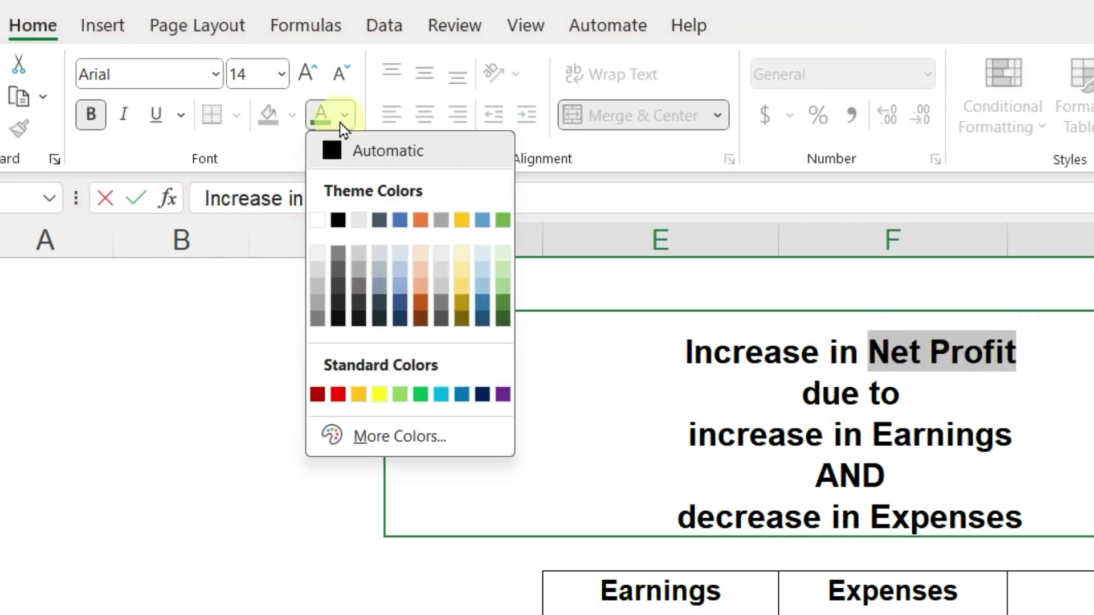
{"action": "left_click", "coordinate": [503, 309]}
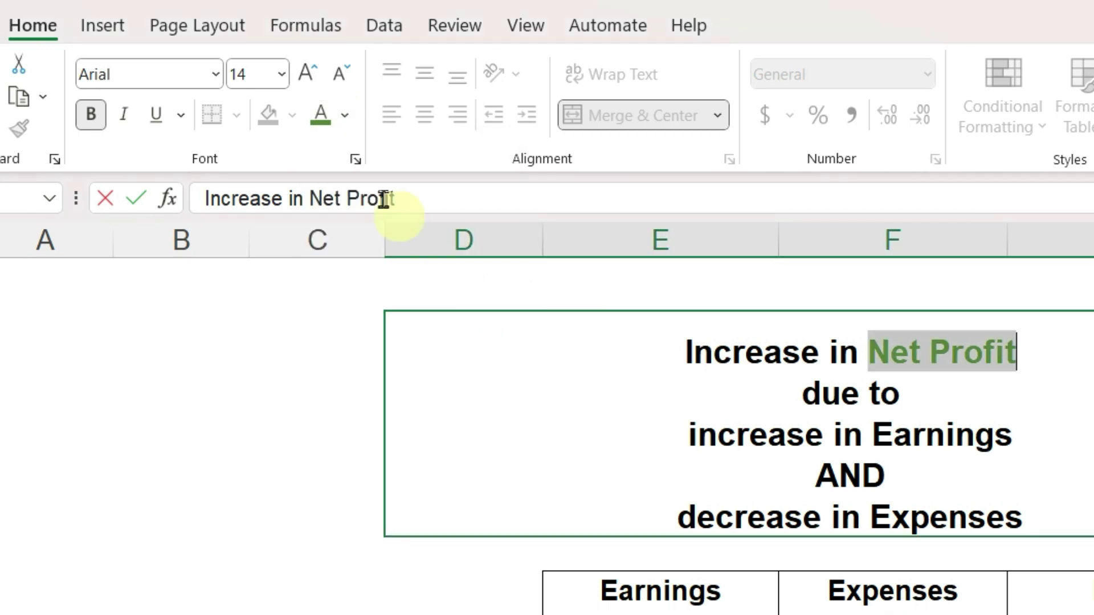
{"action": "left_click", "coordinate": [282, 76]}
{"action": "left_click", "coordinate": [259, 324]}
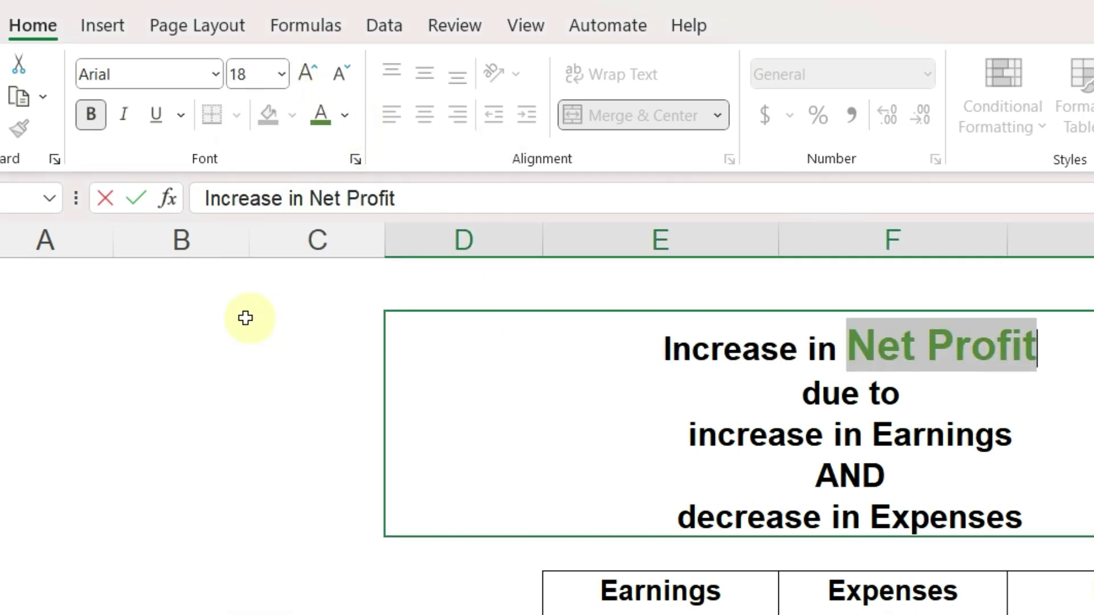
{"action": "left_click", "coordinate": [638, 453]}
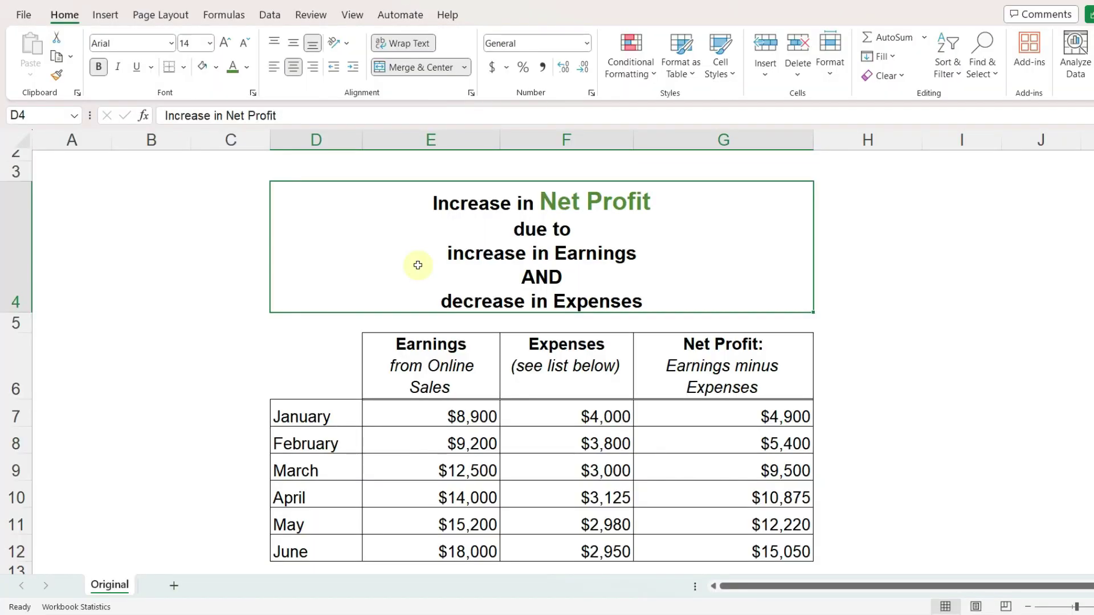
Try a light orange fill on the merged title cell D4 and undo it
{"action": "left_click", "coordinate": [216, 68]}
{"action": "left_click", "coordinate": [262, 139]}
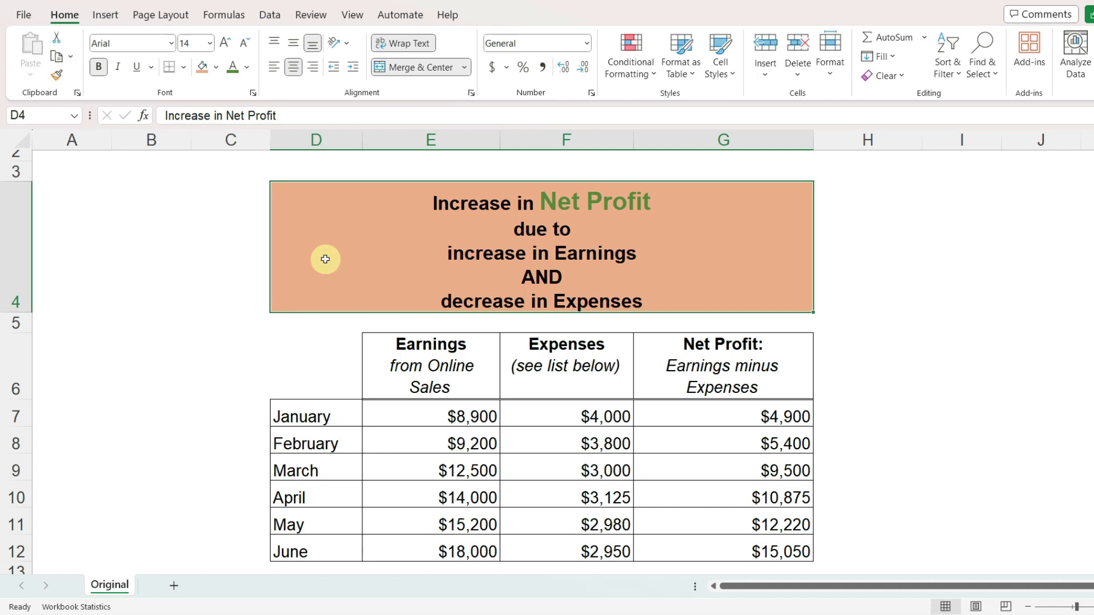
{"action": "key", "text": "ctrl+z"}
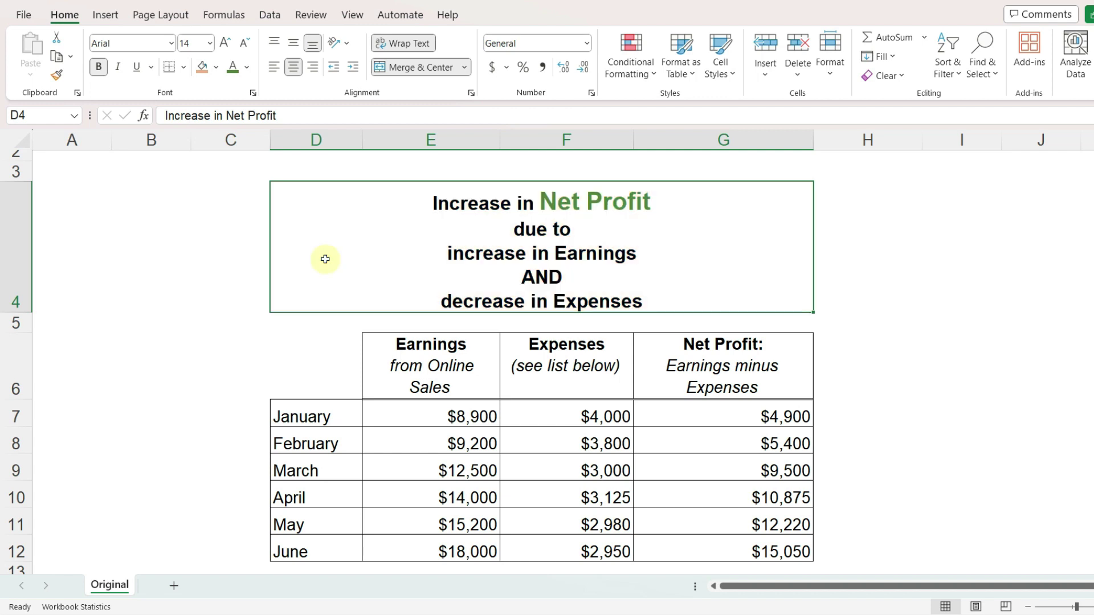
Set the D4 title's vertical alignment to Distributed and make row 4 about half again as tall to spread the lines apart
{"action": "key", "text": "ctrl+z"}
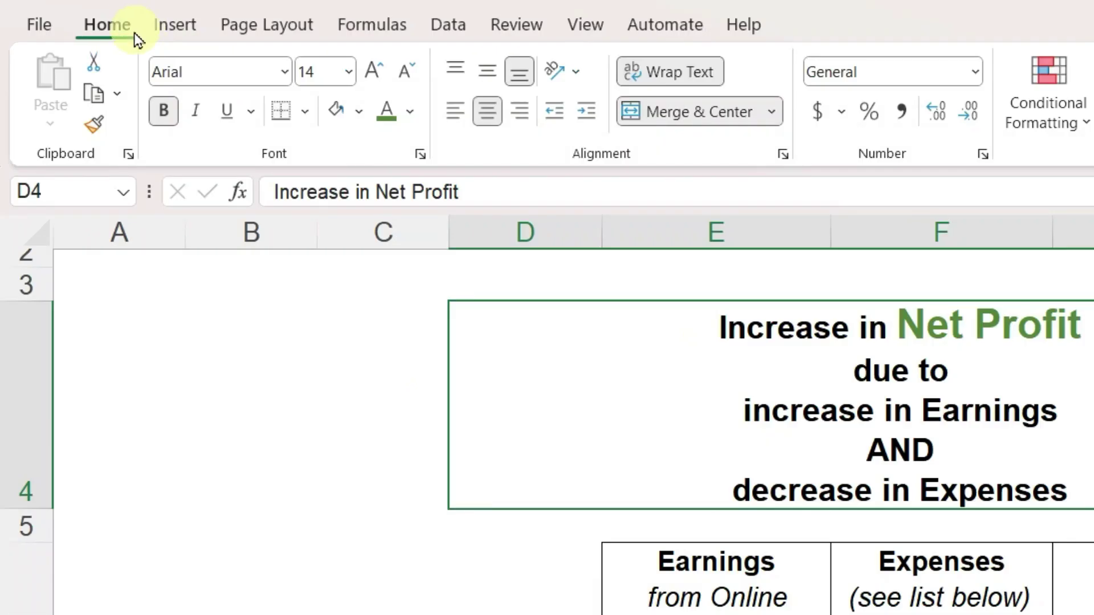
{"action": "left_click", "coordinate": [784, 155]}
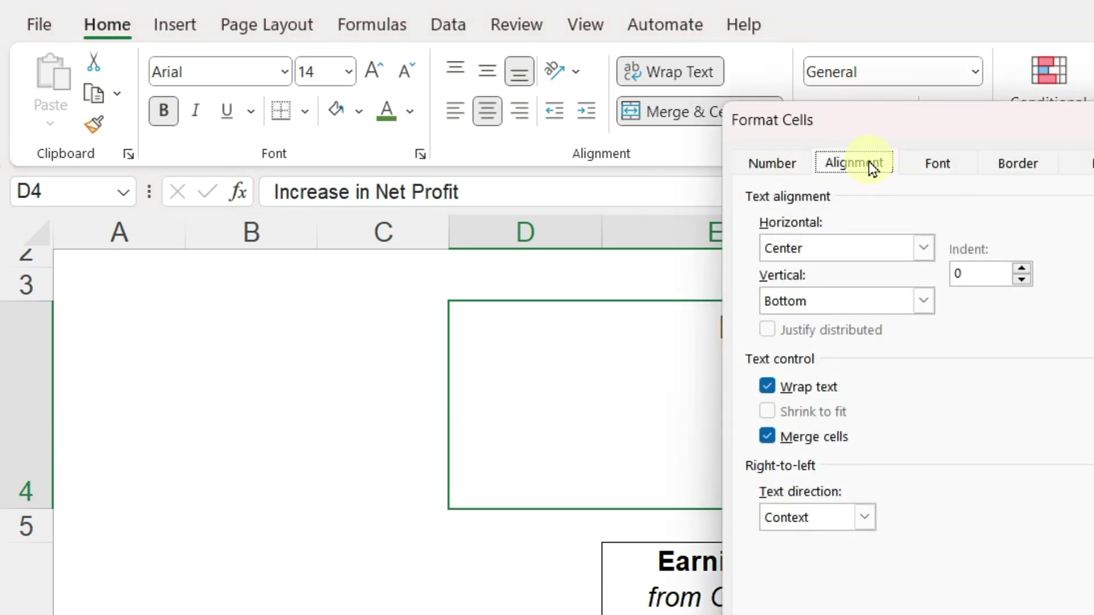
{"action": "left_click", "coordinate": [923, 301]}
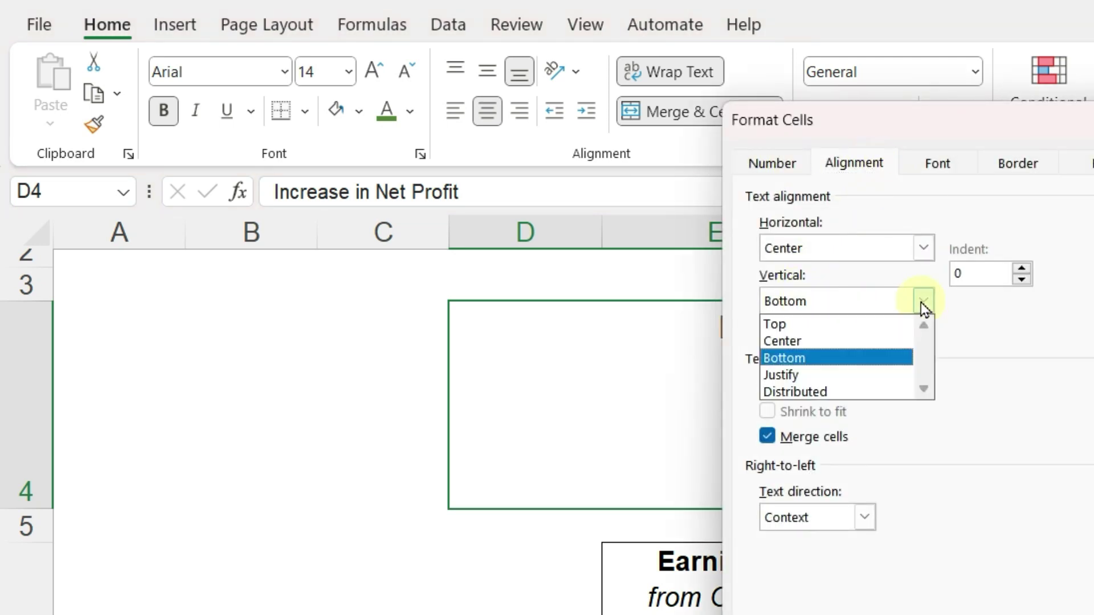
{"action": "left_click", "coordinate": [882, 397]}
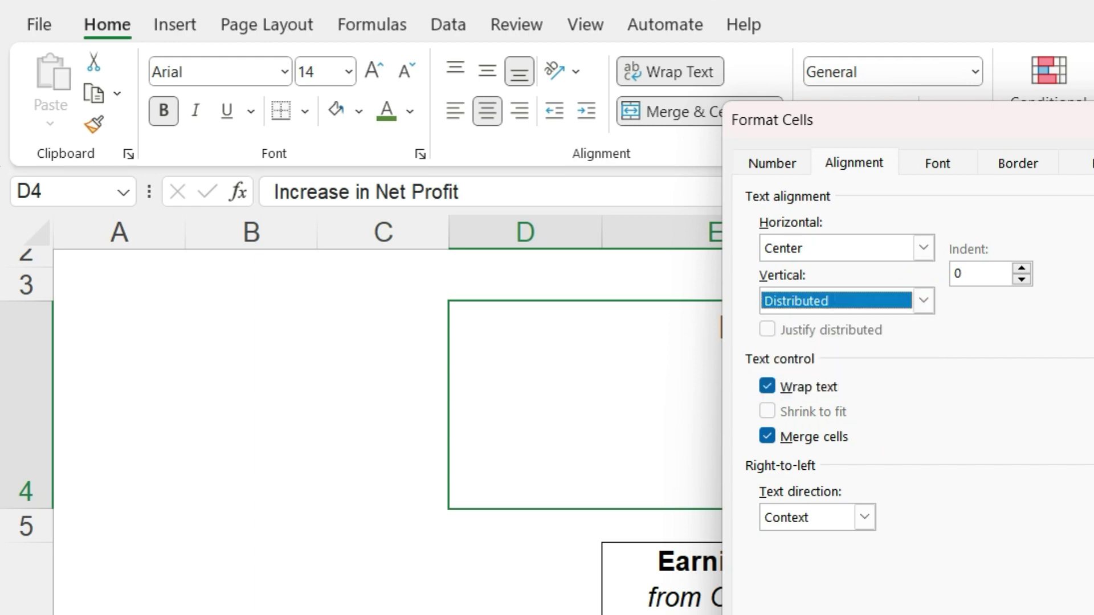
{"action": "key", "text": "Return"}
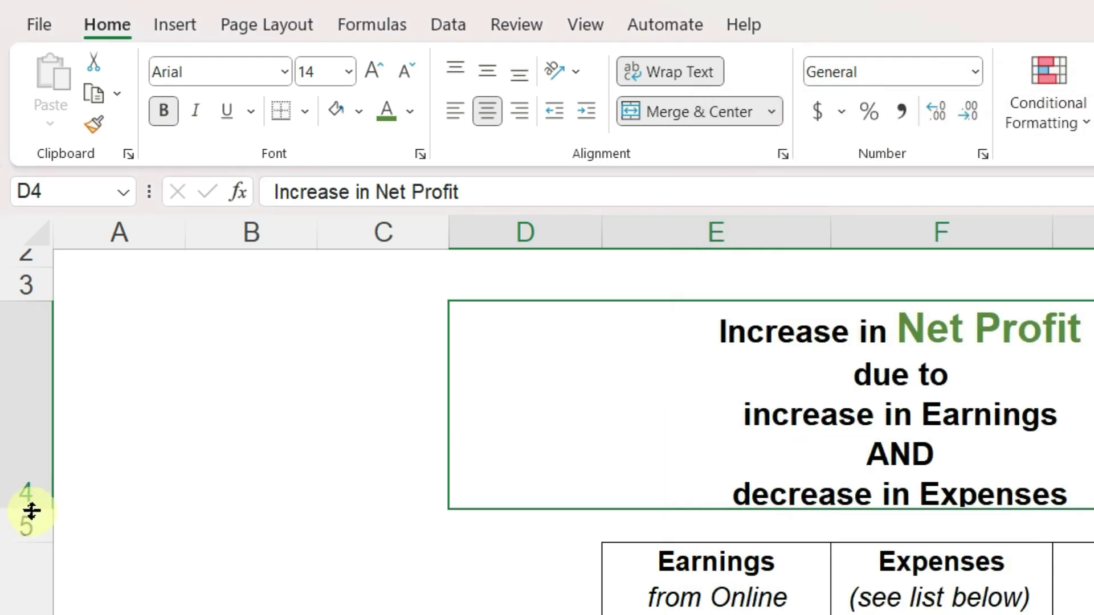
{"action": "left_click_drag", "start_coordinate": [32, 512], "coordinate": [26, 614]}
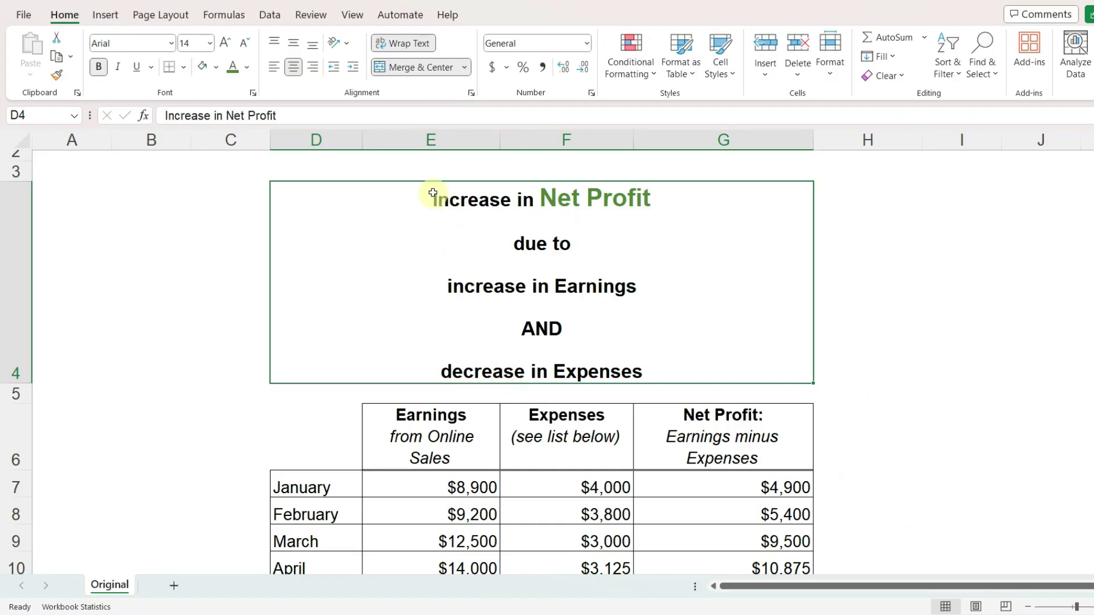
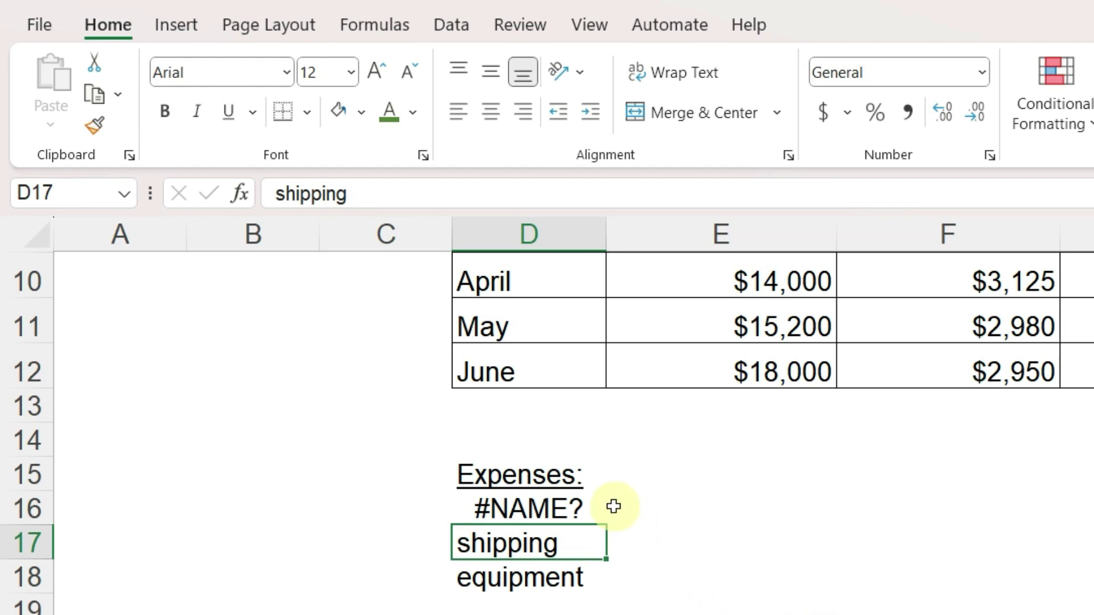
Check the content of the error cell D16 and enter the test formula =2+3 in cell F16
{"action": "left_click", "coordinate": [577, 509]}
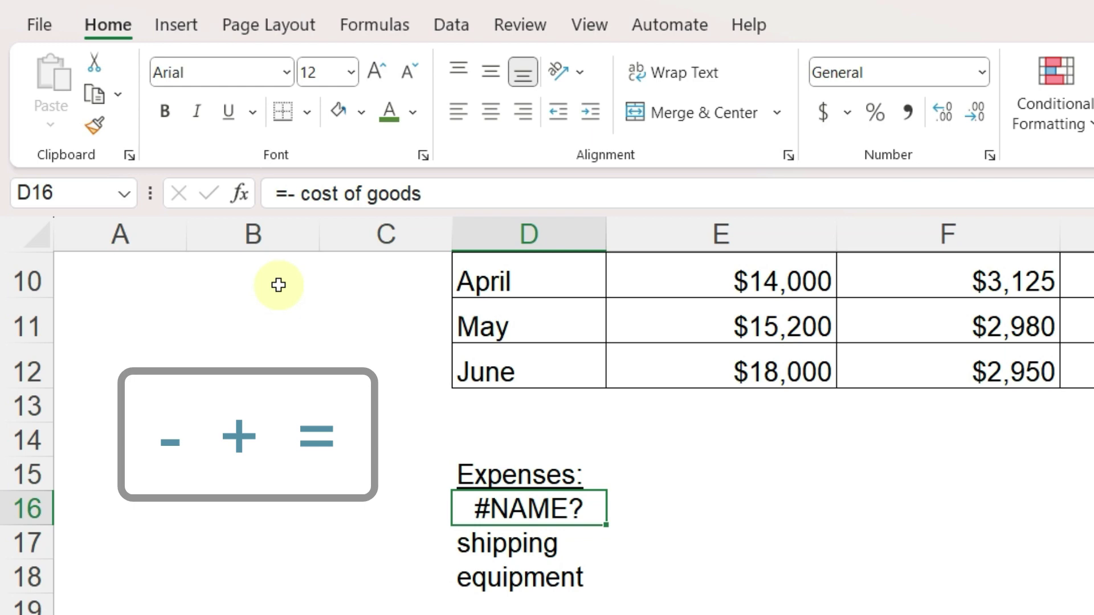
{"action": "left_click", "coordinate": [736, 509]}
{"action": "key", "text": "Right"}
{"action": "type", "text": "="}
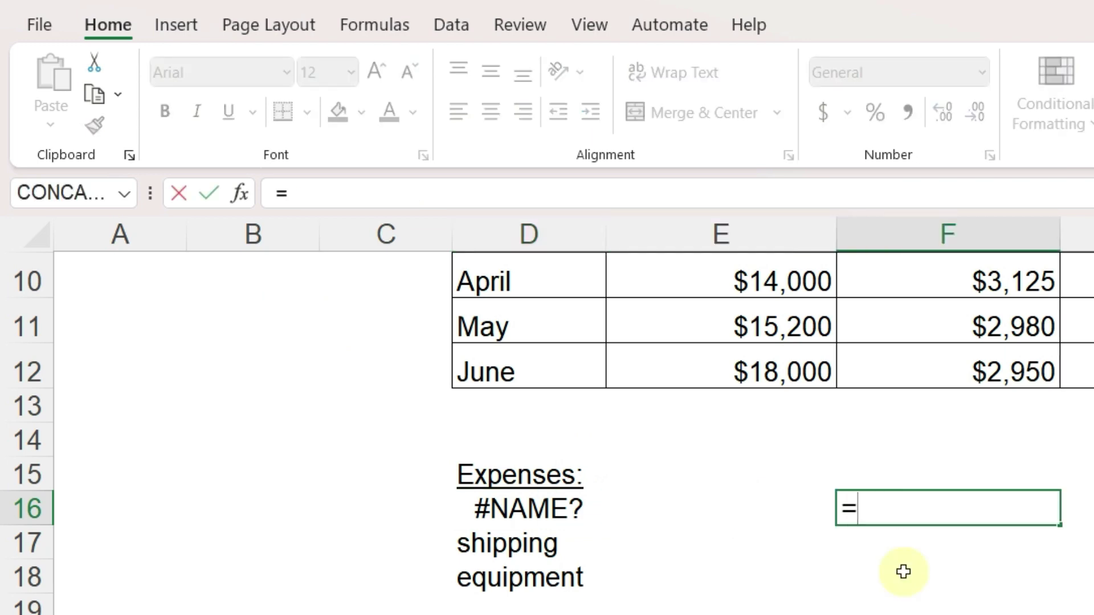
{"action": "type", "text": "2+3"}
{"action": "key", "text": "Return"}
{"action": "key", "text": "Up"}
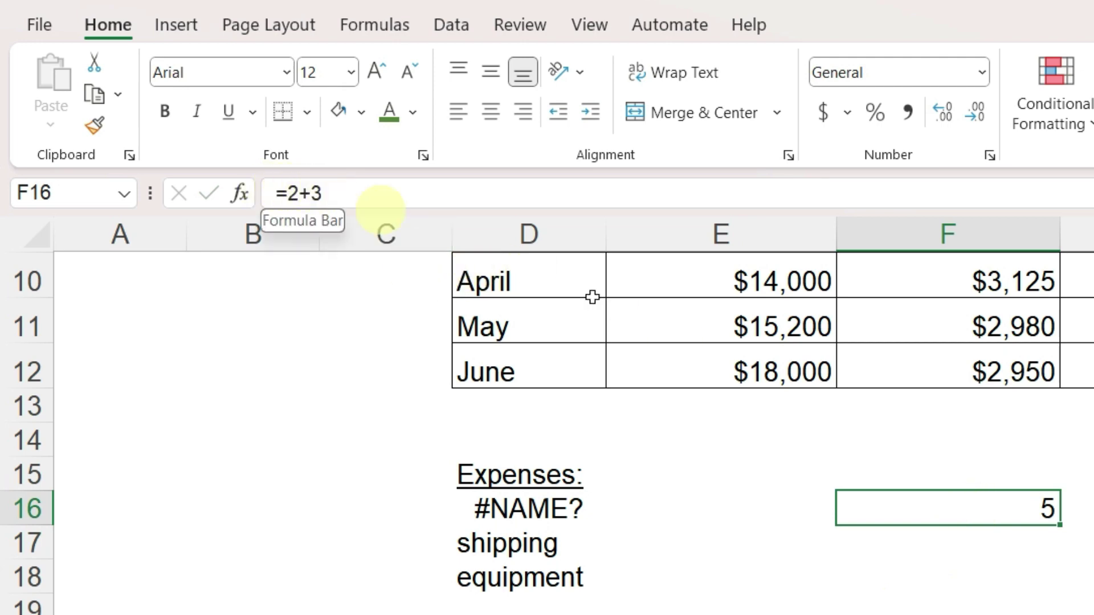
Put an apostrophe before =2+3 in F16 so it displays as text, and clear the cell
{"action": "double_click", "coordinate": [948, 511]}
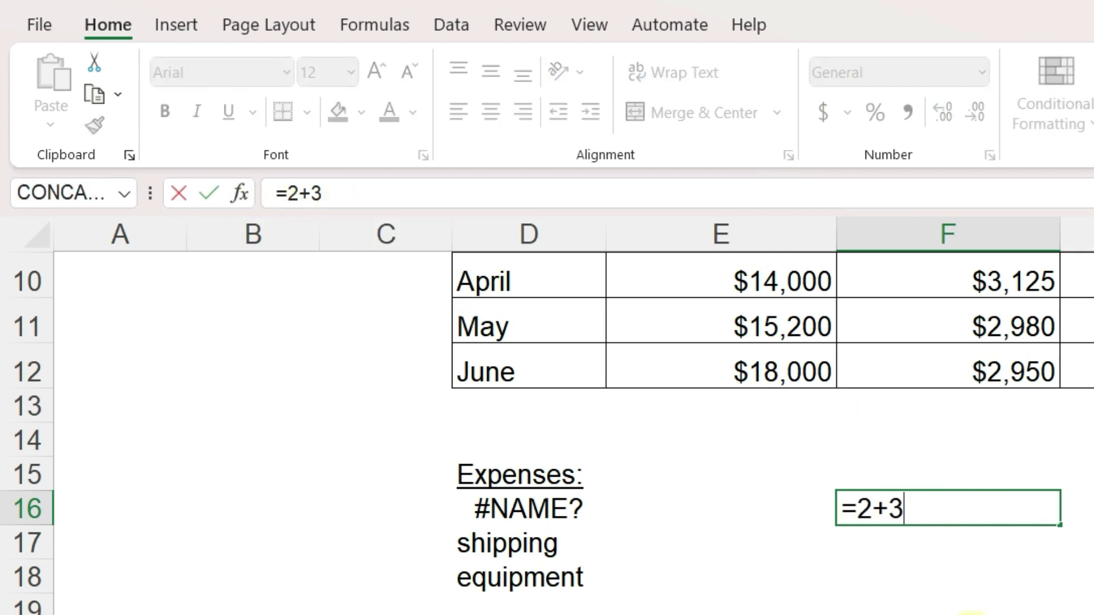
{"action": "key", "text": "Left"}
{"action": "key", "text": "Left"}
{"action": "key", "text": "Left"}
{"action": "type", "text": "'"}
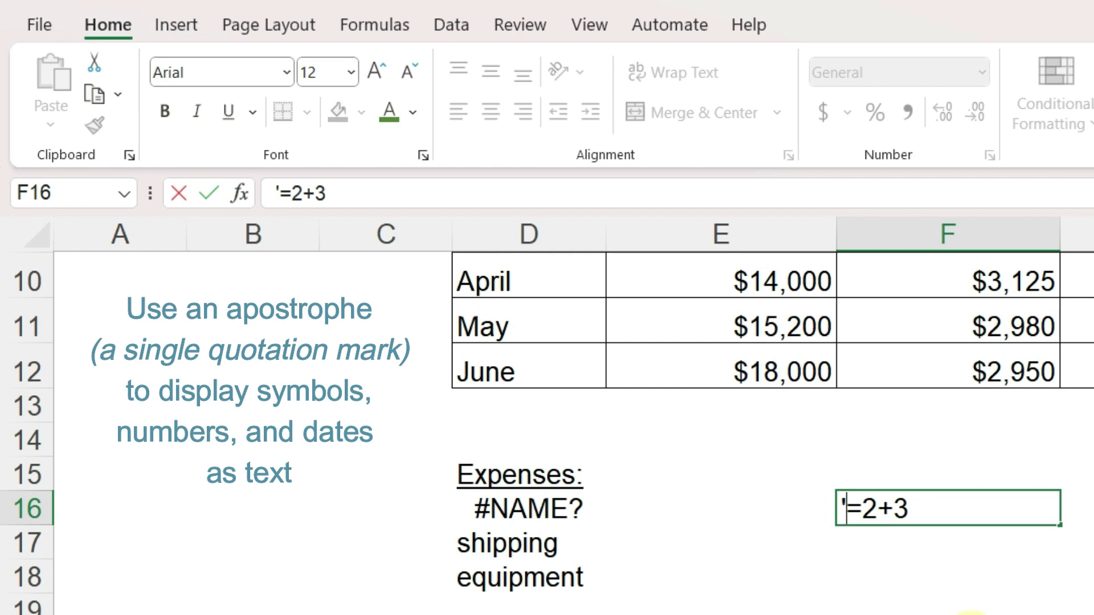
{"action": "key", "text": "Return"}
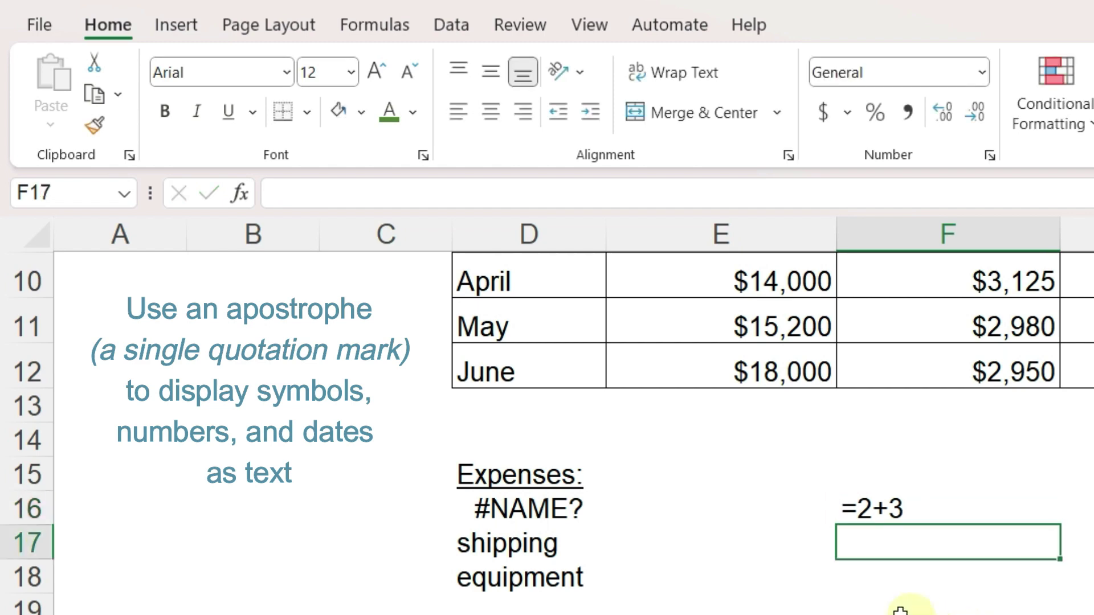
{"action": "left_click", "coordinate": [835, 508]}
{"action": "left_click", "coordinate": [839, 507]}
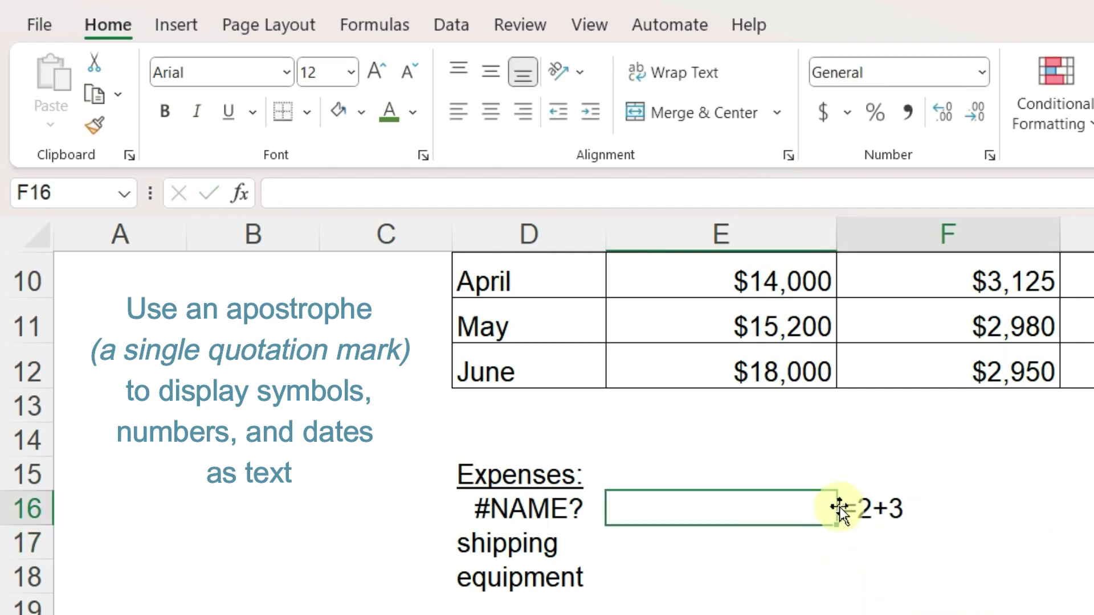
{"action": "key", "text": "Delete"}
Replace the equals sign in D16 with an apostrophe so the expense item displays as "- cost of goods"
{"action": "left_click", "coordinate": [531, 522]}
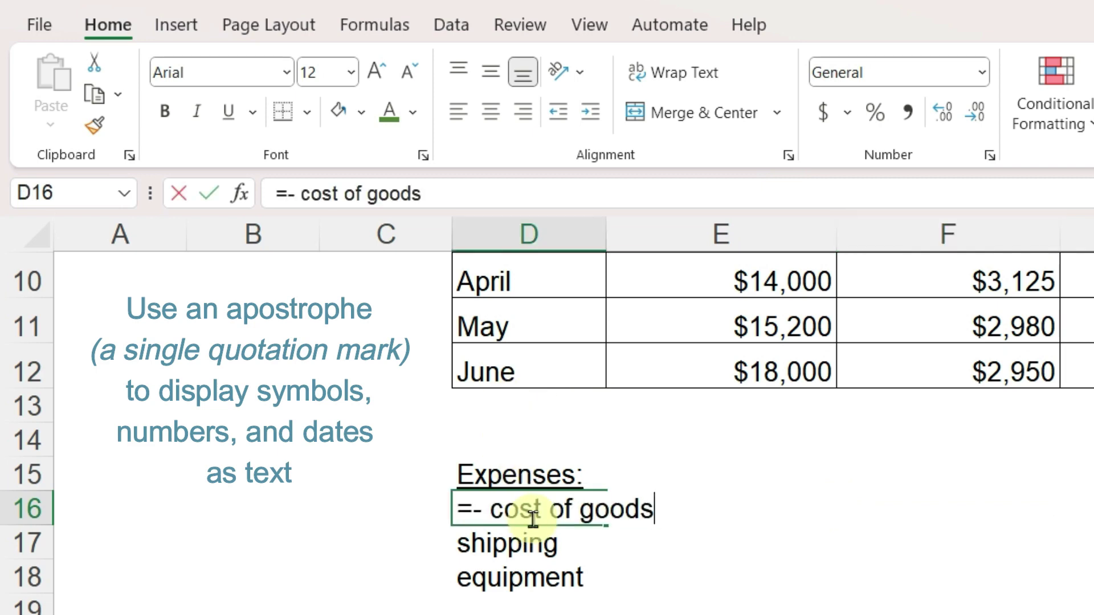
{"action": "double_click", "coordinate": [488, 507]}
{"action": "left_click", "coordinate": [483, 508]}
{"action": "key", "text": "BackSpace"}
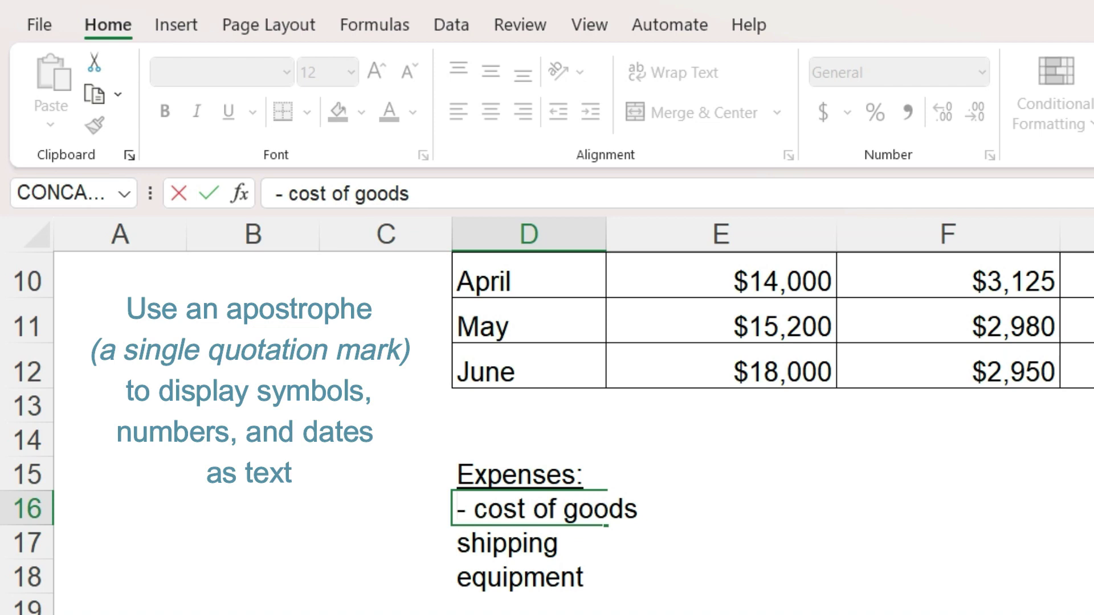
{"action": "type", "text": "'"}
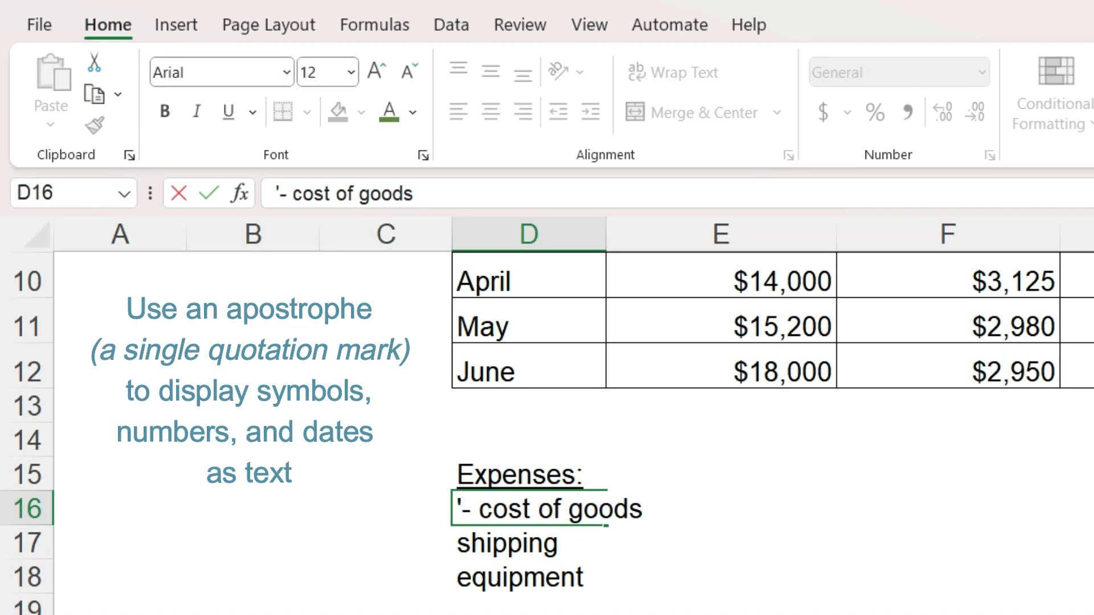
{"action": "key", "text": "Return"}
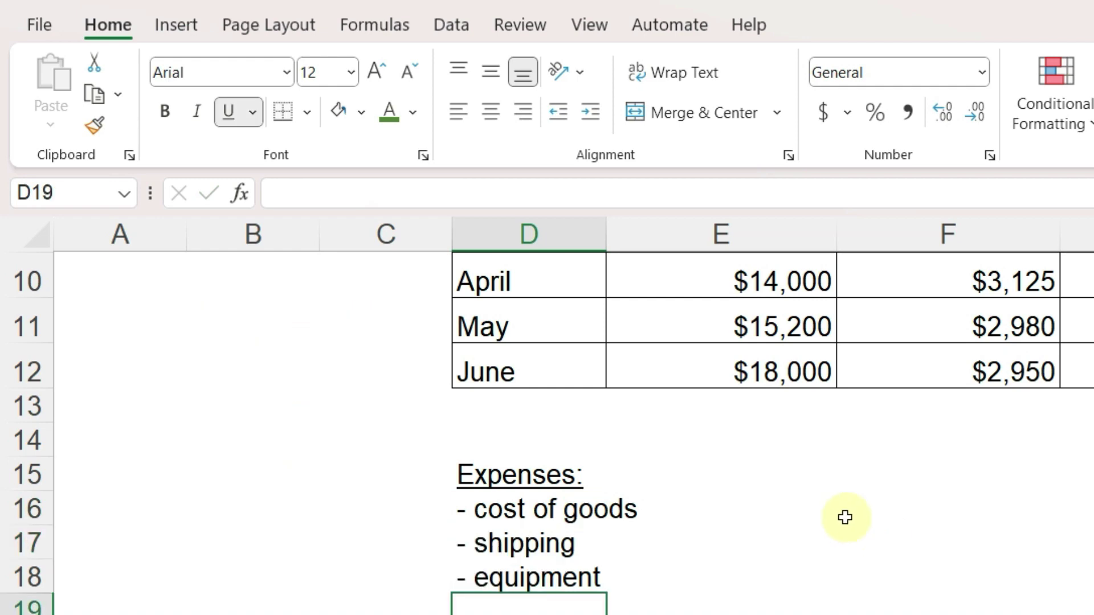
Enter 'this is a quote' in cell F16, enclosed in single quotation marks, and reselect the cell
{"action": "double_click", "coordinate": [843, 515]}
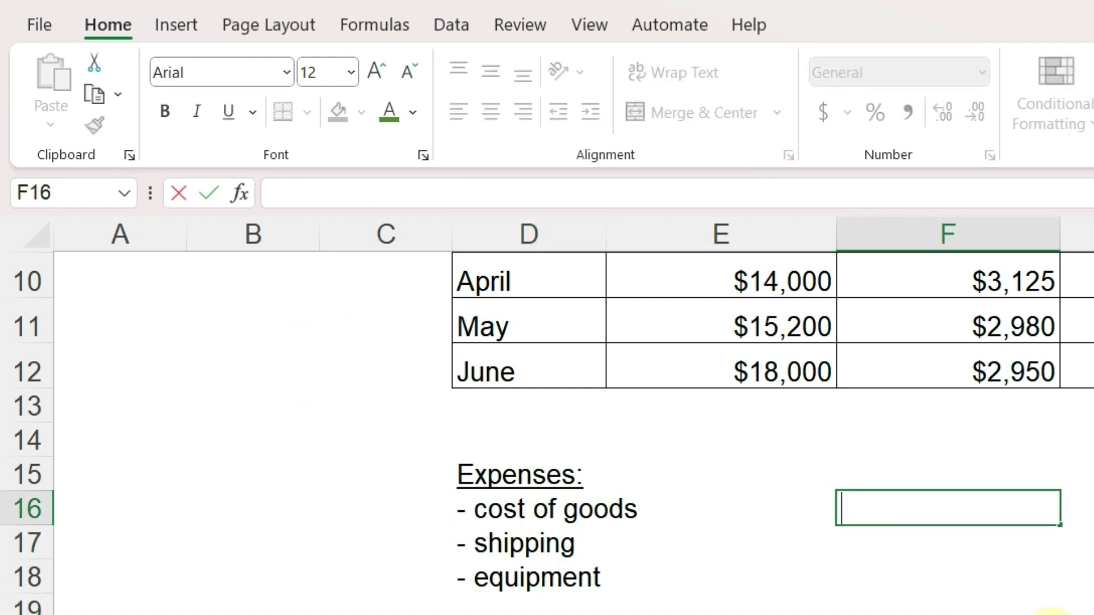
{"action": "type", "text": "'this is a"}
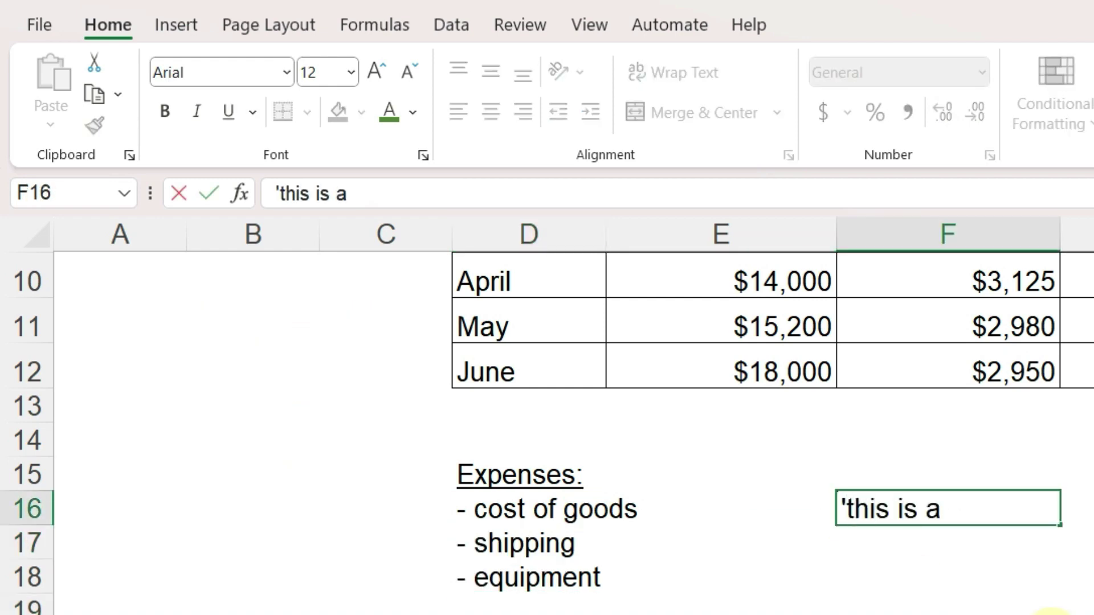
{"action": "type", "text": " quote"}
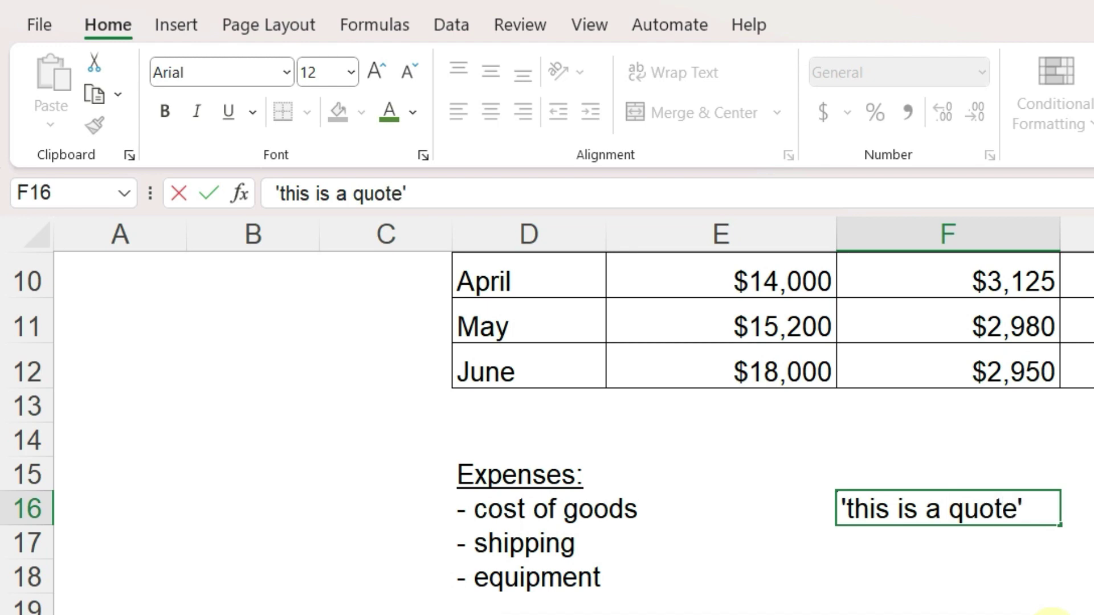
{"action": "key", "text": "Return"}
{"action": "left_click", "coordinate": [838, 518]}
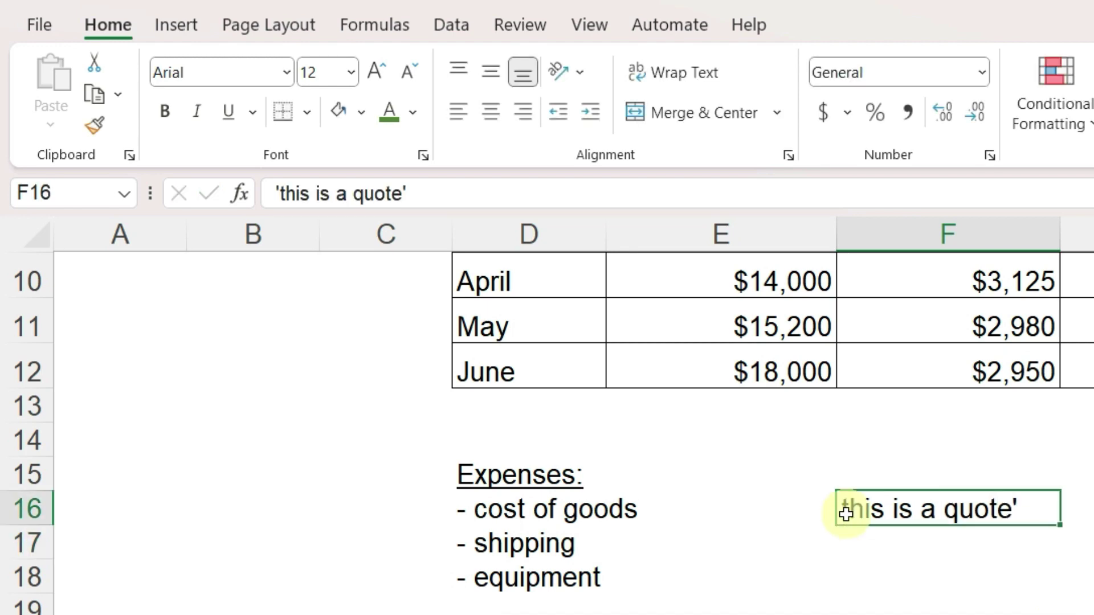
Compare with the apostrophe in D16 and add a second apostrophe at the start of the F16 text to display the opening quotation mark
{"action": "left_click", "coordinate": [549, 507]}
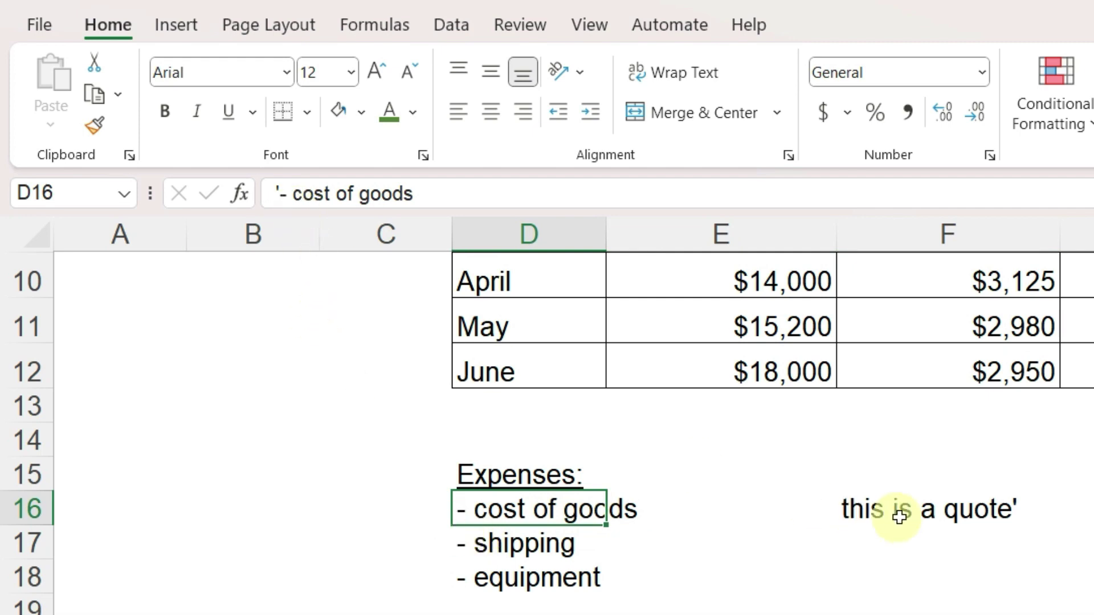
{"action": "double_click", "coordinate": [864, 513]}
{"action": "left_click", "coordinate": [844, 509]}
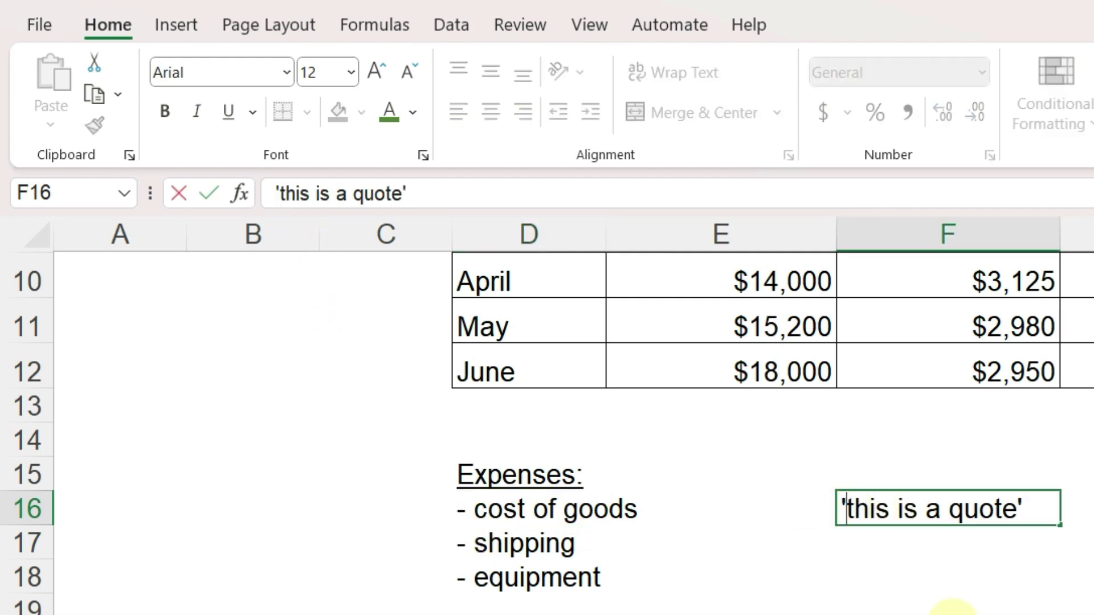
{"action": "type", "text": "'"}
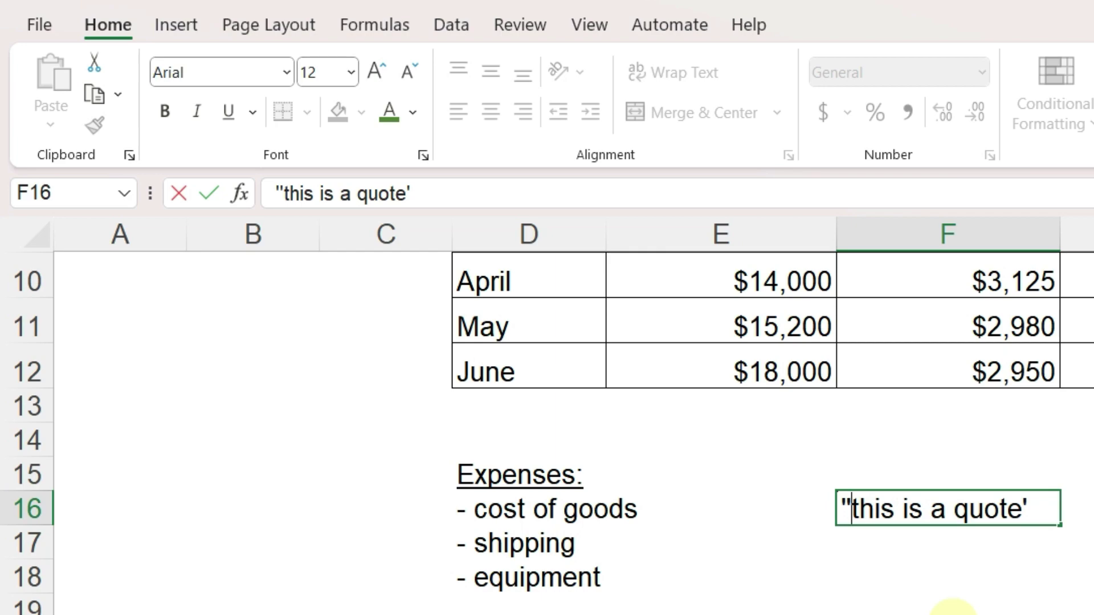
{"action": "key", "text": "Return"}
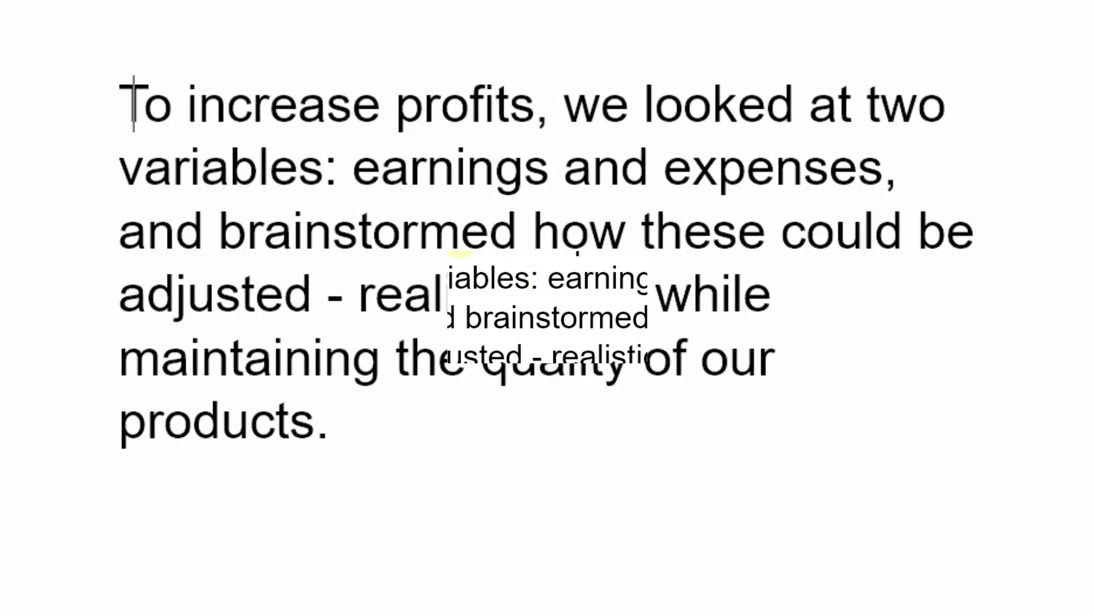
Move the cursor character by character to just before "increase" in the profits paragraph, and go two lines down and back up
{"action": "key", "text": "Right"}
{"action": "key", "text": "Right"}
{"action": "key", "text": "Right"}
{"action": "key", "text": "Right"}
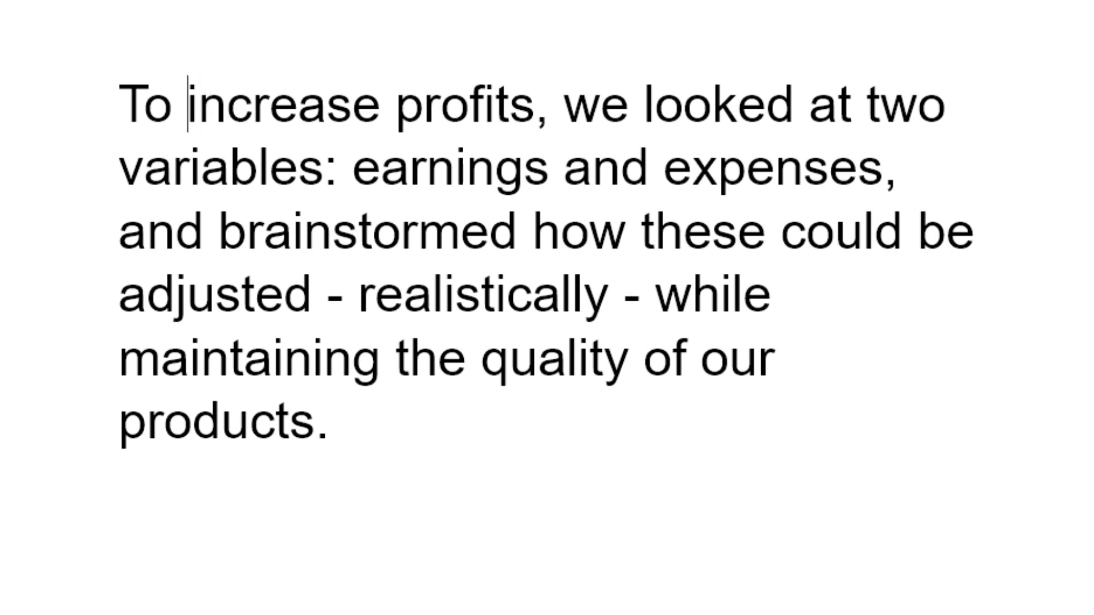
{"action": "key", "text": "Down"}
{"action": "key", "text": "Down"}
{"action": "key", "text": "Up"}
{"action": "key", "text": "Up"}
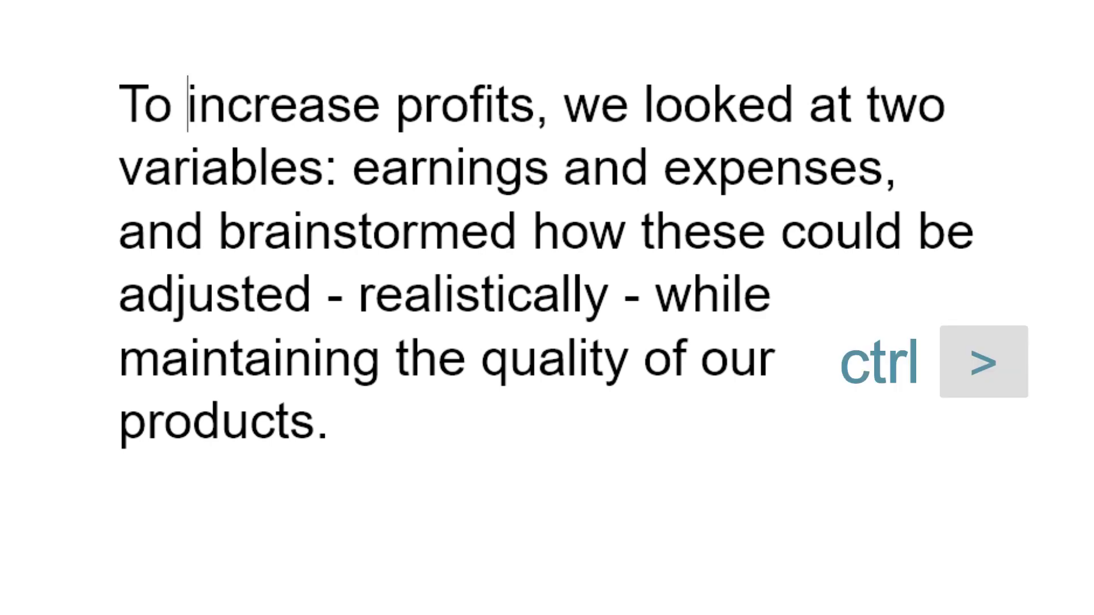
Move the cursor forward two whole words in the paragraph's first line and back one word
{"action": "key", "text": "ctrl+Right"}
{"action": "key", "text": "ctrl+Right"}
{"action": "key", "text": "ctrl+Left"}
Select the words "earnings and" in the paragraph's second line in one sweep, and reselect them character by character
{"action": "left_click_drag", "start_coordinate": [356, 177], "coordinate": [644, 169]}
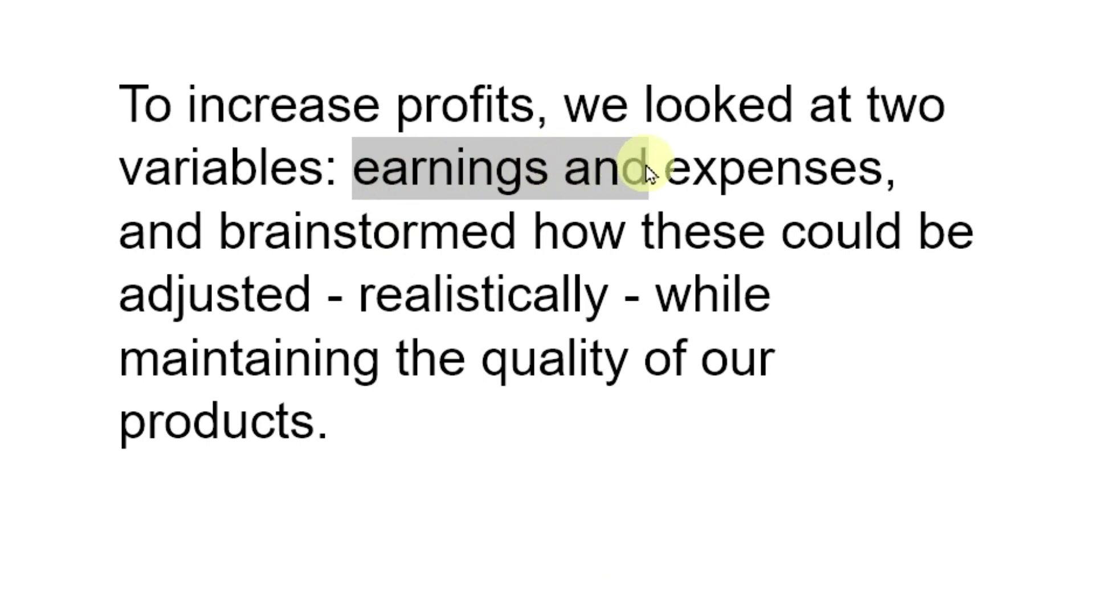
{"action": "left_click", "coordinate": [354, 174]}
{"action": "key", "text": "shift+Right"}
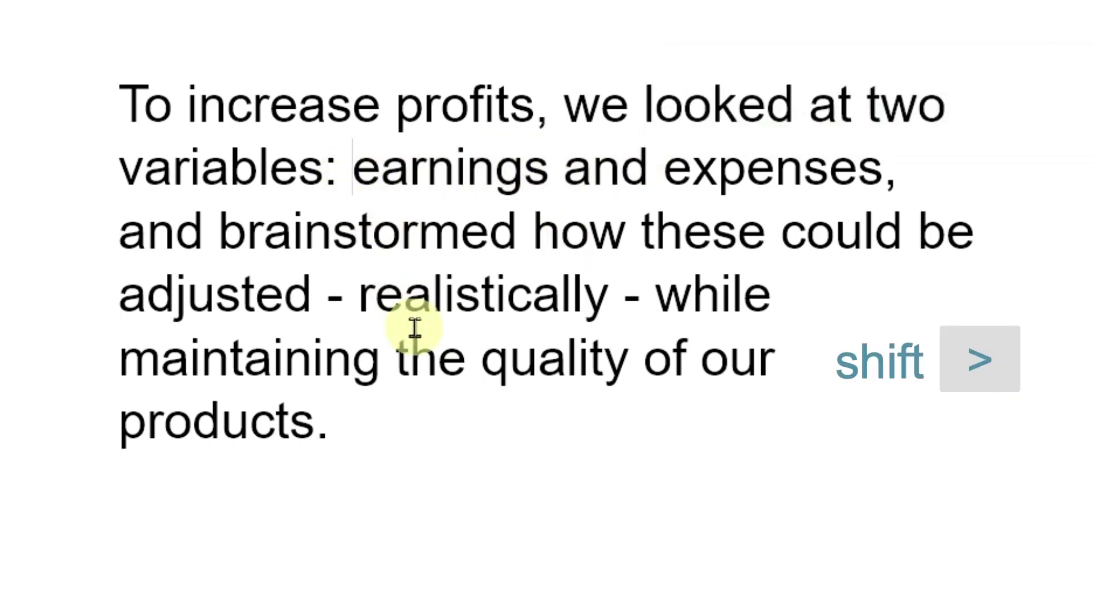
{"action": "key", "text": "shift+Right"}
{"action": "key", "text": "shift+Right"}
{"action": "key", "text": "shift+Right"}
{"action": "key", "text": "shift+Right"}
{"action": "key", "text": "shift+Right"}
{"action": "key", "text": "shift+Right"}
{"action": "key", "text": "shift+Right"}
{"action": "key", "text": "shift+Right"}
{"action": "key", "text": "shift+Right"}
{"action": "key", "text": "shift+Right"}
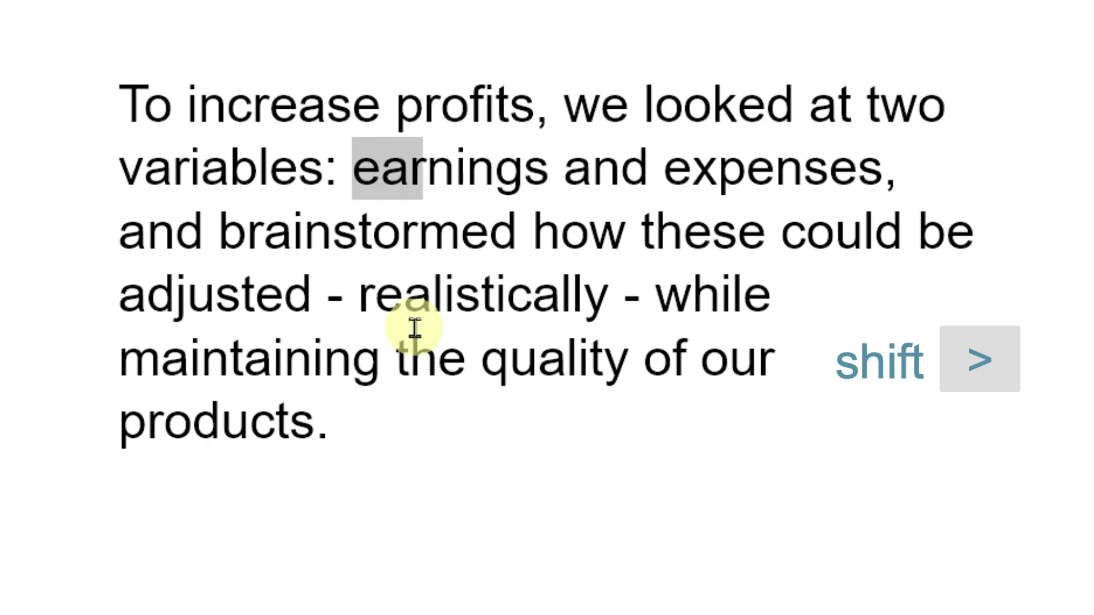
{"action": "key", "text": "shift+Right"}
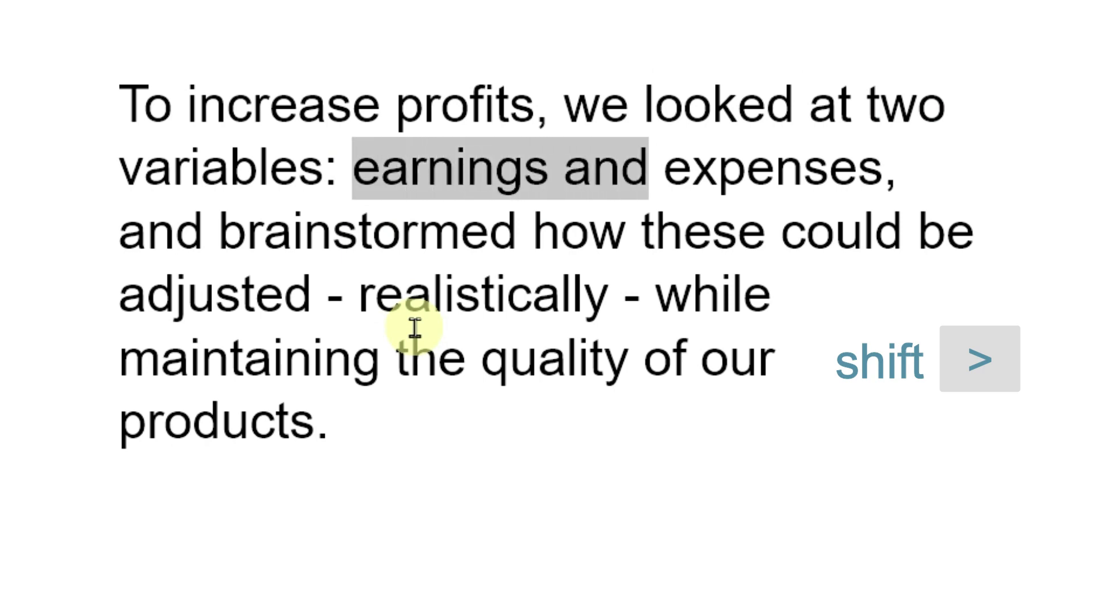
Extend the "earnings and" selection two lines down and reduce it by two lines again
{"action": "key", "text": "shift+Down"}
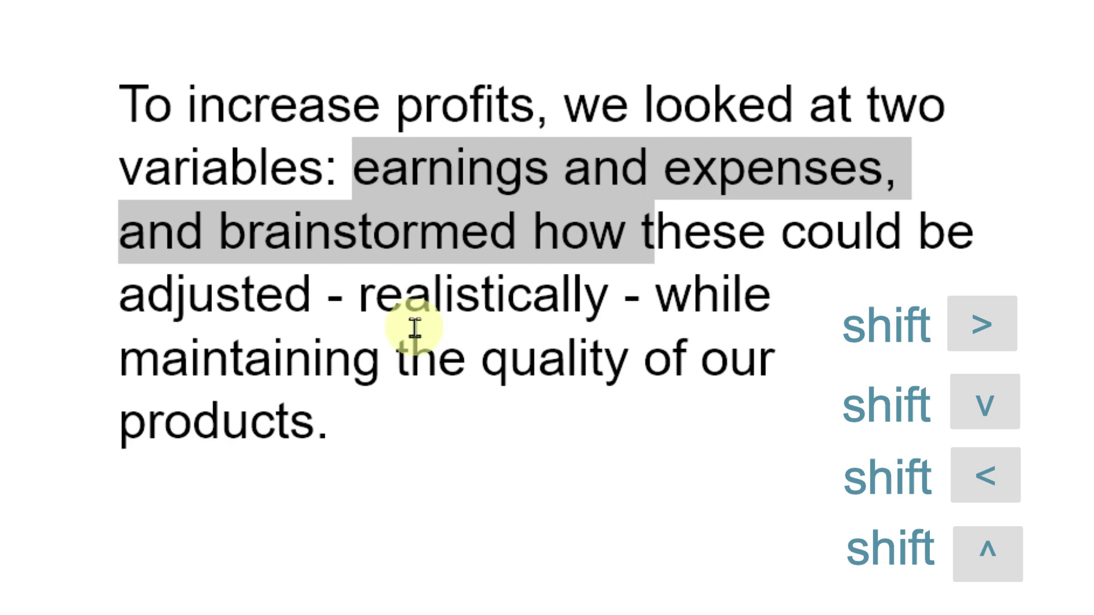
{"action": "key", "text": "shift+Down"}
{"action": "key", "text": "shift+Up"}
{"action": "key", "text": "shift+Up"}
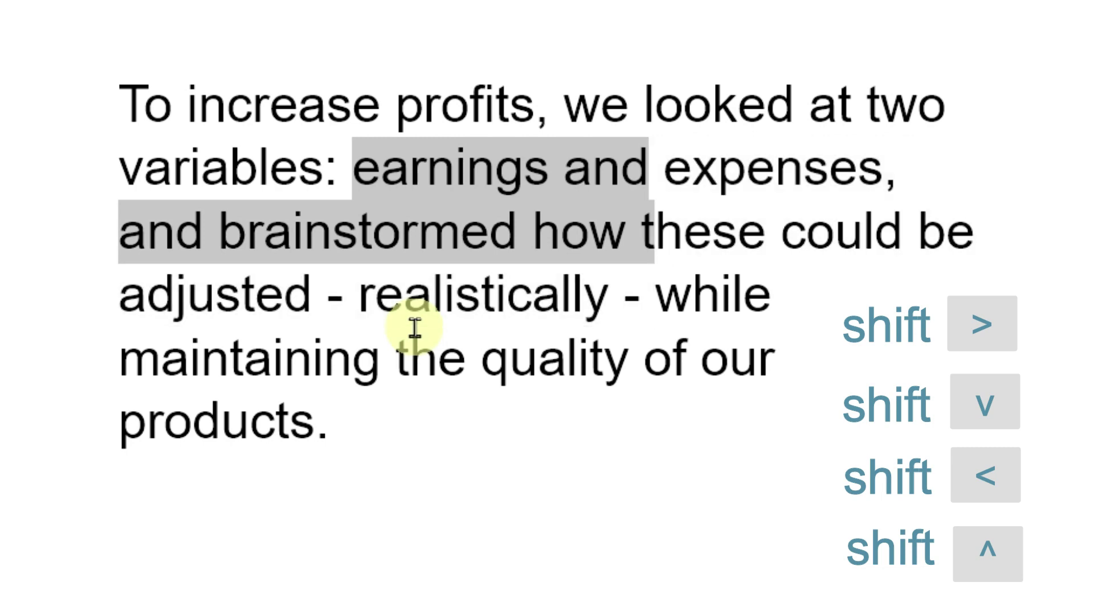
Move the selection's end backward character by character past "earnings" until "es: " at the end of "variables:" is selected
{"action": "key", "text": "shift+Left"}
{"action": "key", "text": "shift+Left"}
{"action": "key", "text": "shift+Left"}
{"action": "key", "text": "shift+Left"}
{"action": "key", "text": "shift+Left"}
{"action": "key", "text": "shift+Left"}
{"action": "key", "text": "shift+Left"}
{"action": "key", "text": "shift+Left"}
{"action": "key", "text": "shift+Left"}
{"action": "key", "text": "shift+Left"}
{"action": "key", "text": "shift+Left"}
{"action": "key", "text": "shift+Left"}
{"action": "key", "text": "shift+Left"}
{"action": "key", "text": "shift+Left"}
{"action": "key", "text": "shift+Left"}
{"action": "key", "text": "shift+Left"}
{"action": "key", "text": "shift+Left"}
{"action": "key", "text": "shift+Left"}
{"action": "key", "text": "shift+Left"}
{"action": "key", "text": "shift+Left"}
{"action": "key", "text": "shift+Left"}
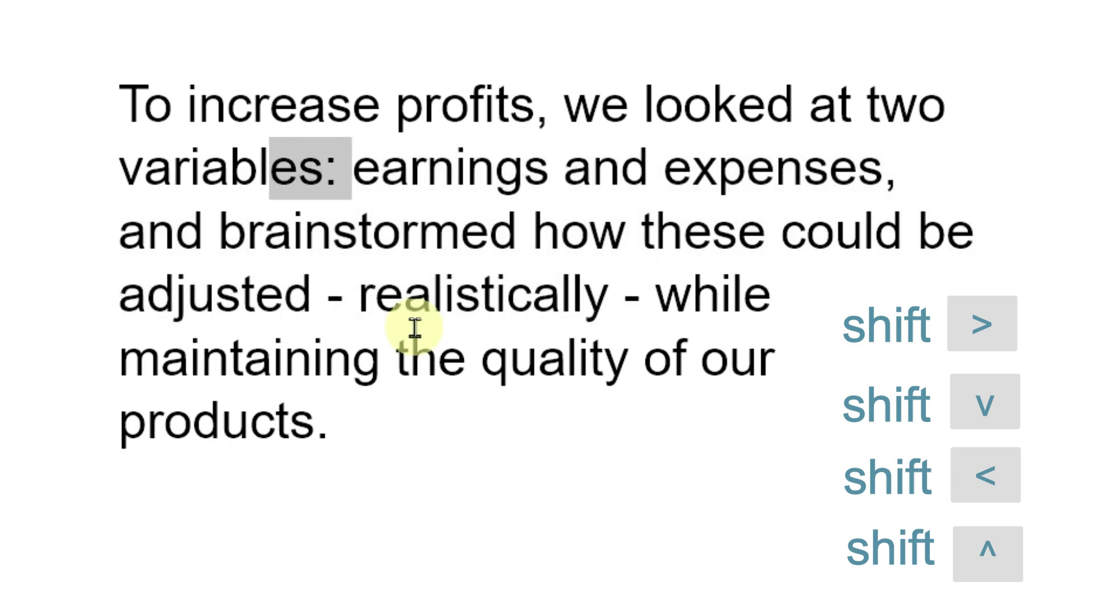
Extend the selection in the paragraph up one line and then back by one character
{"action": "key", "text": "shift+Up"}
{"action": "key", "text": "shift+Left"}
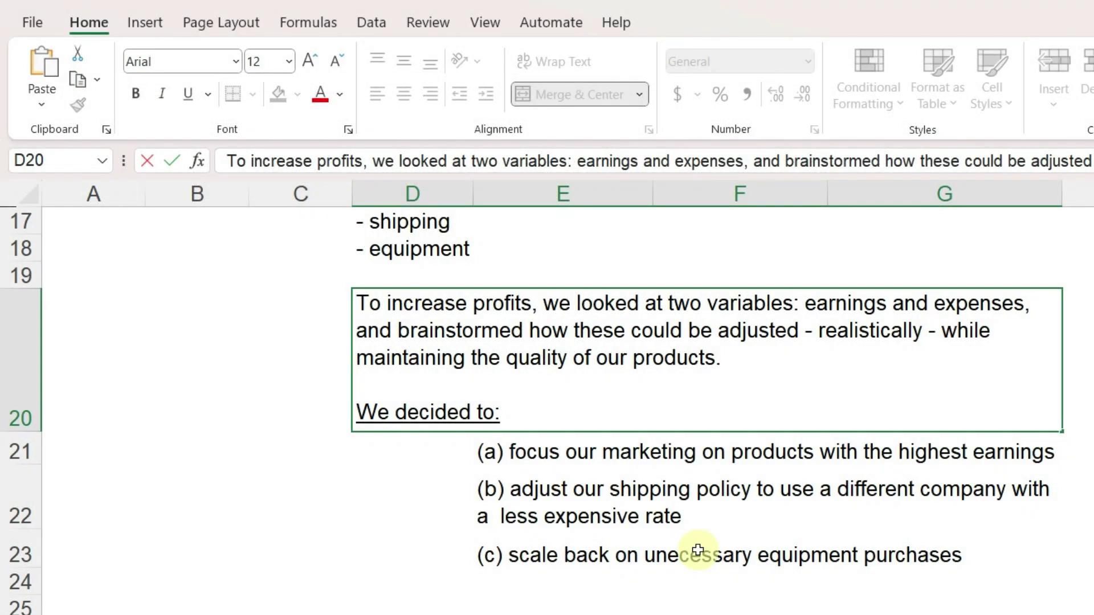
Make the words "two variables" bold in the paragraph in cell D20
{"action": "key", "text": "ctrl+Right"}
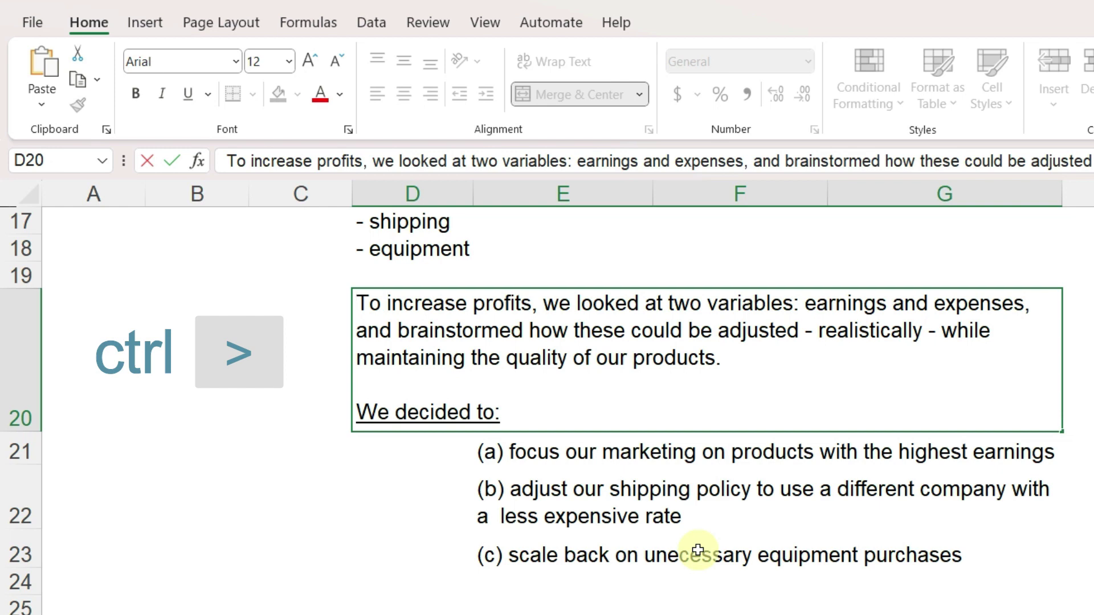
{"action": "key", "text": "ctrl+Right"}
{"action": "key", "text": "shift+Right"}
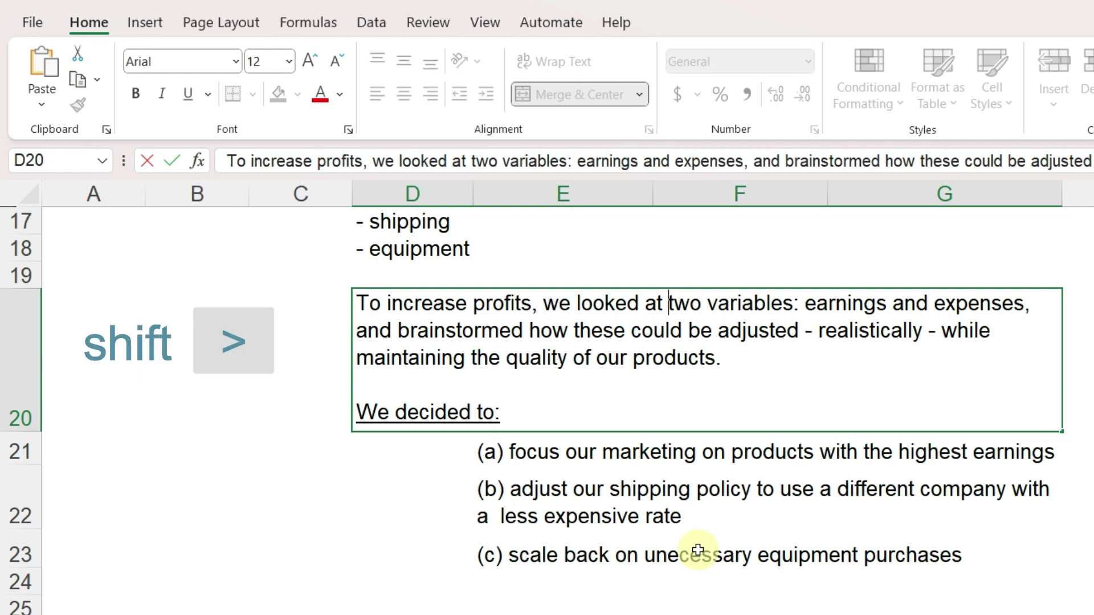
{"action": "key", "text": "shift+Right"}
{"action": "key", "text": "shift+Right"}
{"action": "key", "text": "shift+Right"}
{"action": "key", "text": "shift+Right"}
{"action": "key", "text": "shift+Right"}
{"action": "key", "text": "shift+Right"}
{"action": "key", "text": "shift+Right"}
{"action": "key", "text": "shift+Right"}
{"action": "key", "text": "shift+Right"}
{"action": "key", "text": "shift+Right"}
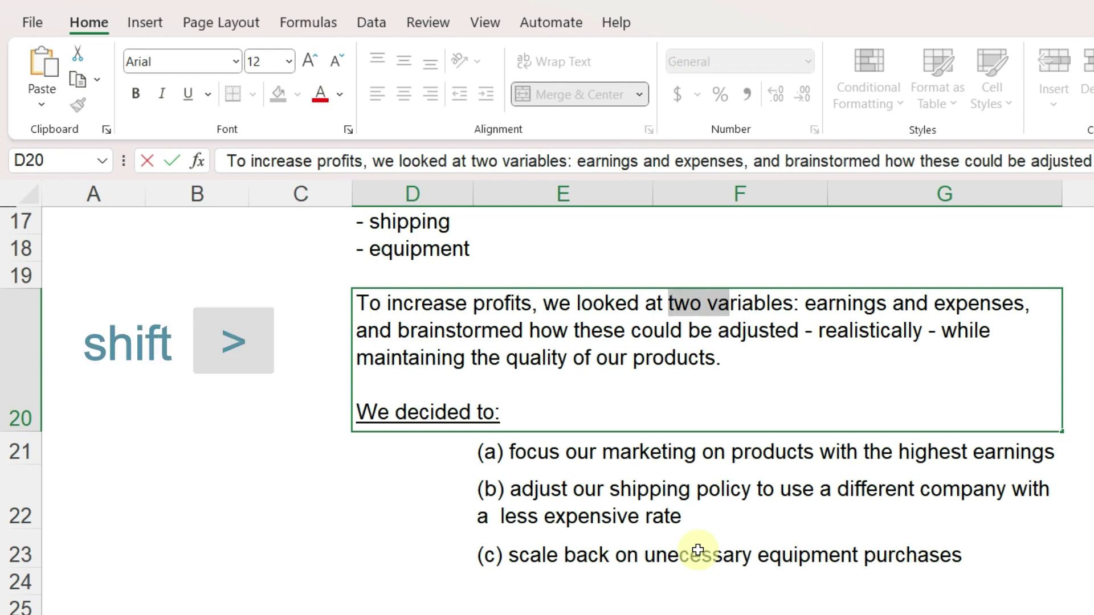
{"action": "key", "text": "shift+Right"}
{"action": "key", "text": "shift+Right"}
{"action": "key", "text": "shift+Right"}
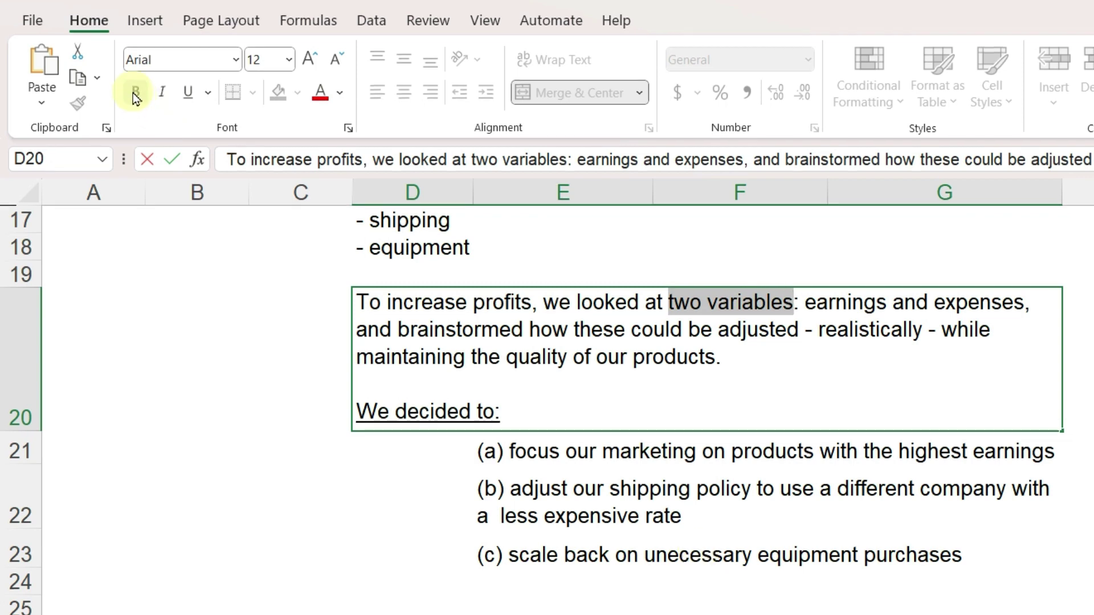
{"action": "left_click", "coordinate": [134, 92]}
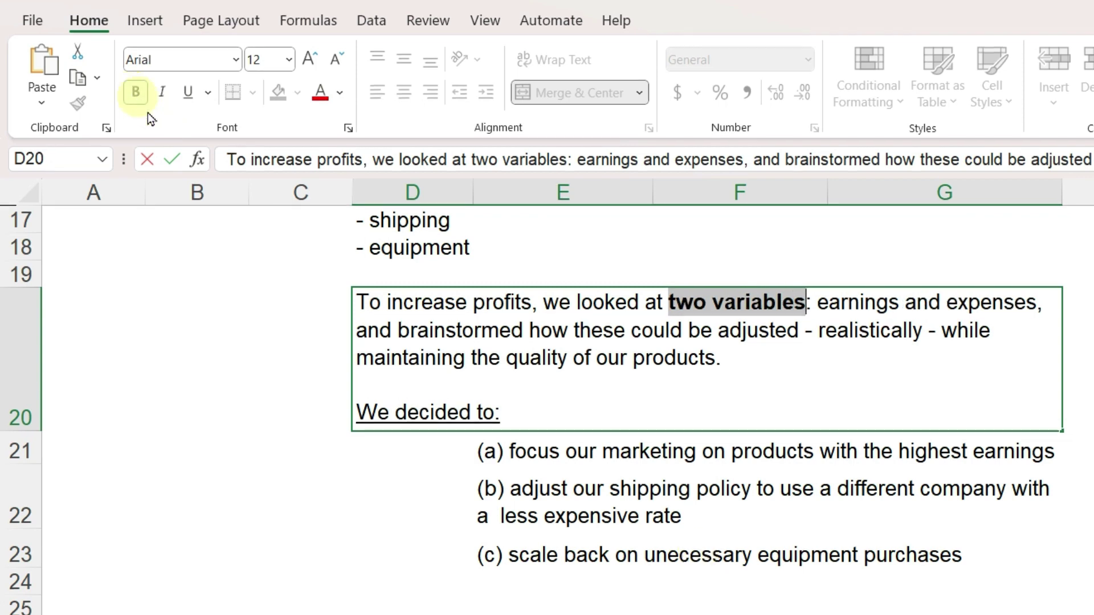
Make the word "realistically" bold in the second line of the D20 paragraph
{"action": "left_click", "coordinate": [820, 331]}
{"action": "key", "text": "shift+Right"}
{"action": "key", "text": "shift+Right"}
{"action": "key", "text": "shift+Right"}
{"action": "key", "text": "shift+Right"}
{"action": "key", "text": "shift+Right"}
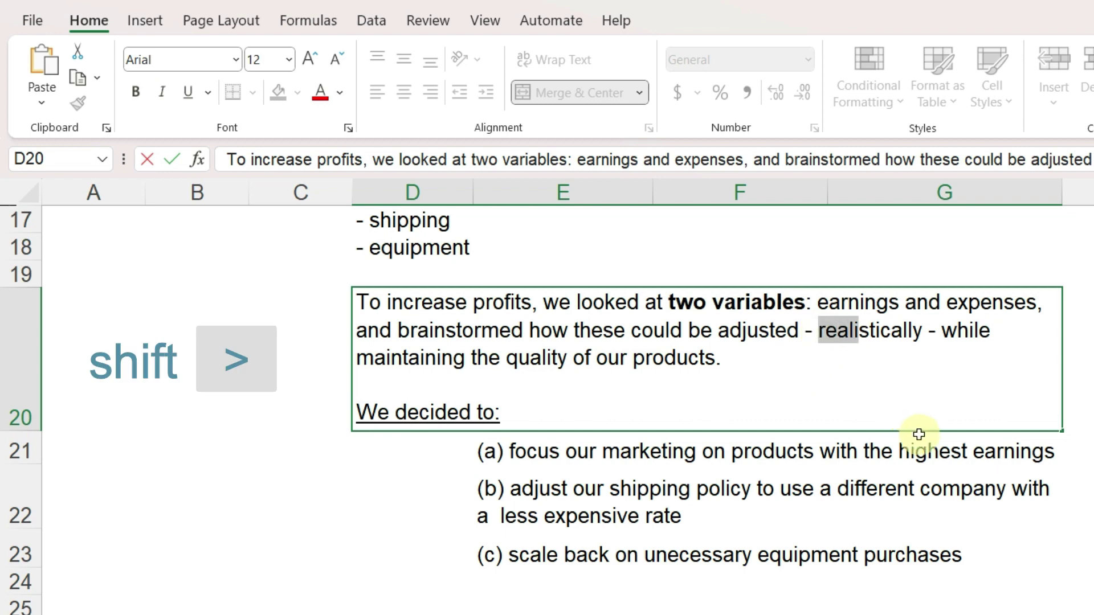
{"action": "key", "text": "shift+Right"}
{"action": "key", "text": "shift+Right"}
{"action": "key", "text": "shift+Right"}
{"action": "key", "text": "shift+Right"}
{"action": "key", "text": "shift+Right"}
{"action": "key", "text": "shift+Right"}
{"action": "key", "text": "shift+Right"}
{"action": "key", "text": "shift+Right"}
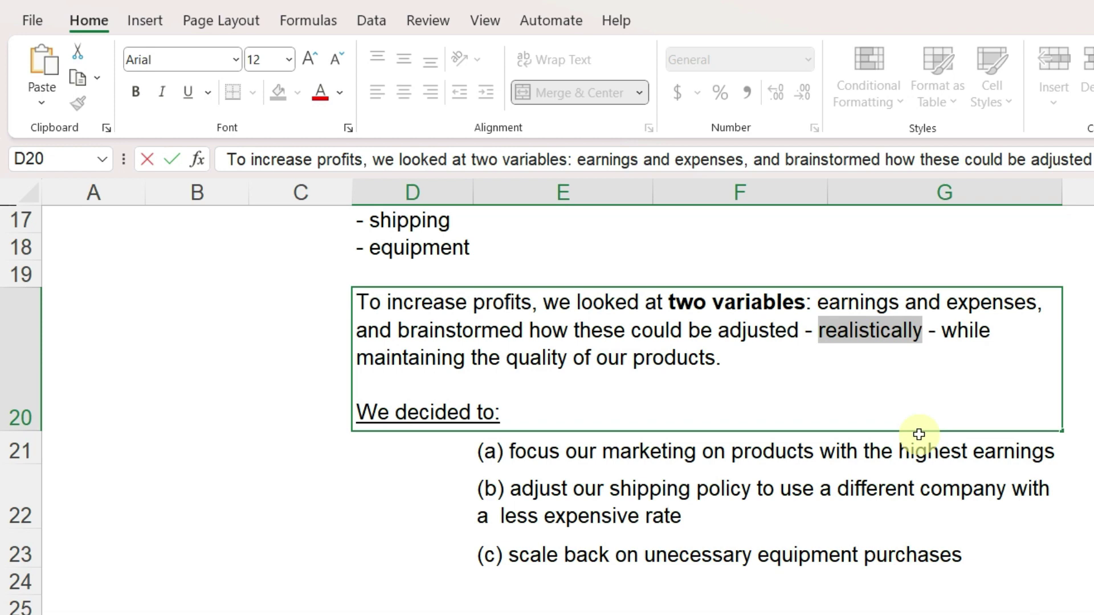
{"action": "left_click", "coordinate": [136, 92]}
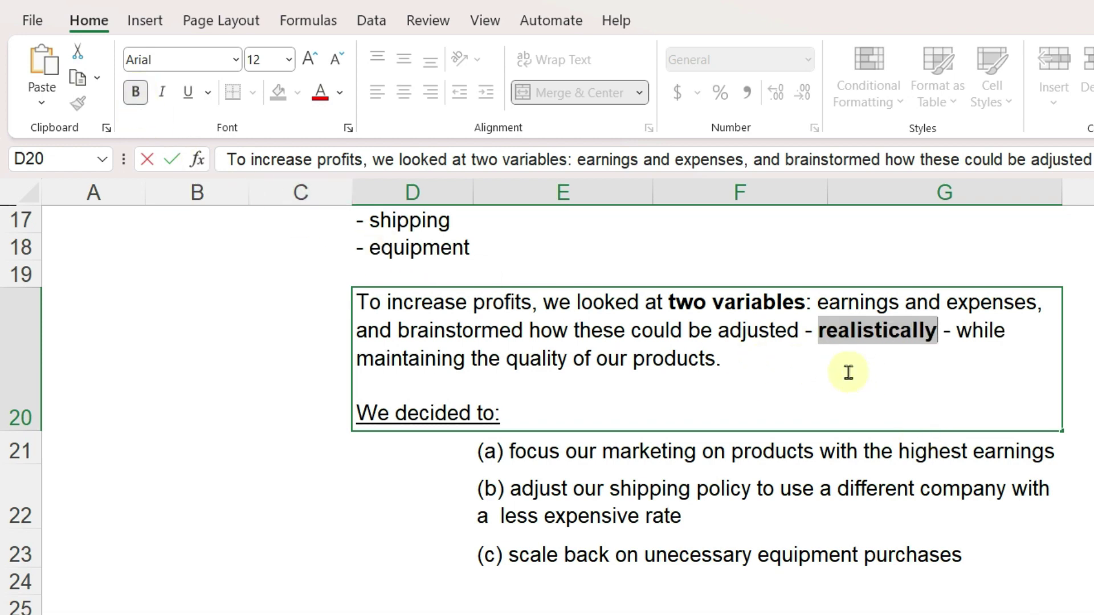
Copy the word "realistically" and paste it after "scale back" in item (c) in cell E23
{"action": "key", "text": "ctrl+c"}
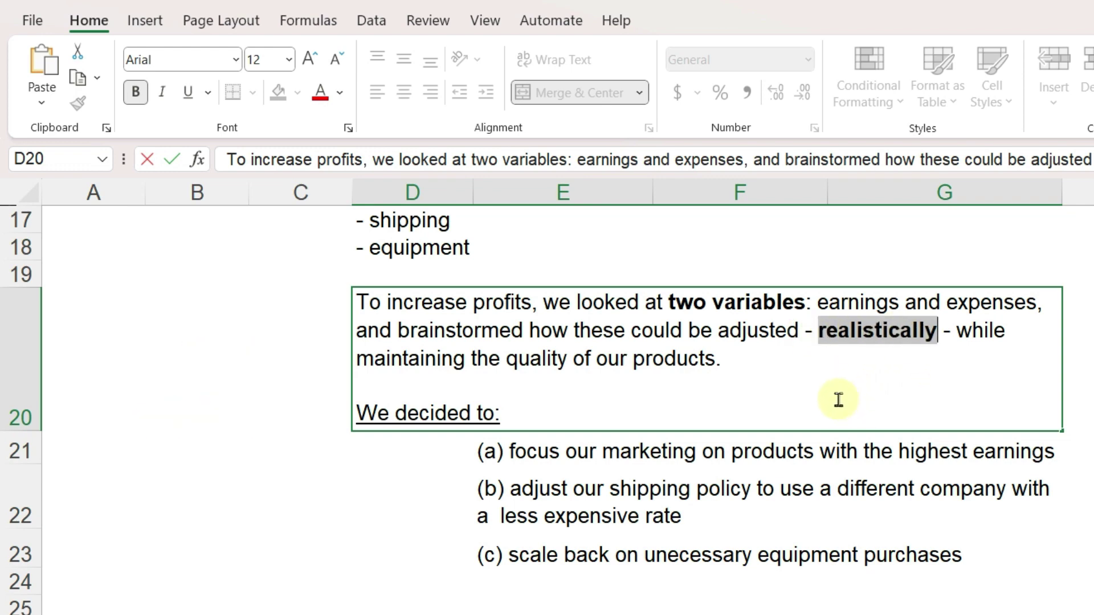
{"action": "left_click", "coordinate": [649, 487]}
{"action": "left_click", "coordinate": [585, 551]}
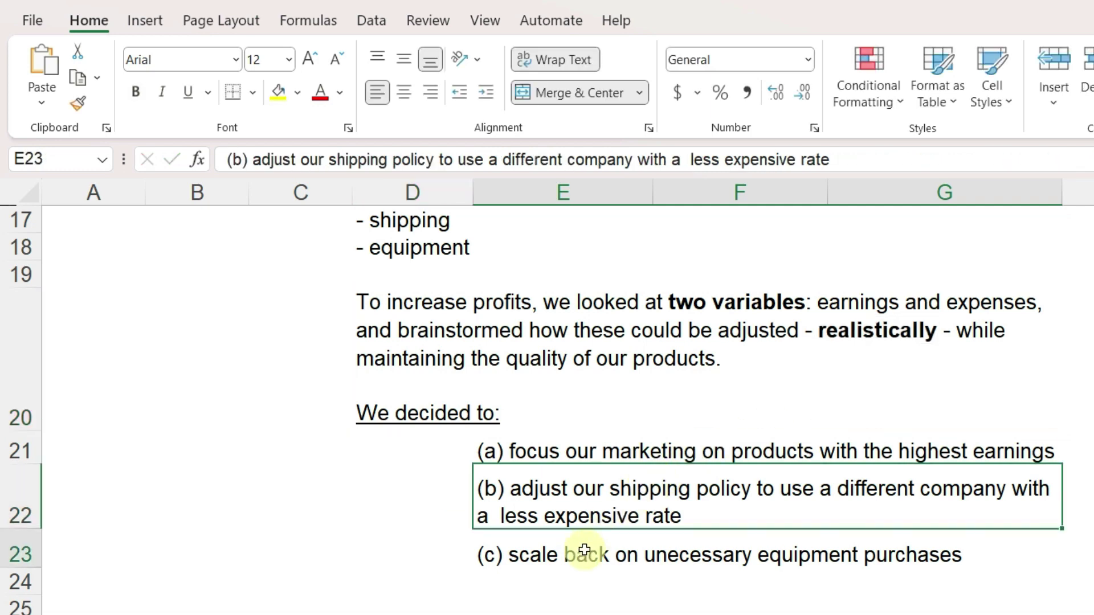
{"action": "double_click", "coordinate": [587, 553]}
{"action": "key", "text": "Right"}
{"action": "key", "text": "Right"}
{"action": "key", "text": "Right"}
{"action": "key", "text": "ctrl+v"}
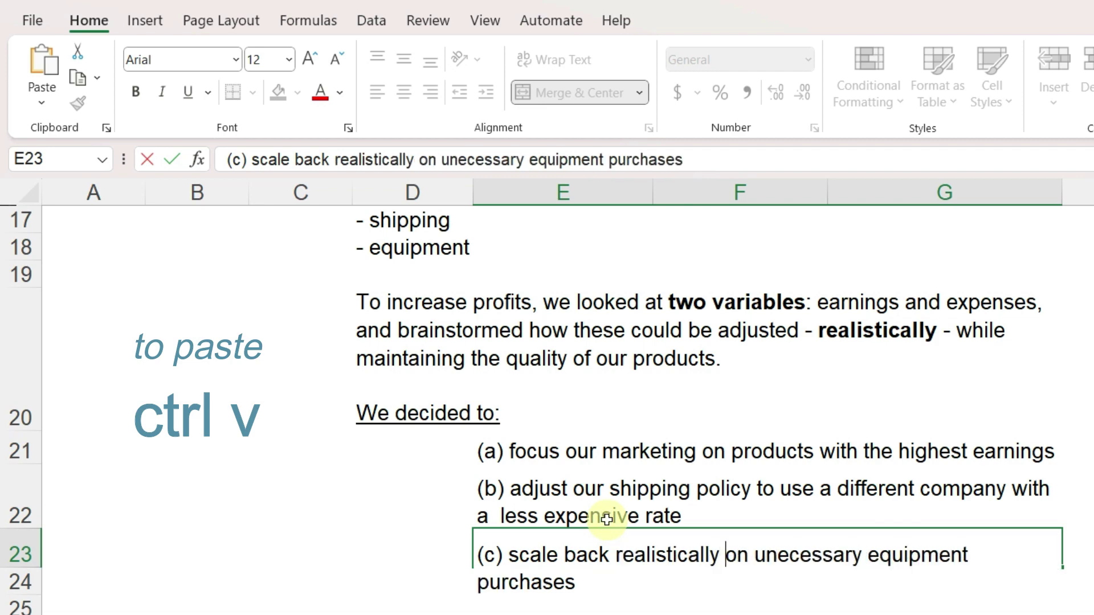
{"action": "key", "text": "ctrl+Return"}
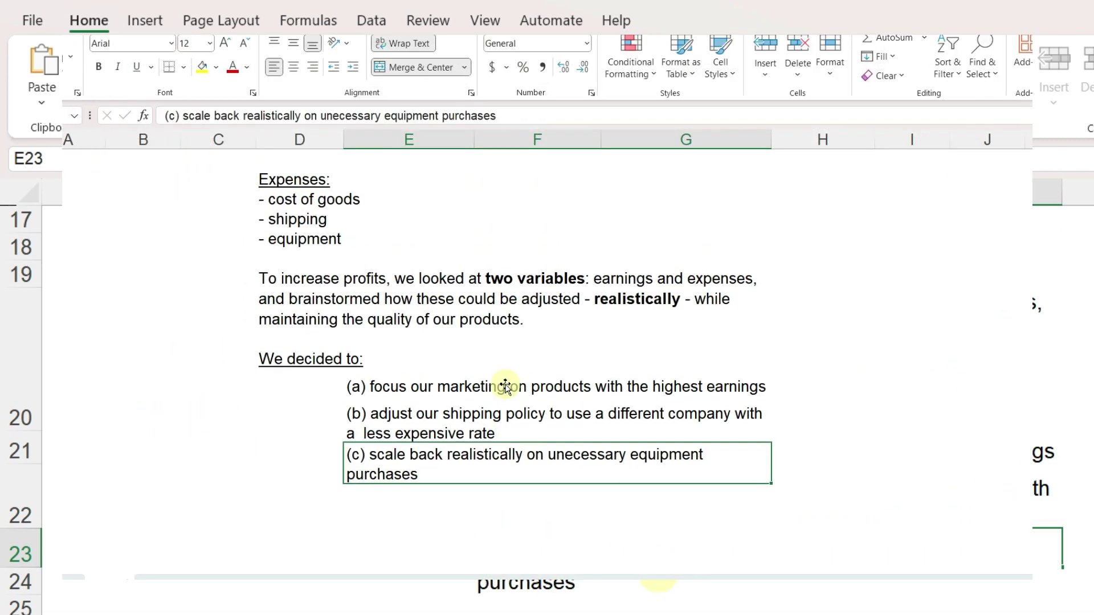
{"action": "scroll", "coordinate": [555, 405], "scroll_direction": "down", "scroll_amount": 1}
{"action": "scroll", "coordinate": [606, 427], "scroll_direction": "up", "scroll_amount": 3}
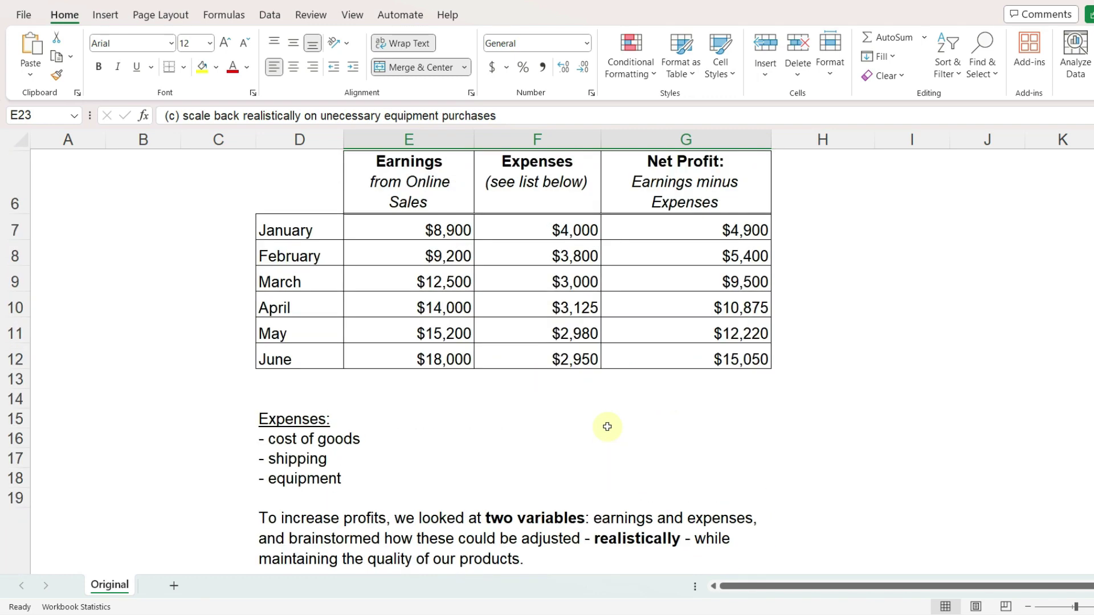
{"action": "scroll", "coordinate": [607, 427], "scroll_direction": "up", "scroll_amount": 3}
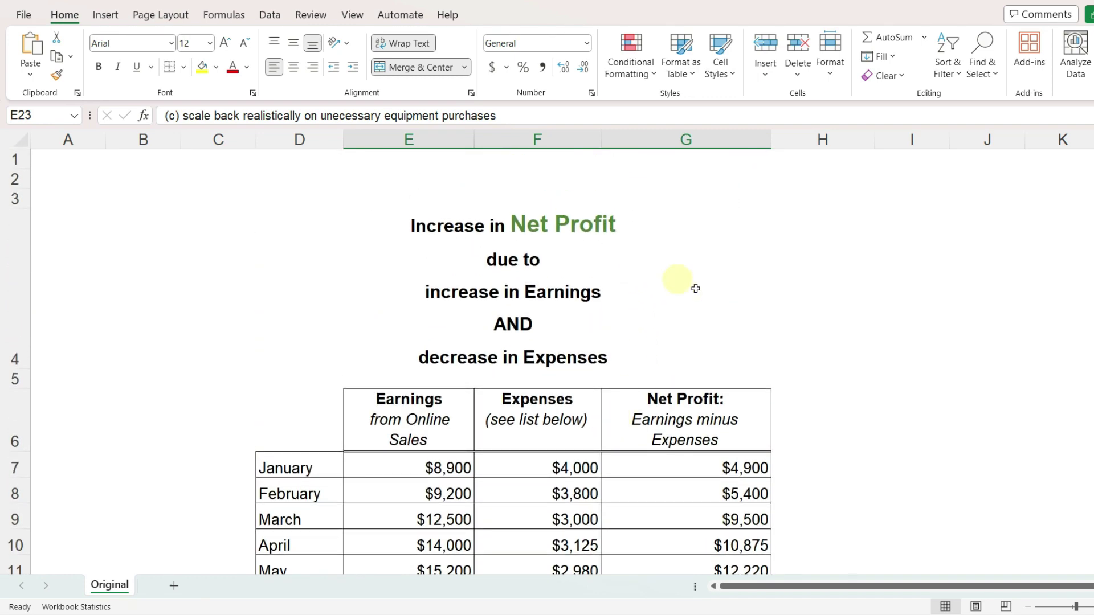
{"action": "scroll", "coordinate": [667, 313], "scroll_direction": "down", "scroll_amount": 2}
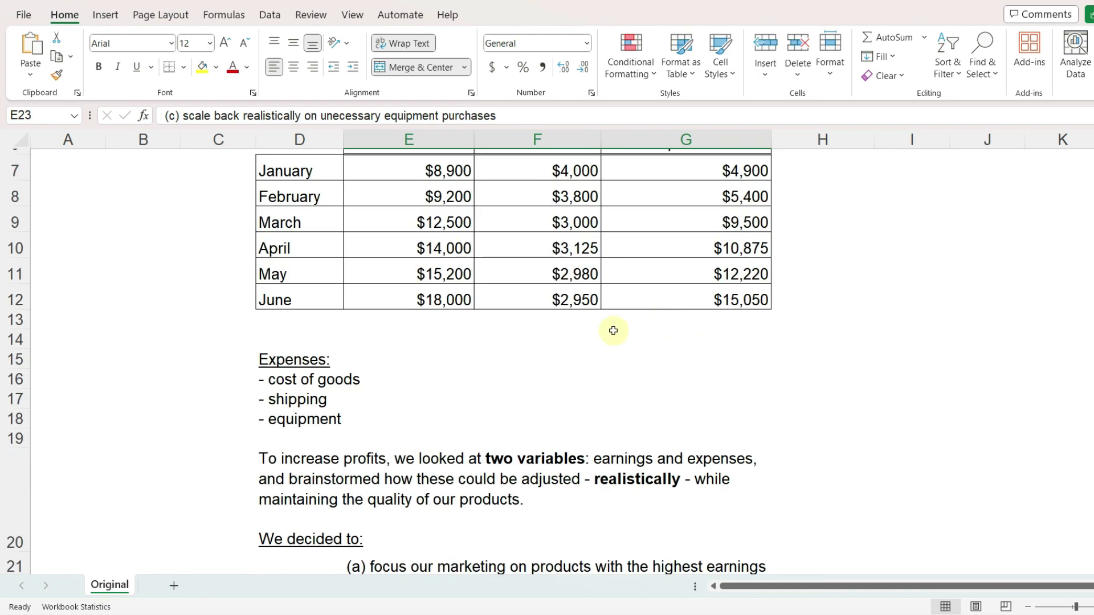
{"action": "left_click_drag", "start_coordinate": [521, 357], "coordinate": [652, 401]}
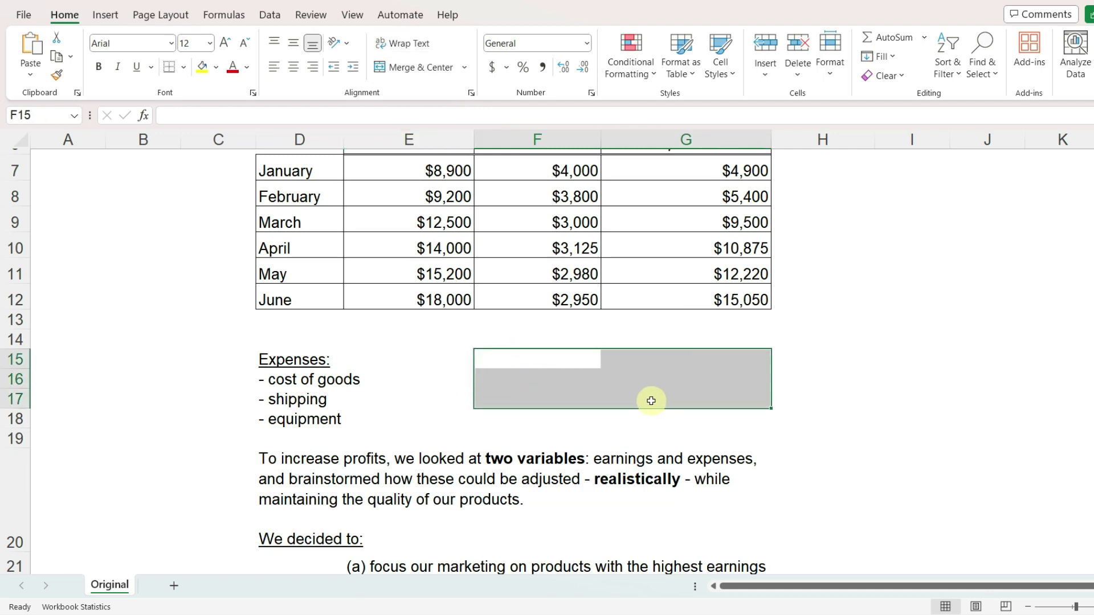
{"action": "left_click", "coordinate": [573, 364]}
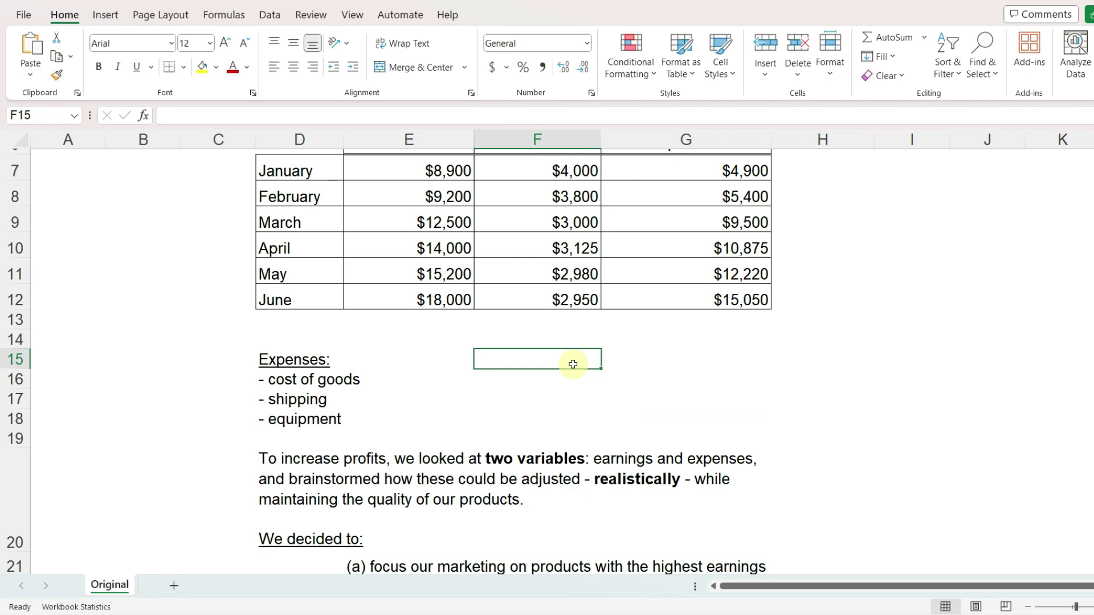
Insert a text box below the table's Expenses and Net Profit columns reading "This report is NOT final", with bold red text
{"action": "left_click", "coordinate": [103, 18]}
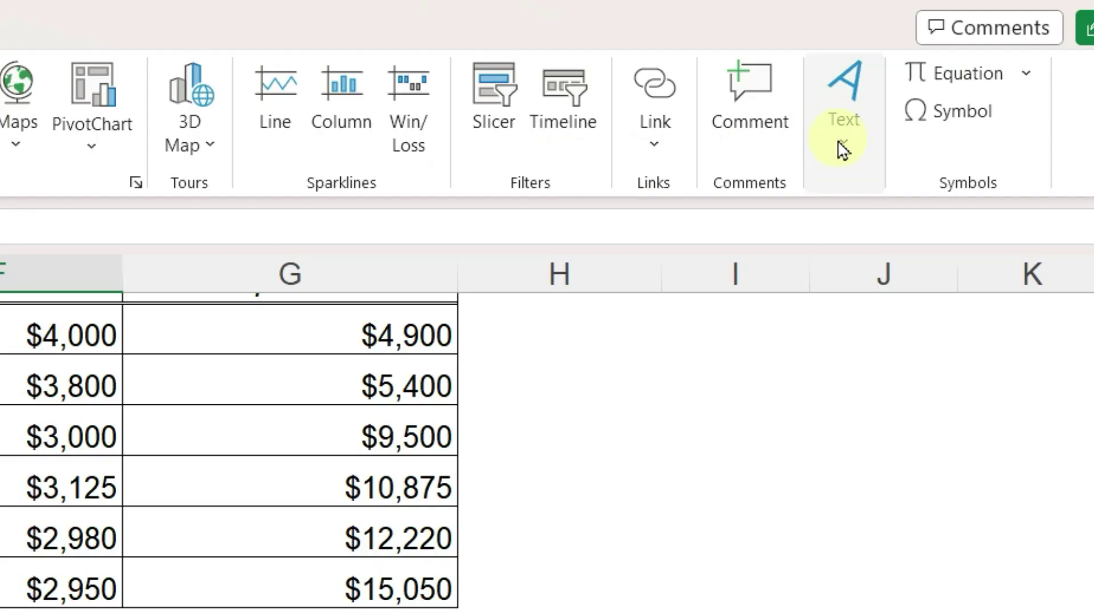
{"action": "left_click", "coordinate": [838, 141]}
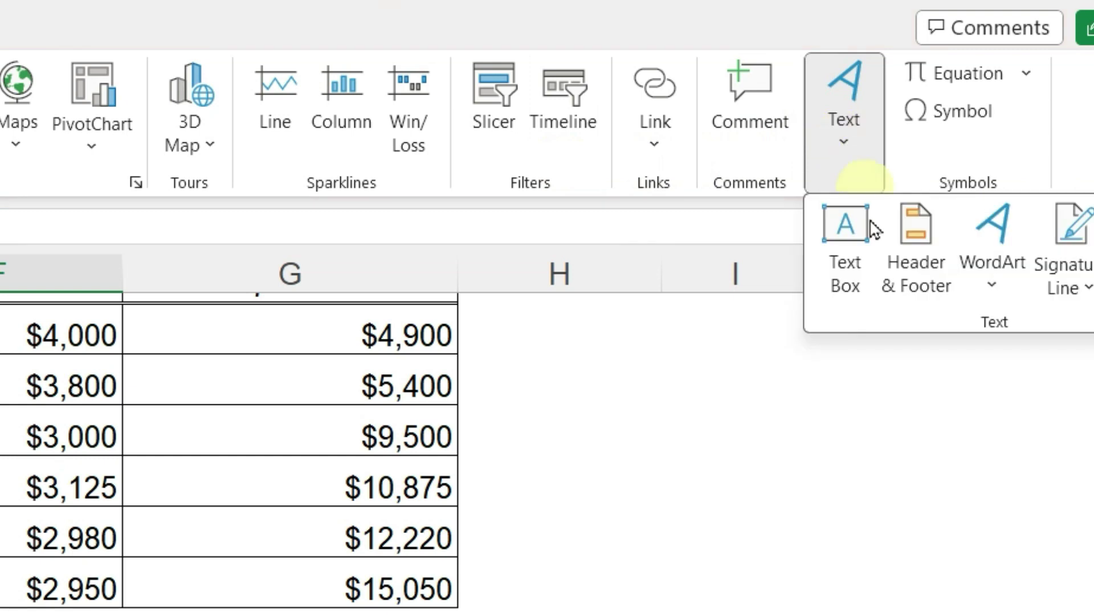
{"action": "left_click", "coordinate": [858, 285]}
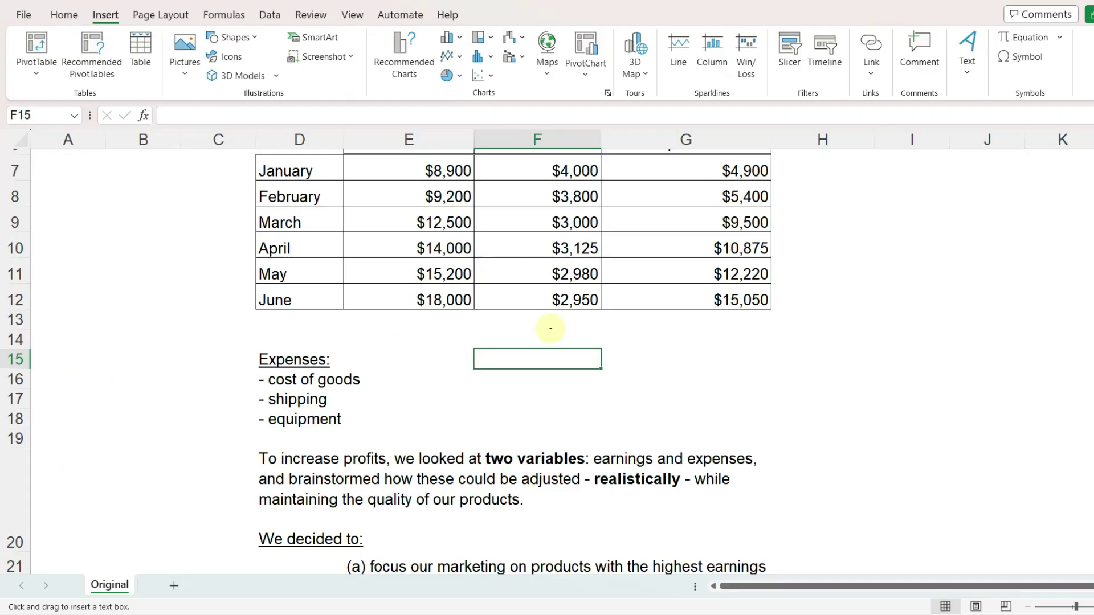
{"action": "left_click_drag", "start_coordinate": [550, 329], "coordinate": [739, 420]}
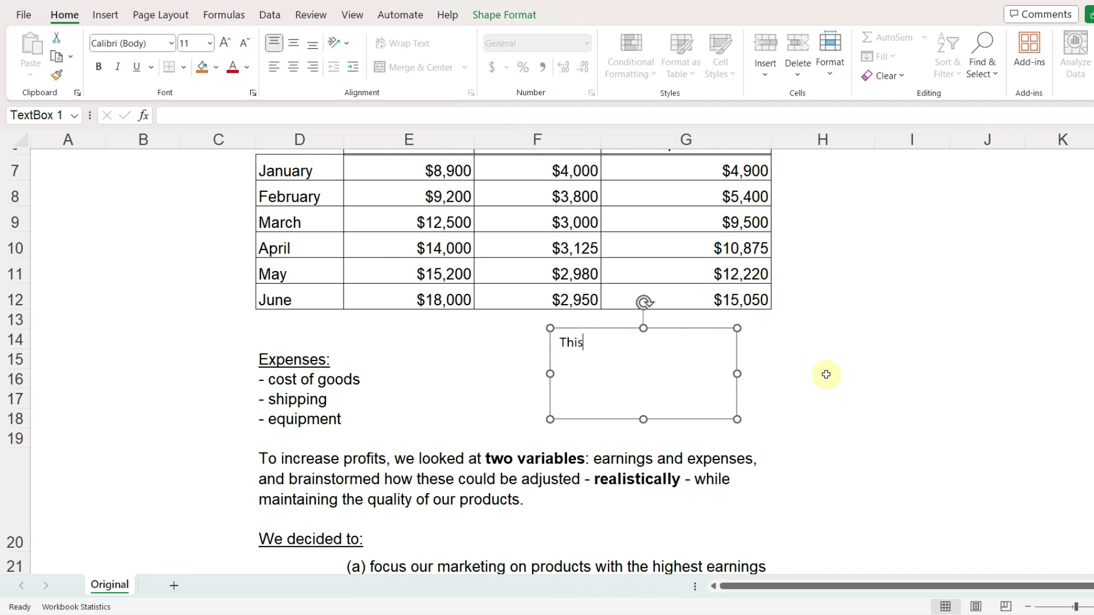
{"action": "type", "text": "This report is NOT final"}
{"action": "left_click", "coordinate": [827, 375]}
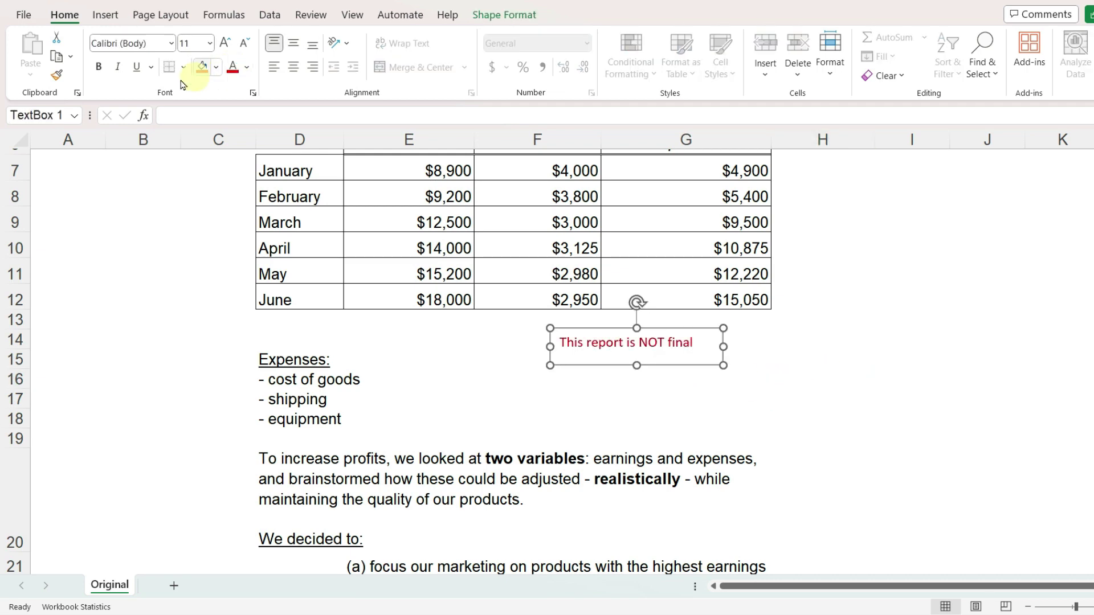
{"action": "left_click", "coordinate": [98, 67]}
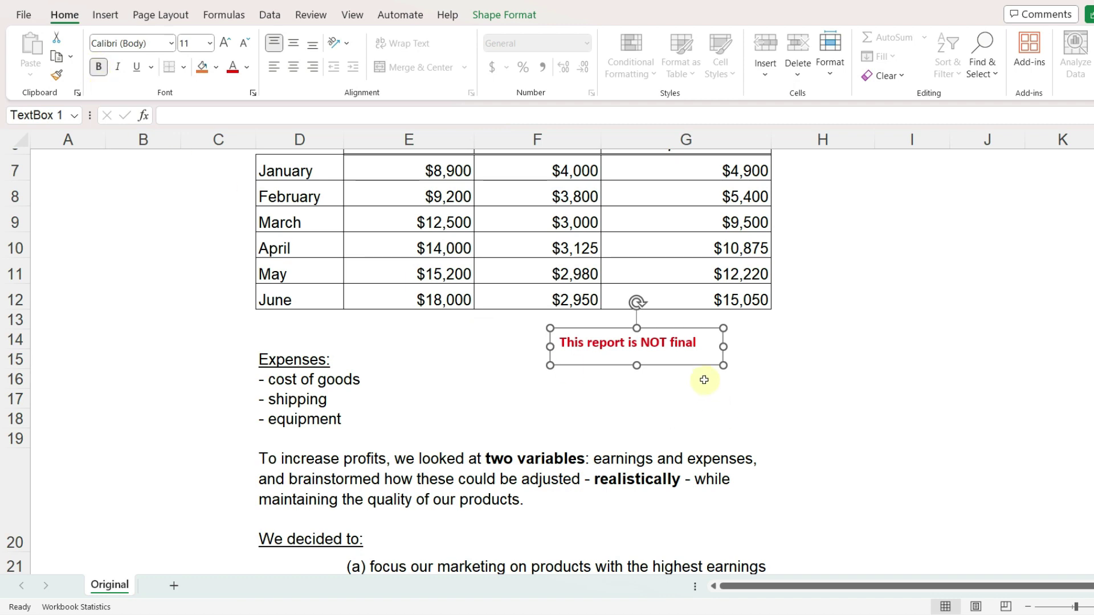
{"action": "left_click", "coordinate": [787, 364]}
Remove the outline of the "This report is NOT final" text box by setting its shape line to No line
{"action": "left_click", "coordinate": [670, 364]}
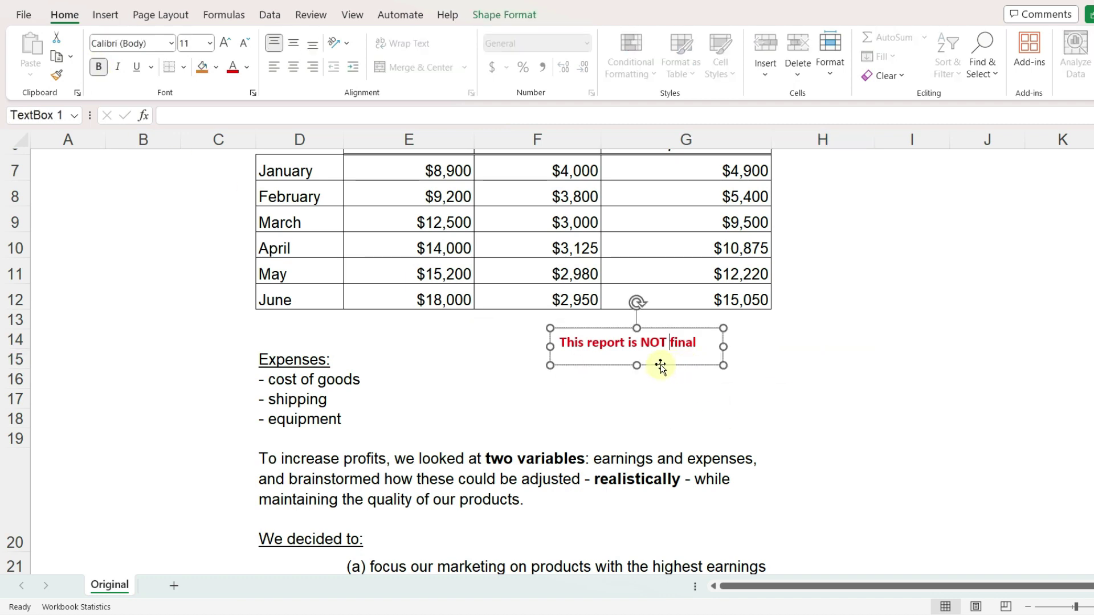
{"action": "right_click", "coordinate": [661, 366]}
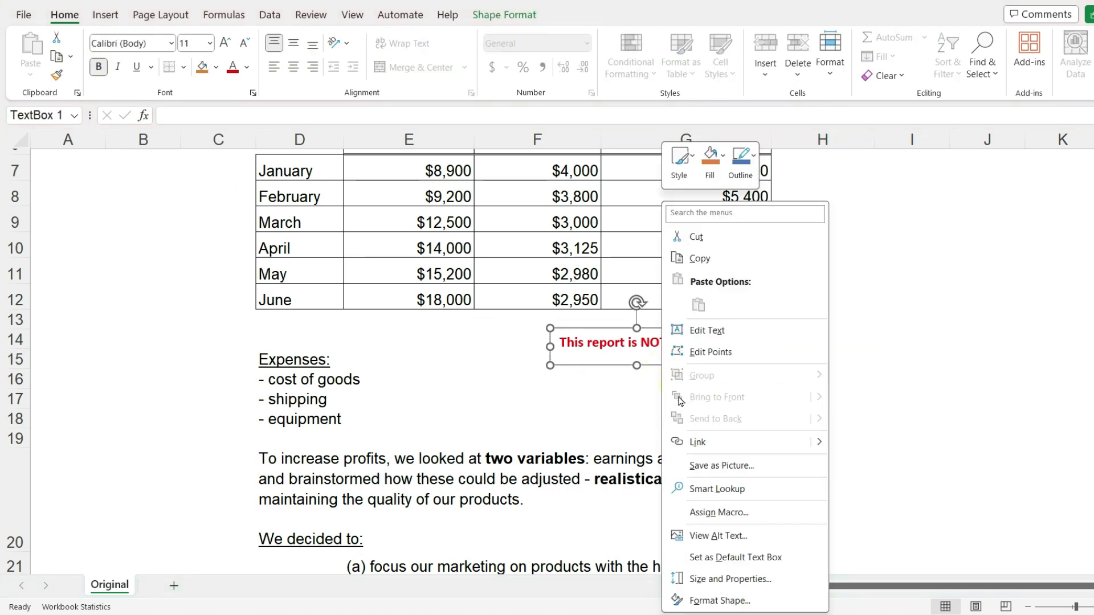
{"action": "left_click", "coordinate": [759, 605]}
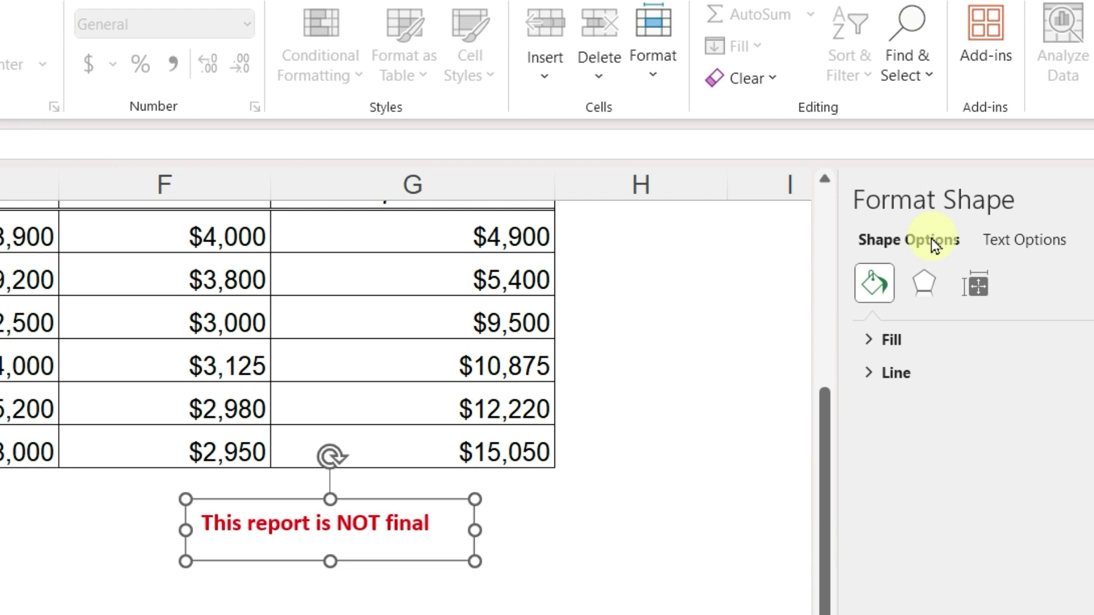
{"action": "left_click", "coordinate": [872, 374]}
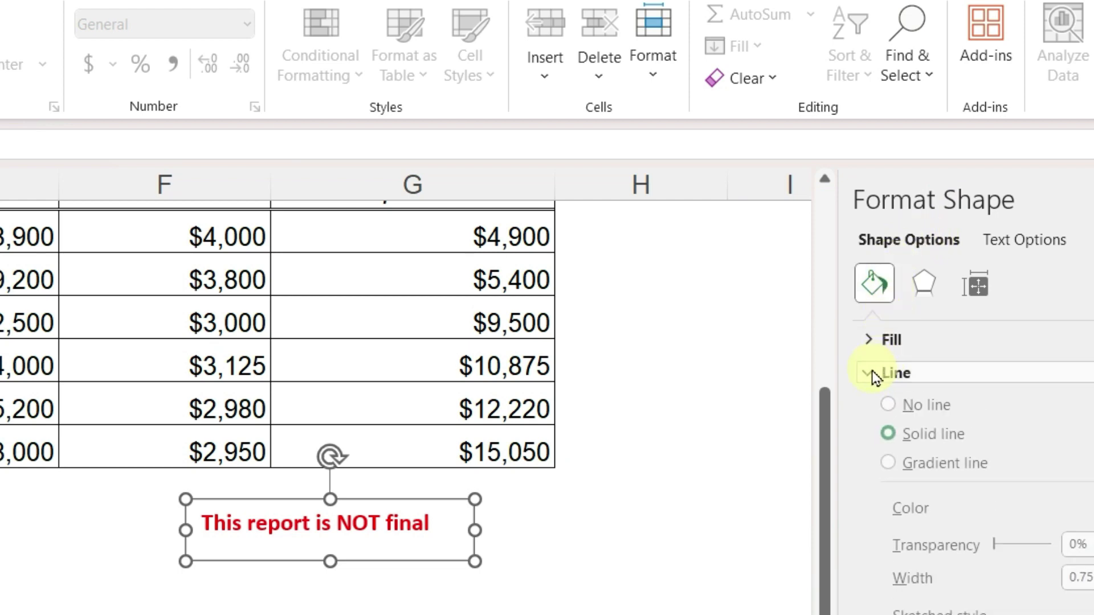
{"action": "left_click", "coordinate": [889, 411]}
{"action": "left_click", "coordinate": [706, 476]}
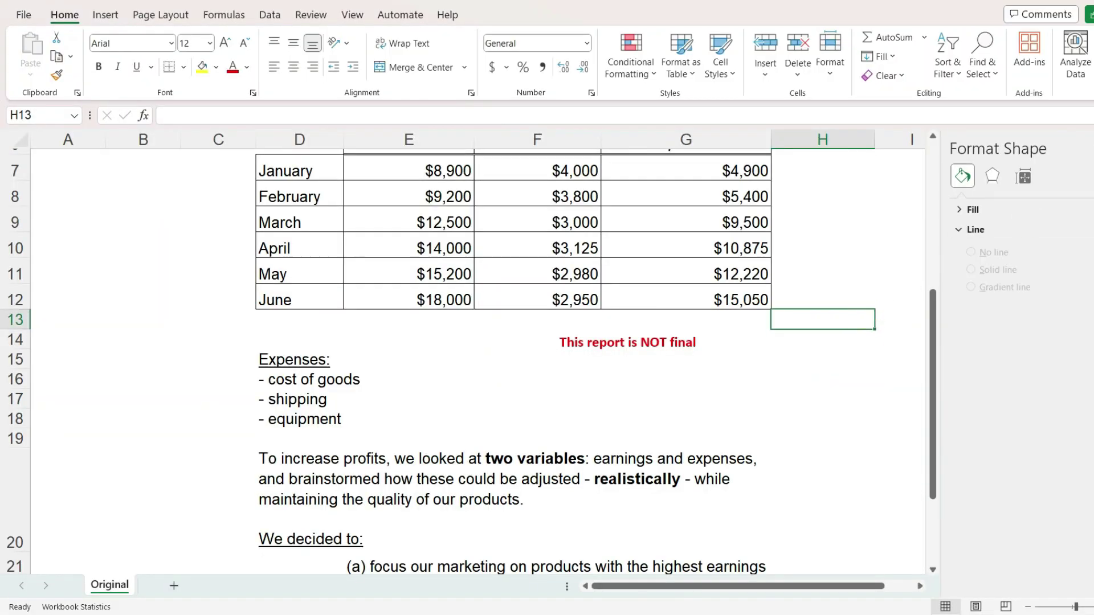
Move the "This report is NOT final" text box up beside the "due to" line of the sheet's title
{"action": "left_click", "coordinate": [661, 349]}
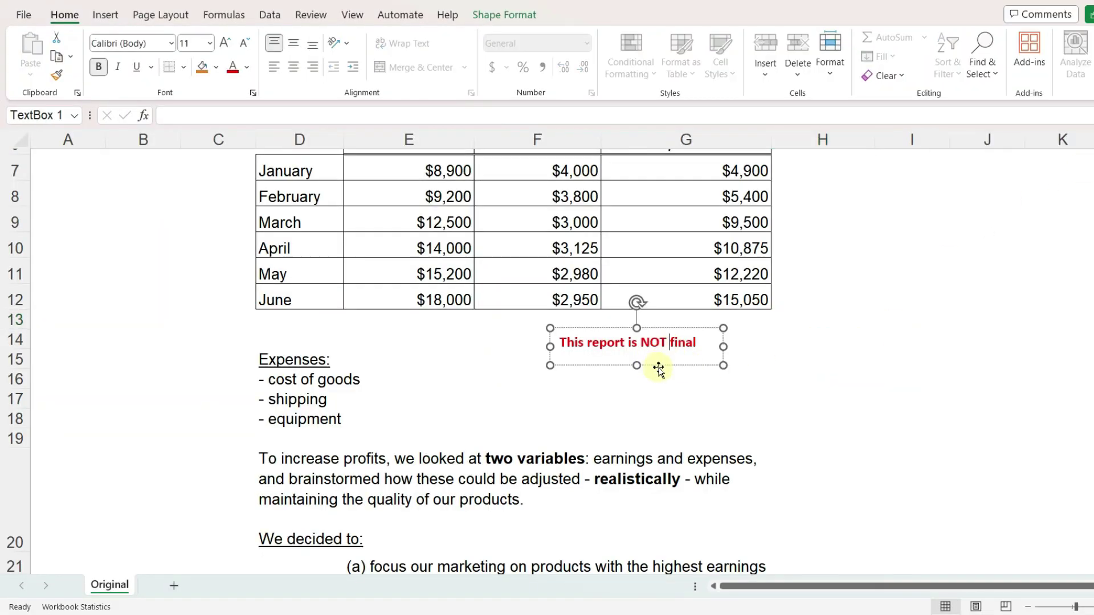
{"action": "left_click_drag", "start_coordinate": [659, 365], "coordinate": [659, 272]}
{"action": "scroll", "coordinate": [661, 491], "scroll_direction": "up", "scroll_amount": 3}
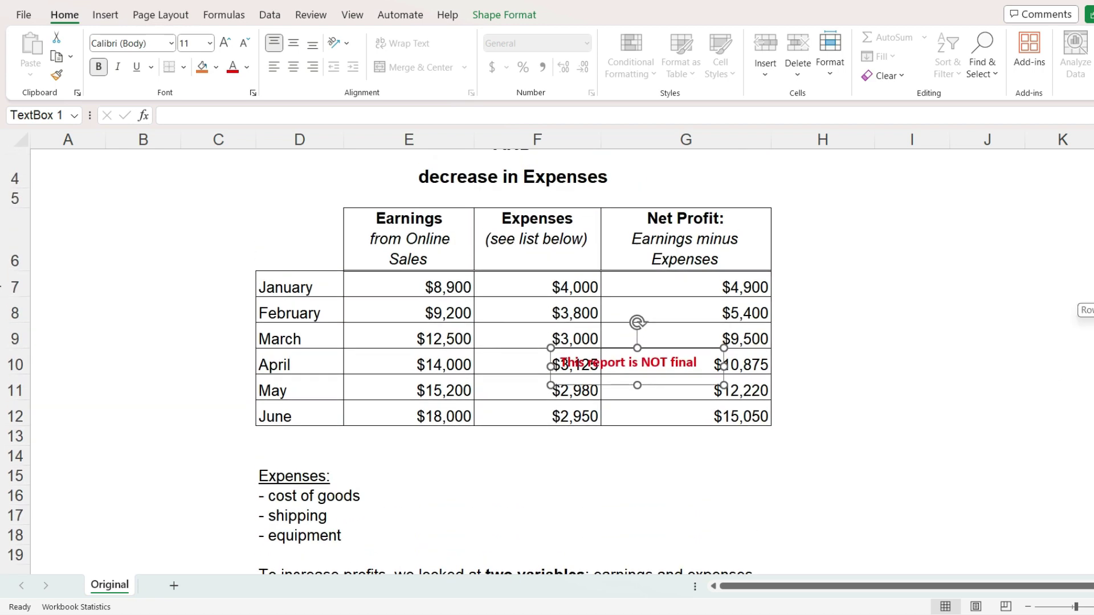
{"action": "left_click_drag", "start_coordinate": [663, 483], "coordinate": [762, 237]}
{"action": "left_click", "coordinate": [903, 322]}
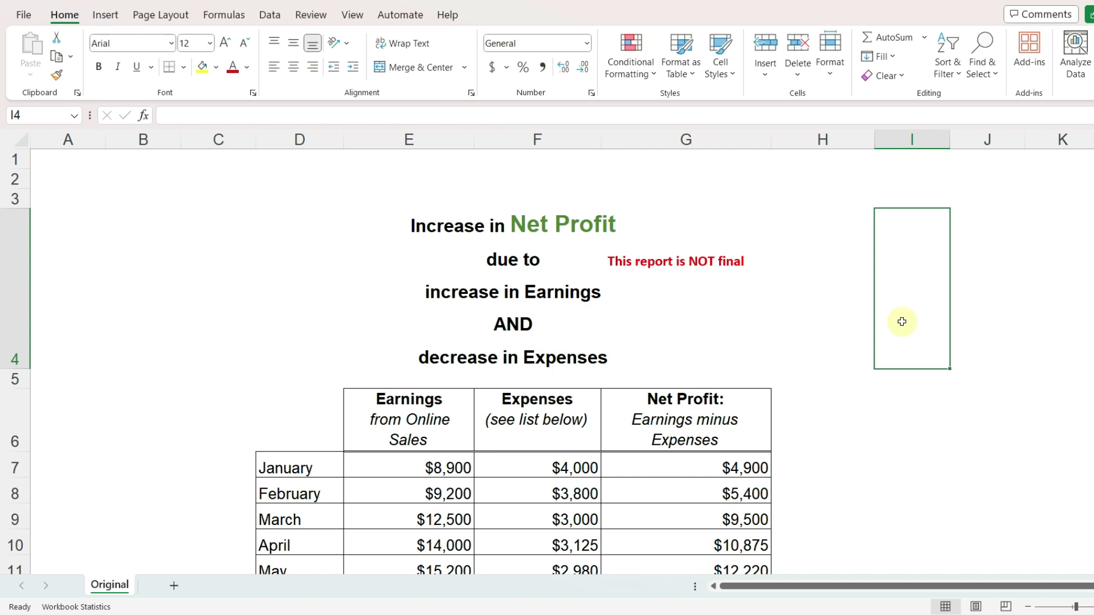